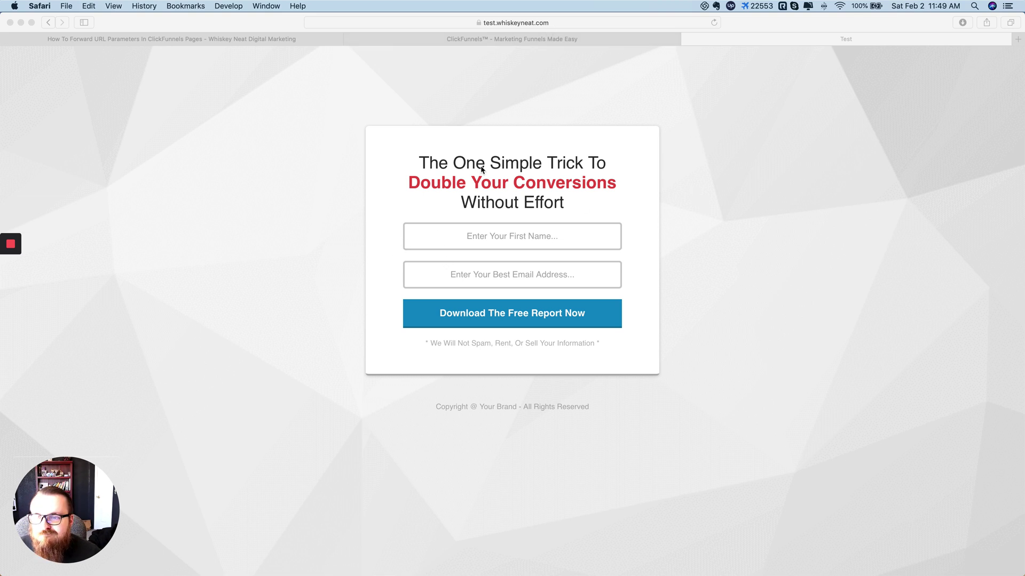
# Step: Bring the browser's opt-in page to the front and look over its headline
pyautogui.click(564, 203)
pyautogui.moveTo(565, 203); pyautogui.dragTo(423, 160)
pyautogui.click(680, 217)
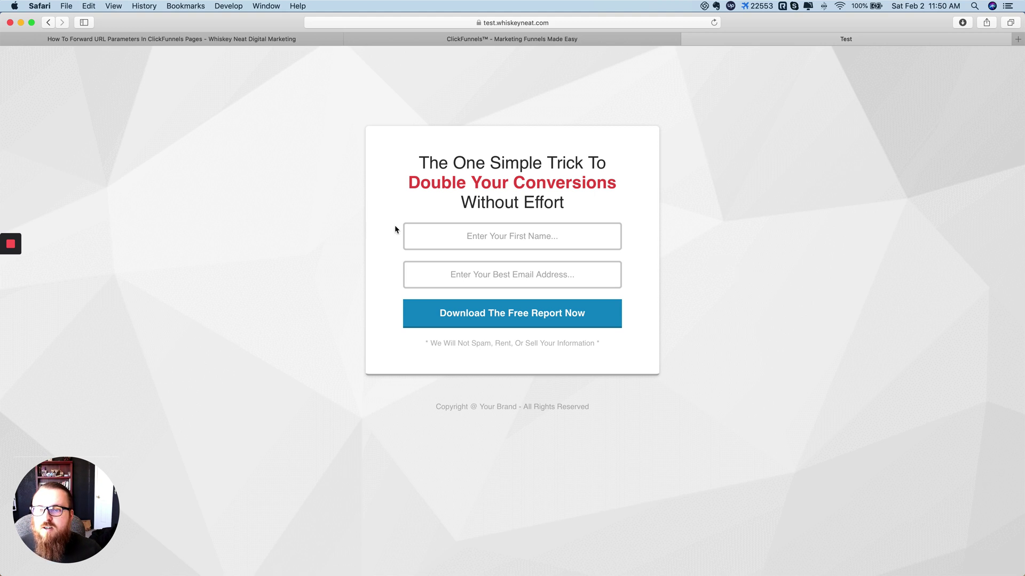
# Step: Fill the opt-in form with a test first name and e-mail, fix the typo, and submit
pyautogui.click(508, 235)
pyautogui.write('Chuck')
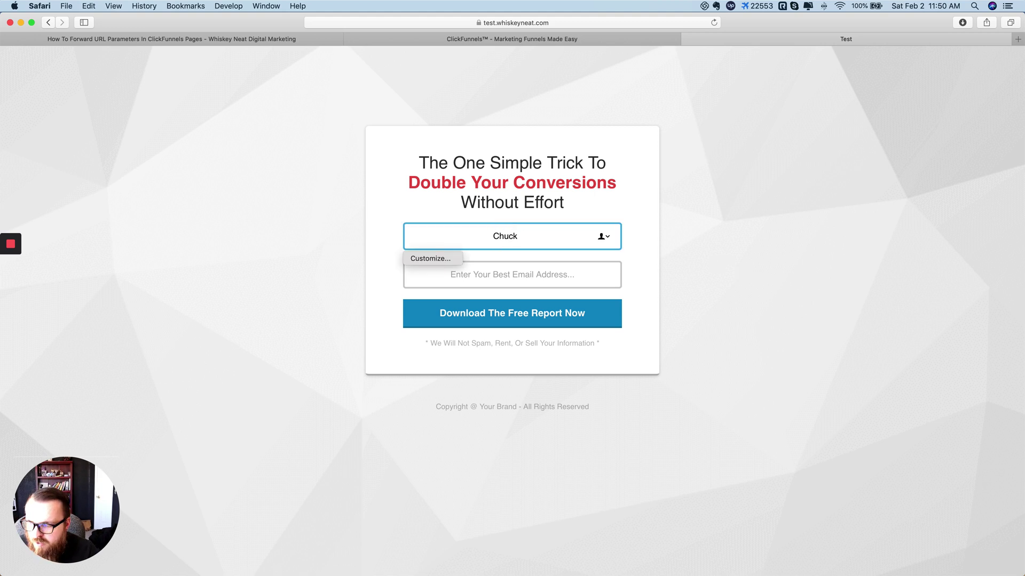
pyautogui.write('Testing1')
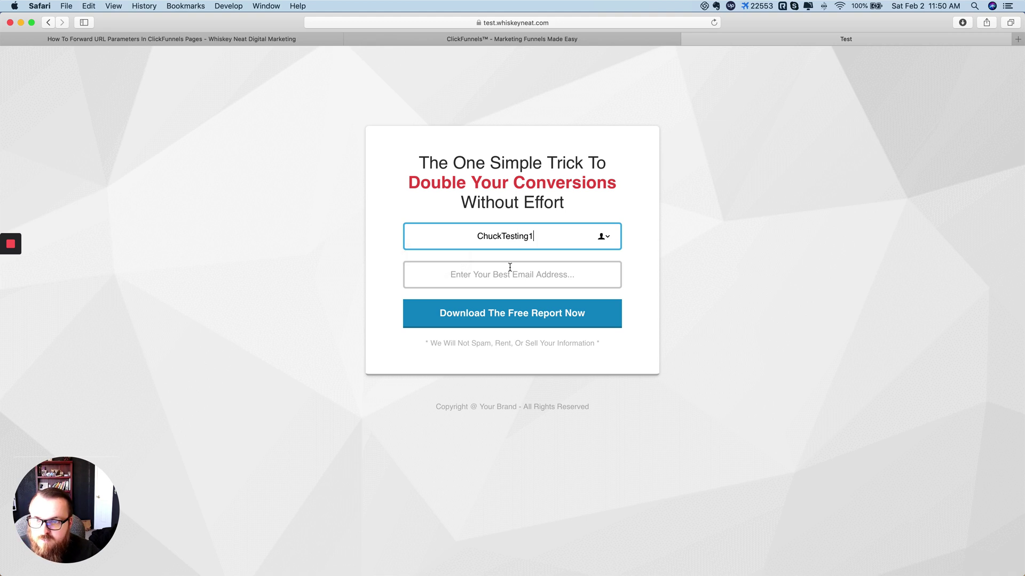
pyautogui.click(509, 269)
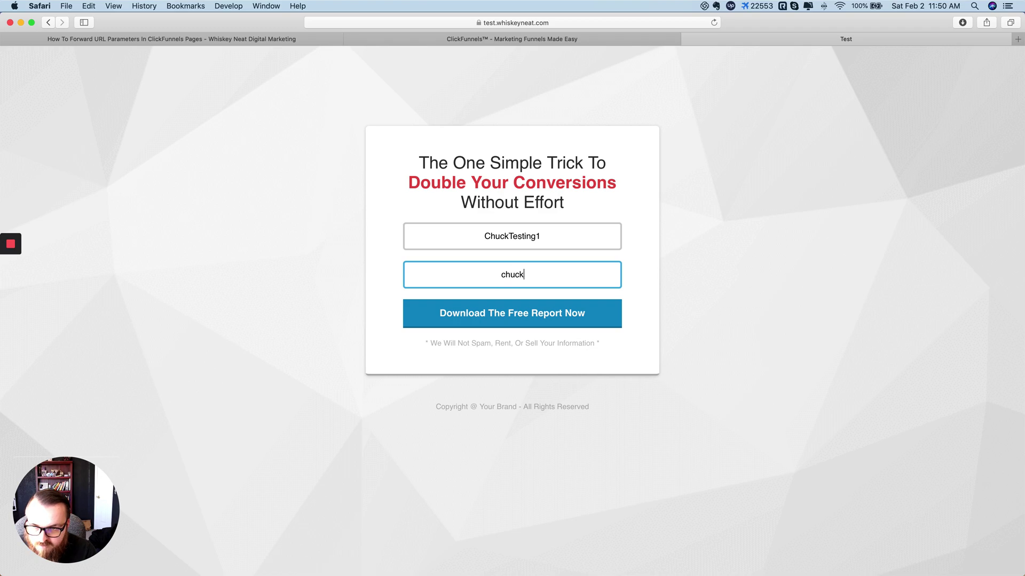
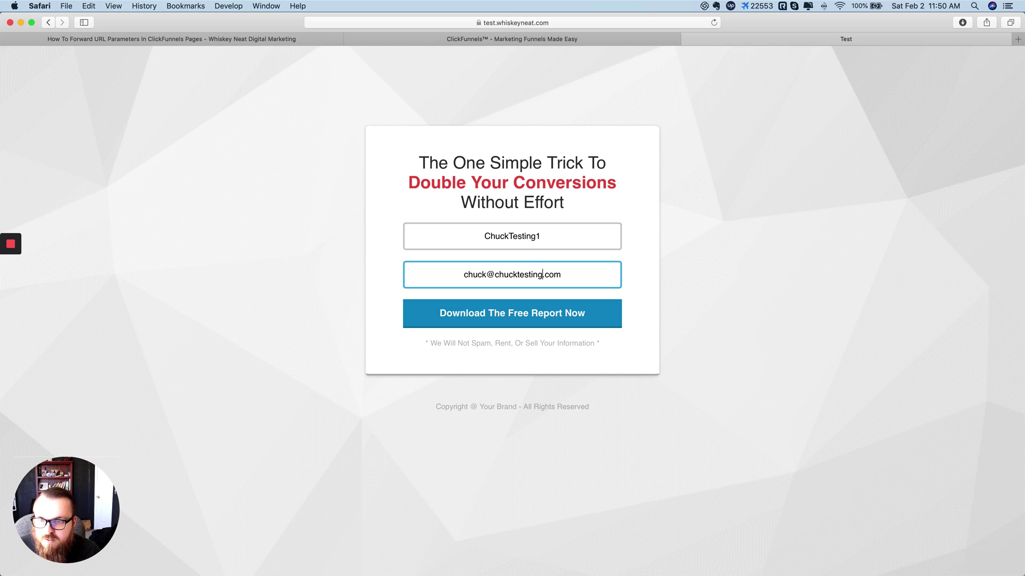
pyautogui.press('Right')
pyautogui.click(746, 298)
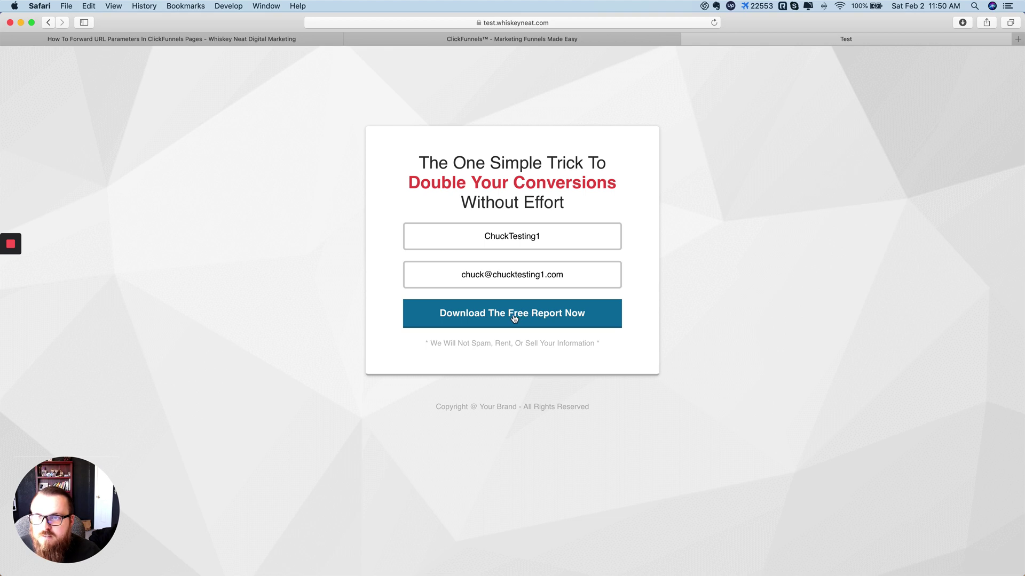
pyautogui.click(513, 318)
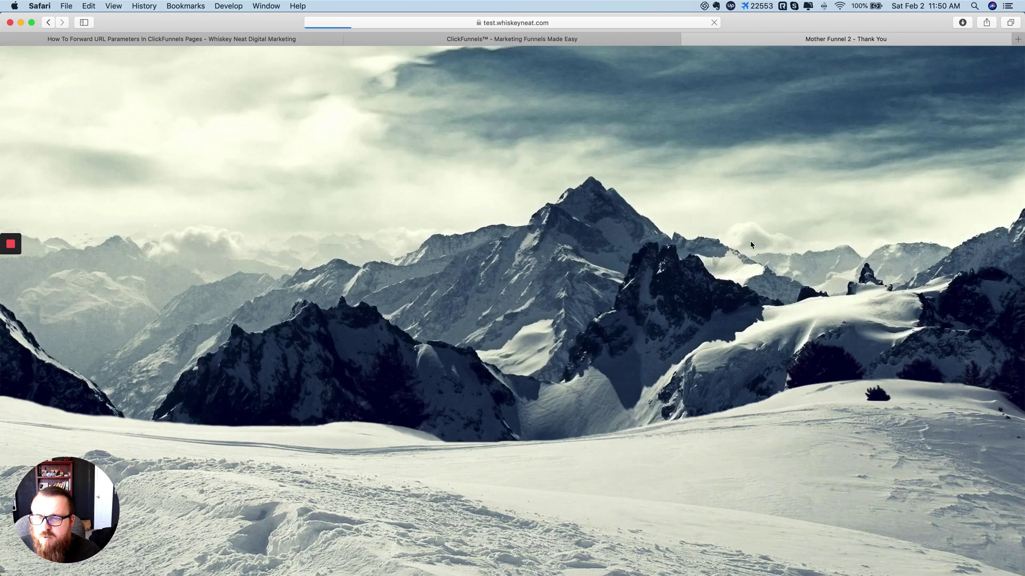
# Step: Inspect the thank-you page address and select its contactId value, 686
pyautogui.click(516, 21)
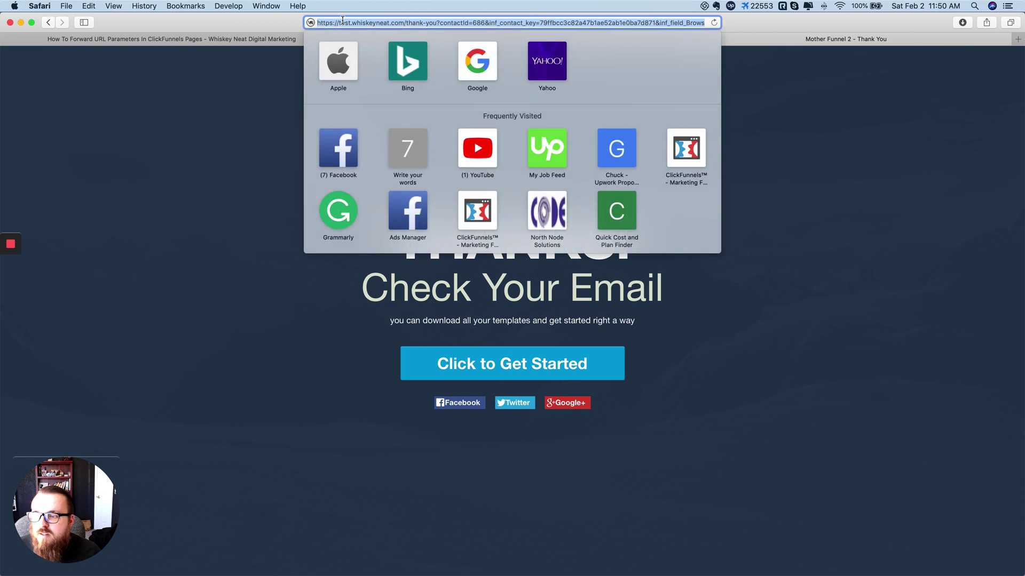
pyautogui.doubleClick(452, 23)
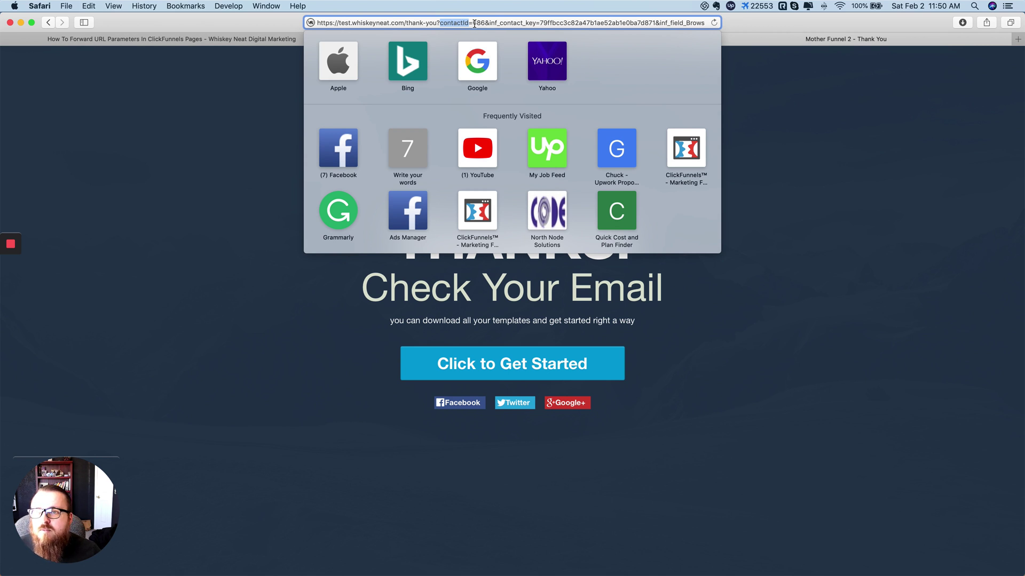
pyautogui.click(478, 24)
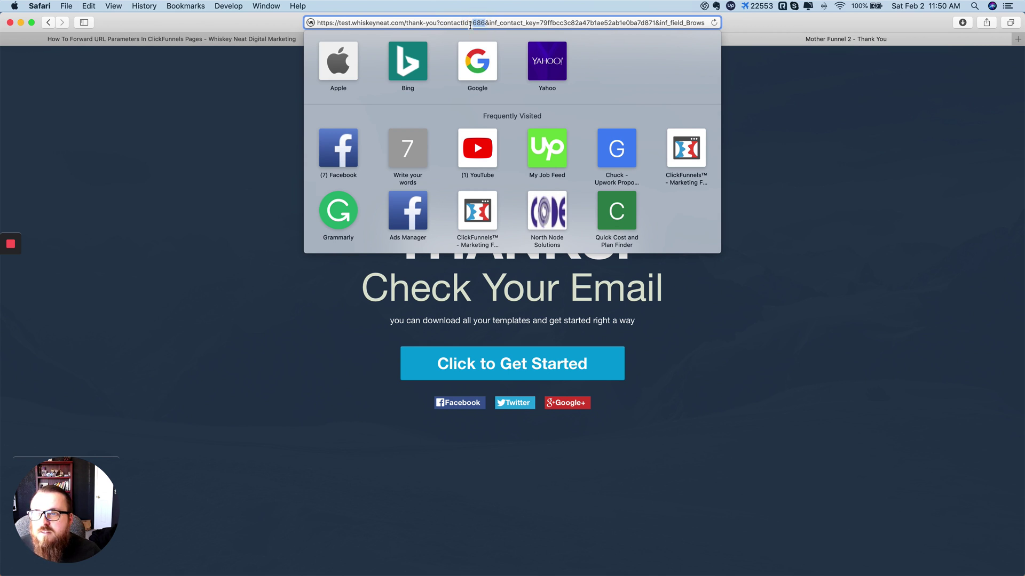
pyautogui.moveTo(485, 24); pyautogui.dragTo(478, 23)
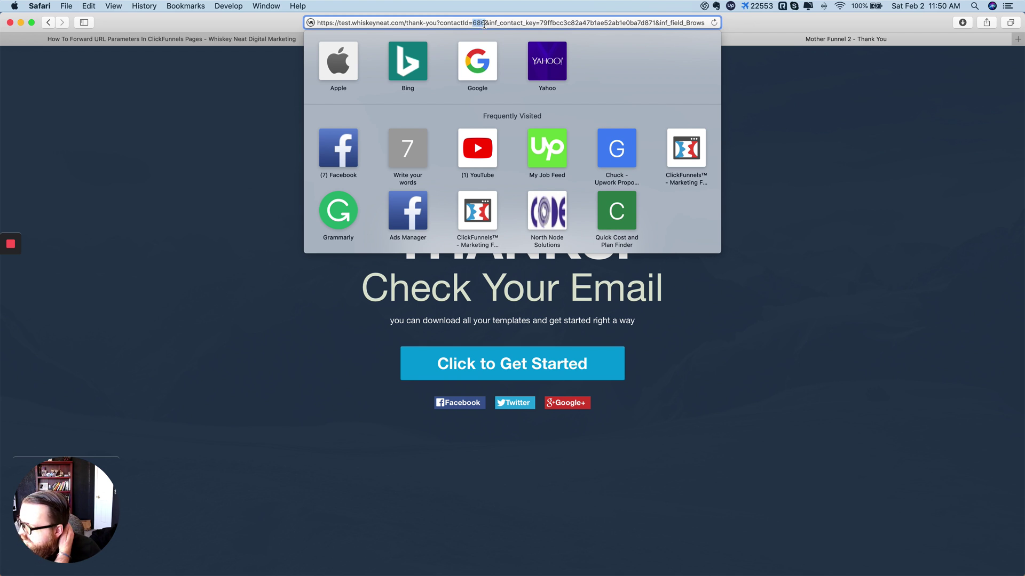
pyautogui.moveTo(484, 23); pyautogui.dragTo(476, 23)
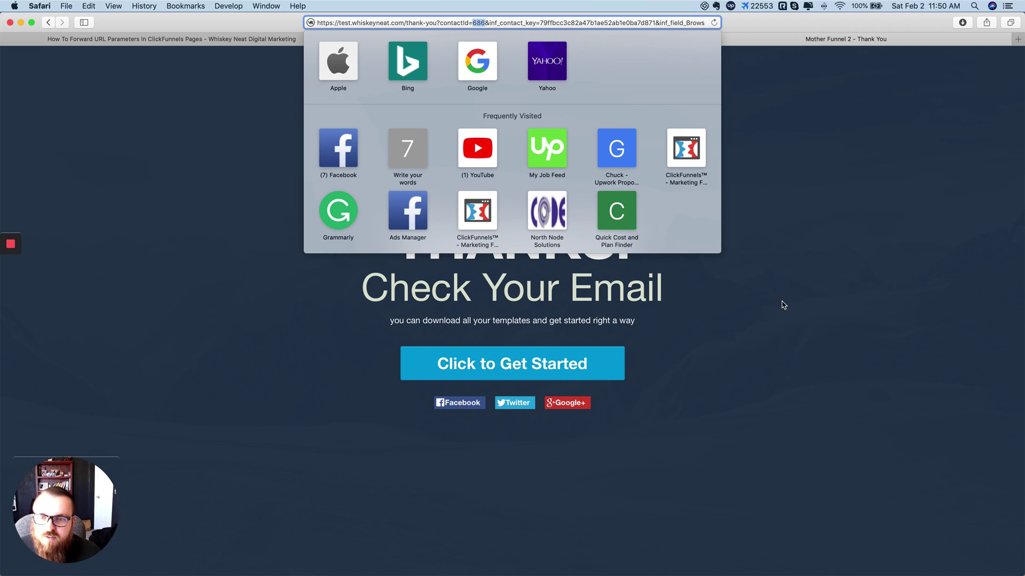
pyautogui.click(776, 282)
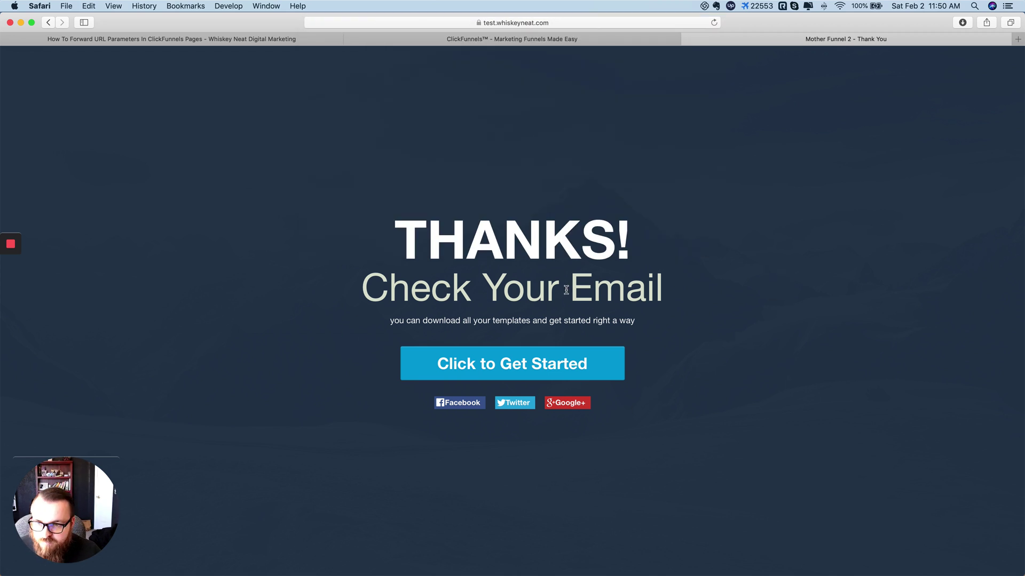
# Step: Continue to the redirected Mother Funnel Secrets page and confirm its URL lacks contactId
pyautogui.click(517, 363)
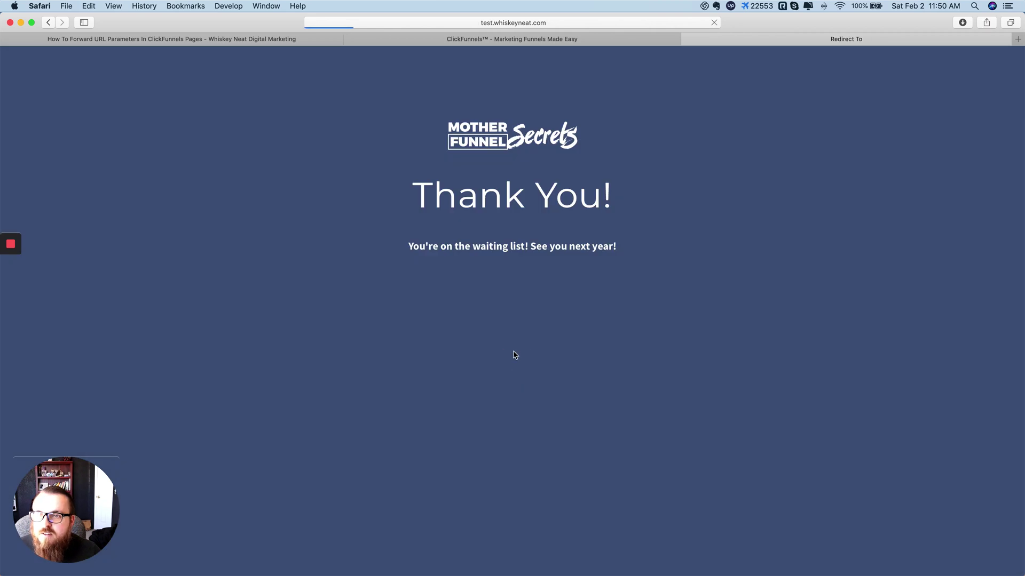
pyautogui.click(527, 24)
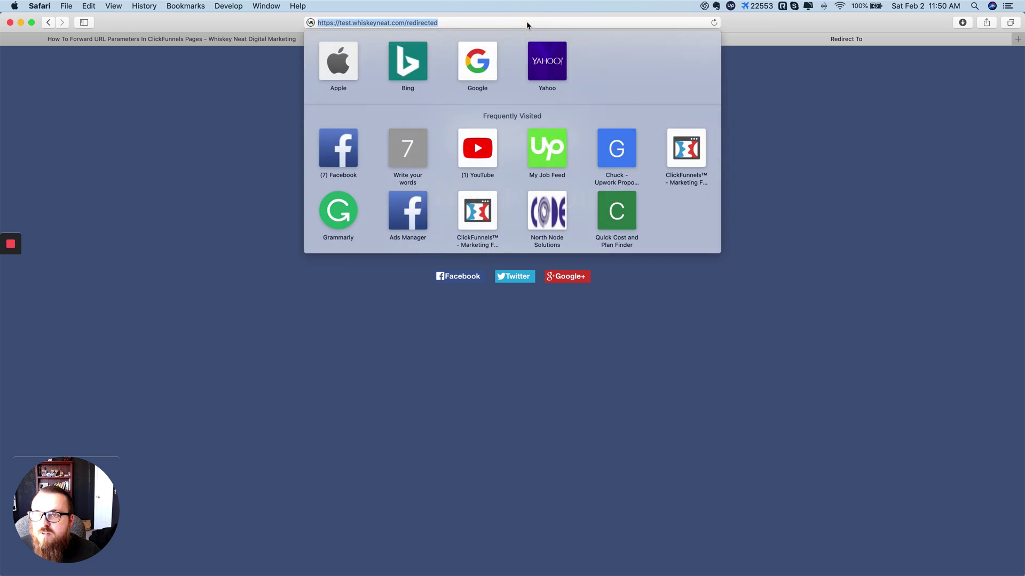
pyautogui.click(466, 24)
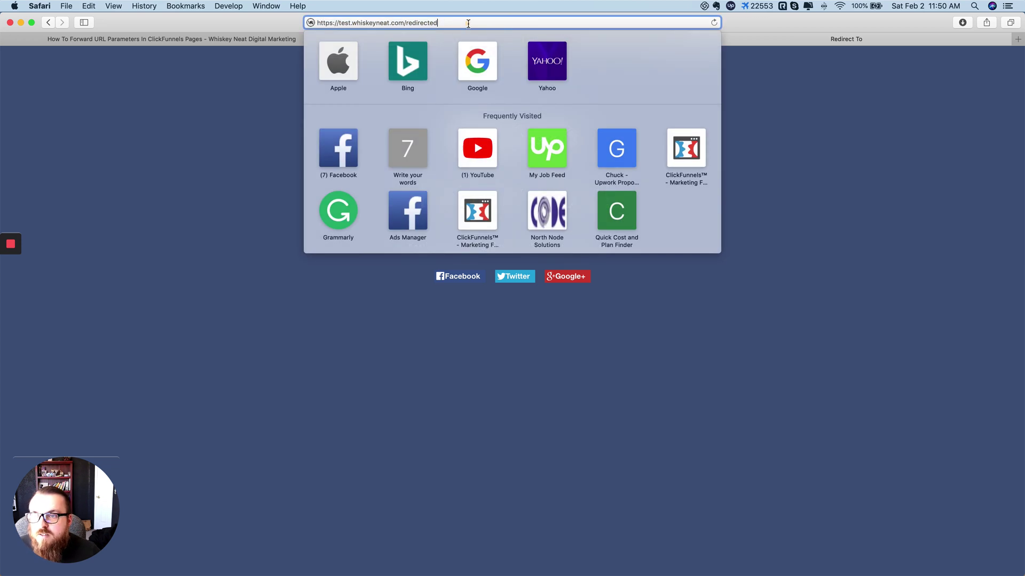
pyautogui.click(873, 325)
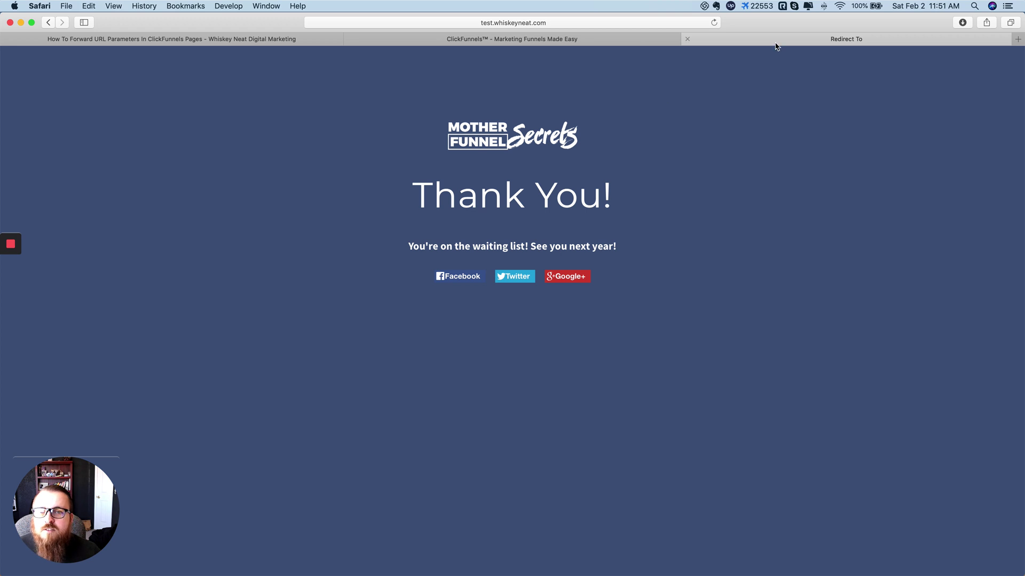
# Step: Go back to the thank-you page and copy contactId=686 from its address
pyautogui.click(48, 22)
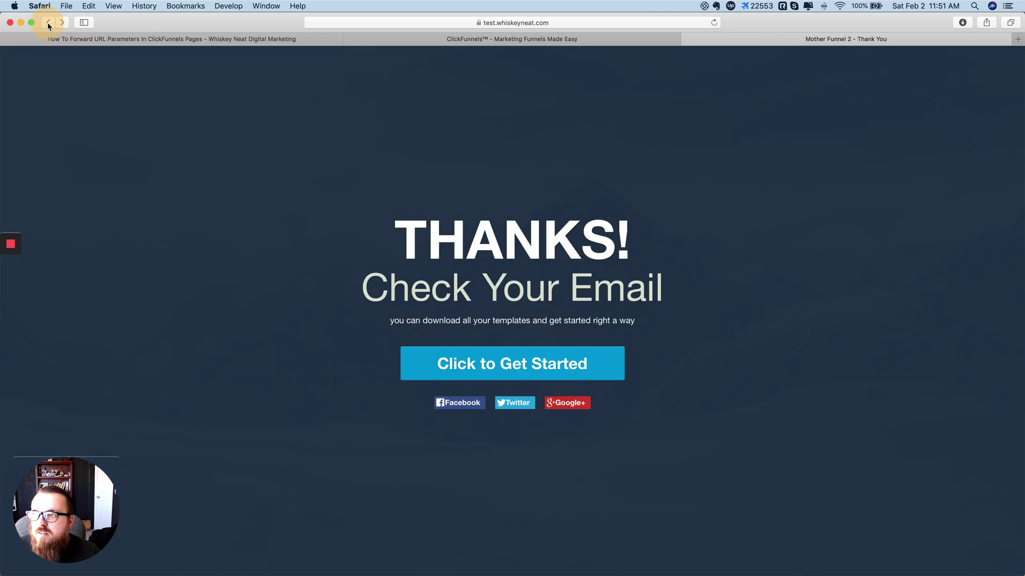
pyautogui.click(501, 22)
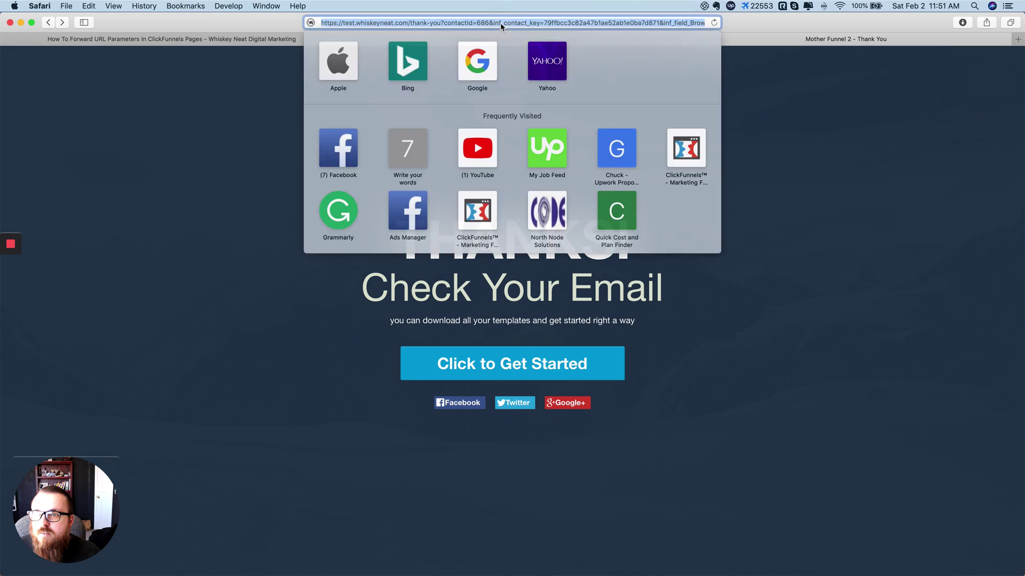
pyautogui.click(440, 22)
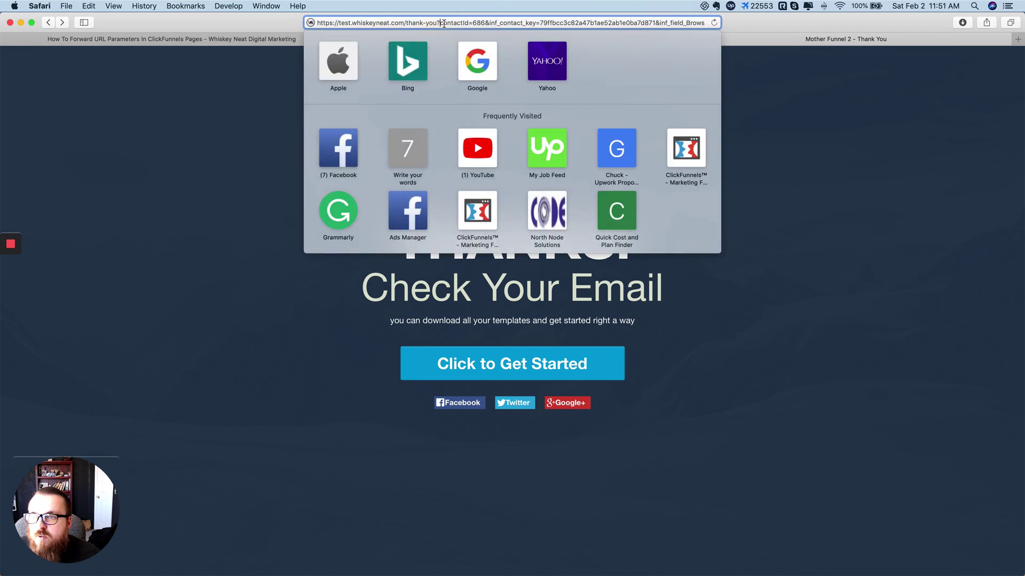
pyautogui.moveTo(441, 23); pyautogui.dragTo(486, 23)
pyautogui.press('super+c')
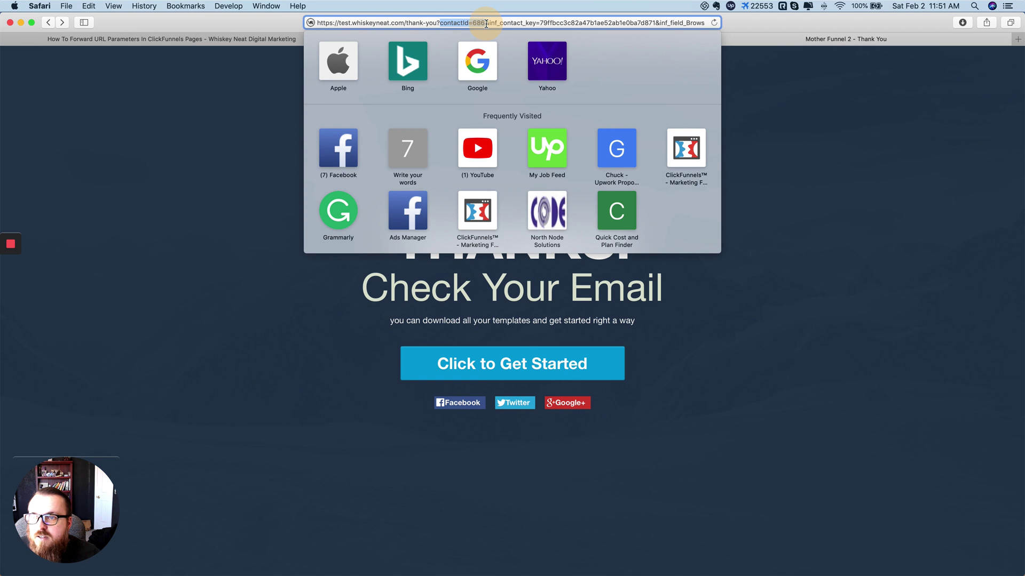
pyautogui.click(813, 214)
pyautogui.press('super+Tab')
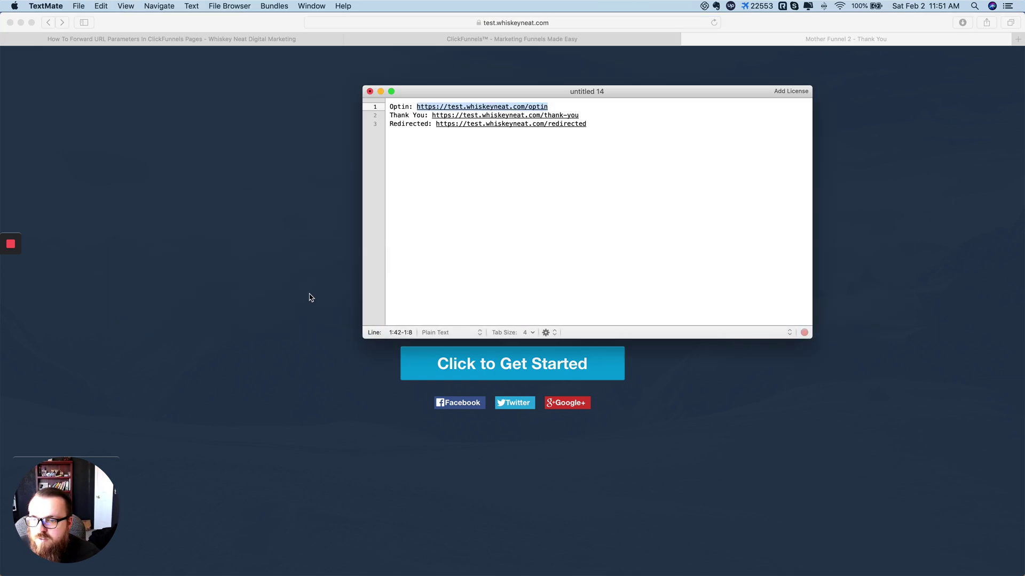
# Step: Paste contactId on line 6 of the TextMate notes, dropping the =686 value
pyautogui.click(544, 223)
pyautogui.press('Return')
pyautogui.press('Return')
pyautogui.press('Return')
pyautogui.press('super+v')
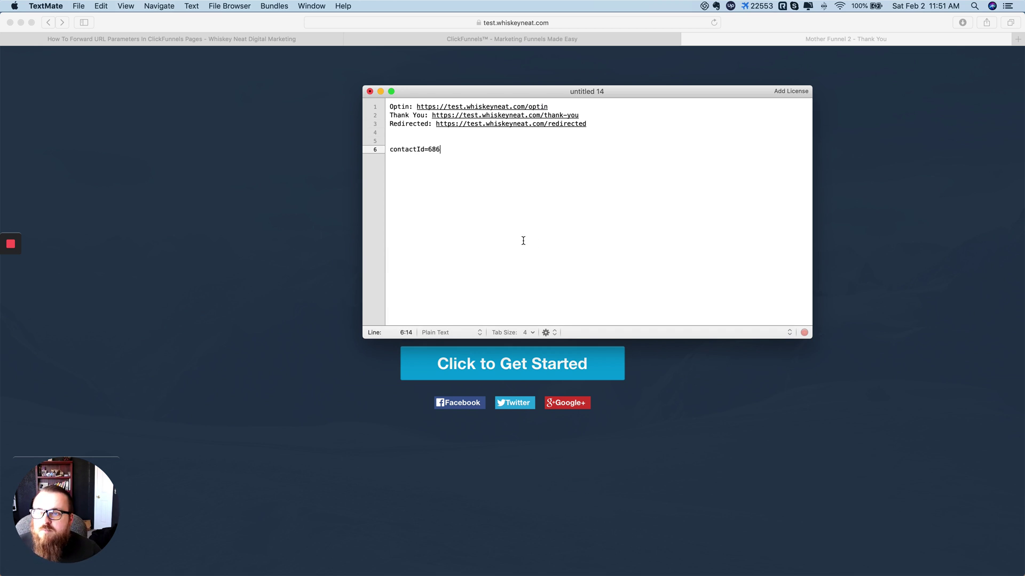
pyautogui.press('BackSpace')
pyautogui.press('BackSpace')
pyautogui.press('BackSpace')
pyautogui.press('BackSpace')
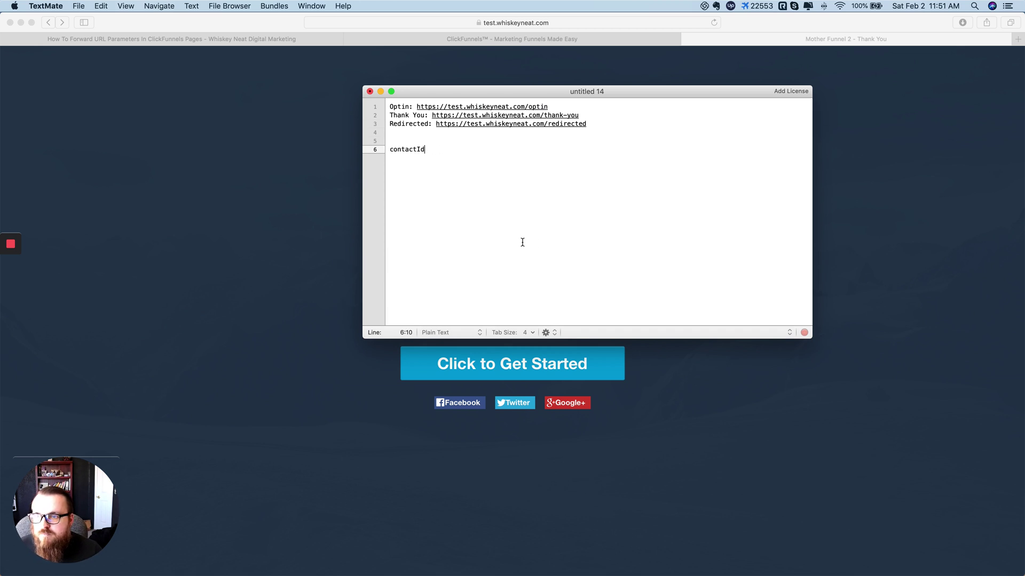
pyautogui.click(231, 260)
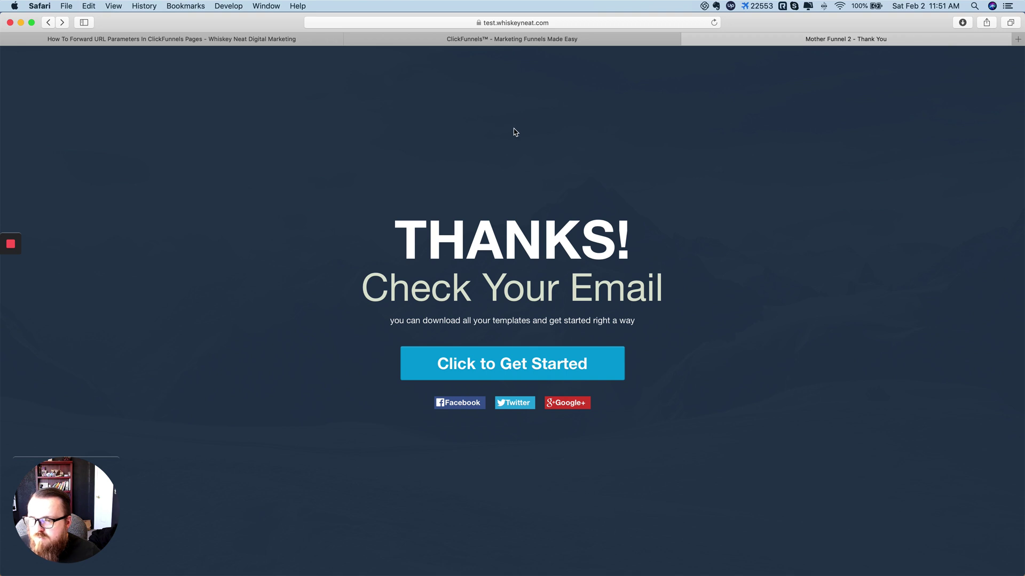
# Step: Switch to the How To Forward URL Parameters post and scroll to its Header Code section
pyautogui.click(249, 41)
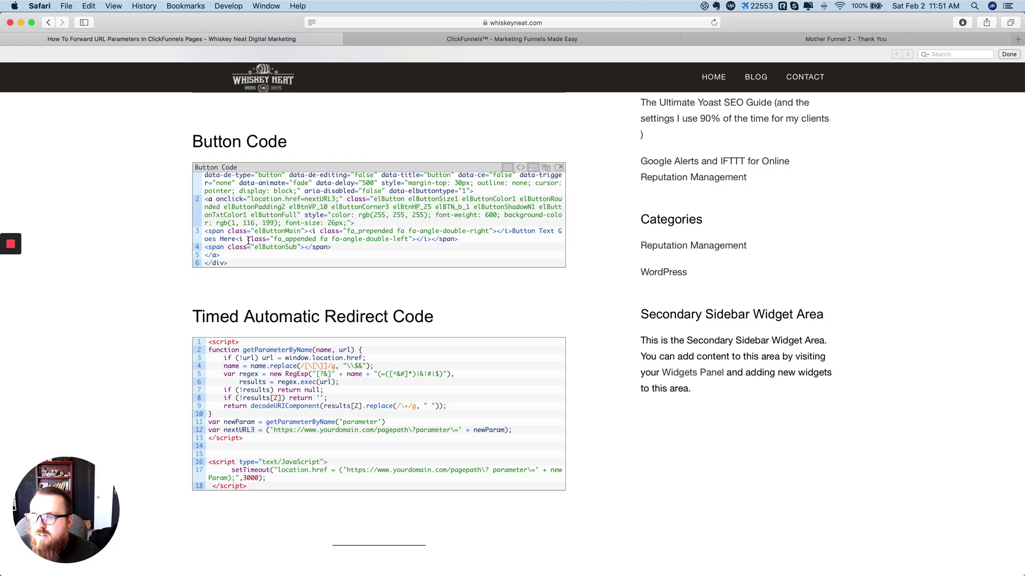
pyautogui.scroll(-5, 248, 240)
pyautogui.scroll(7, 281, 254)
pyautogui.scroll(4, 281, 254)
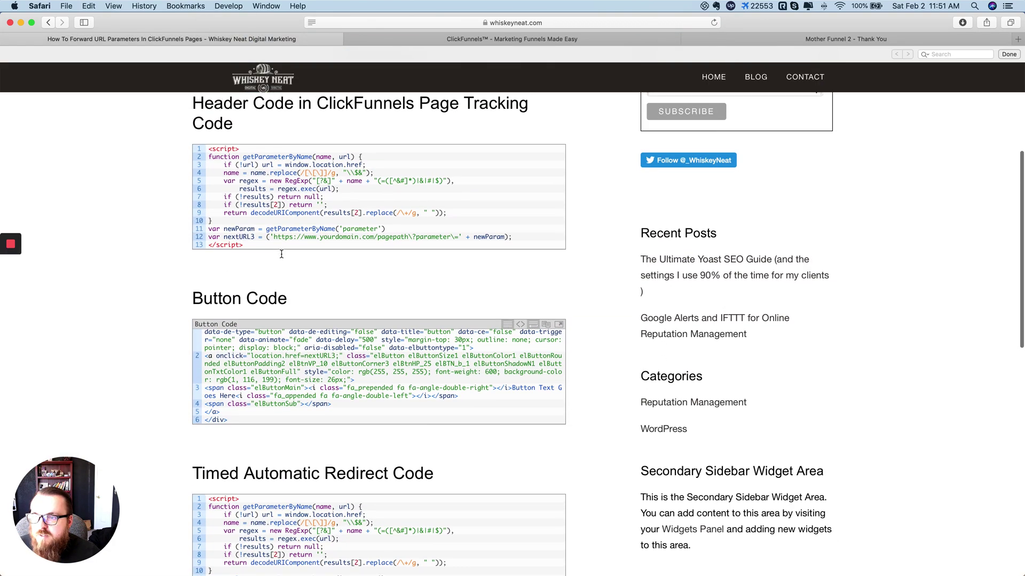
pyautogui.scroll(-1, 282, 255)
pyautogui.scroll(1, 283, 256)
pyautogui.scroll(-1, 283, 257)
pyautogui.scroll(3, 282, 257)
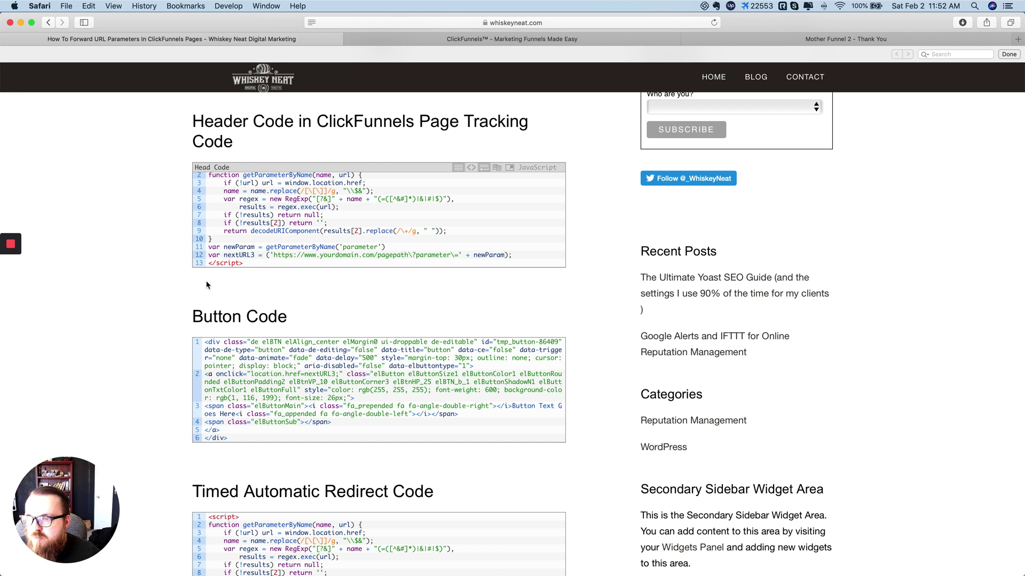
# Step: Copy the header script block from <script> to </script> in the blog post
pyautogui.moveTo(244, 264); pyautogui.dragTo(204, 173)
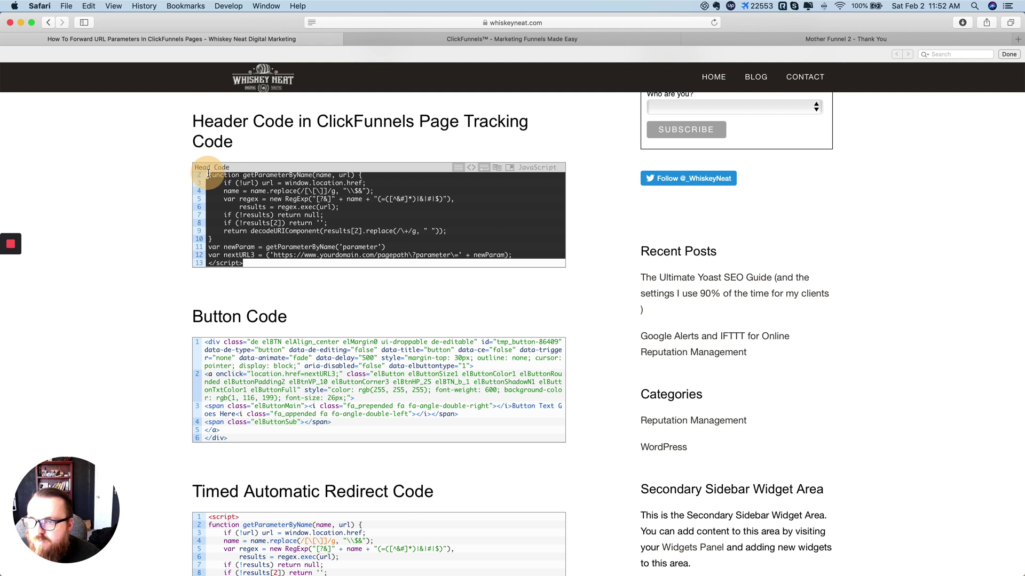
pyautogui.doubleClick(262, 231)
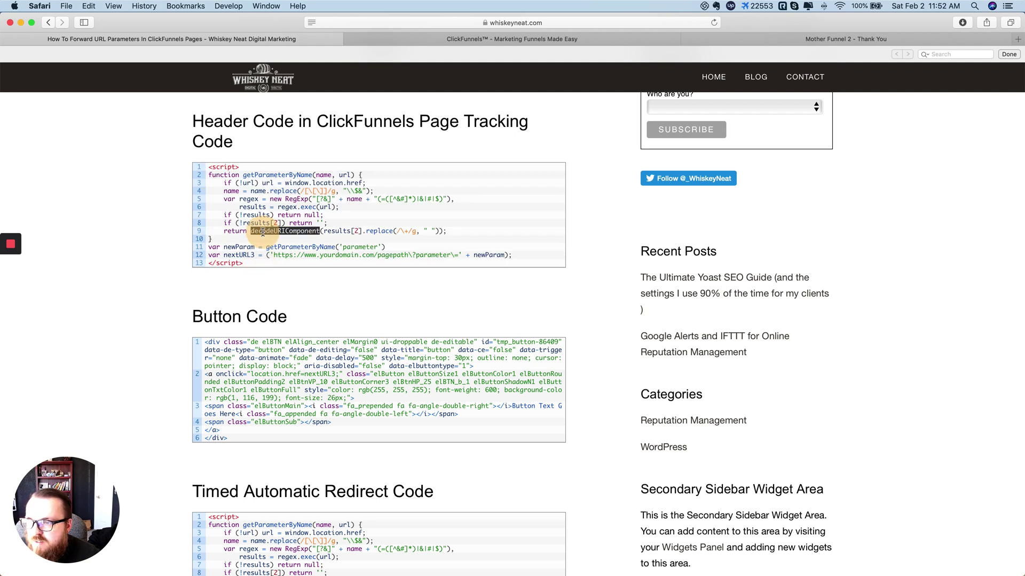
pyautogui.tripleClick(262, 231)
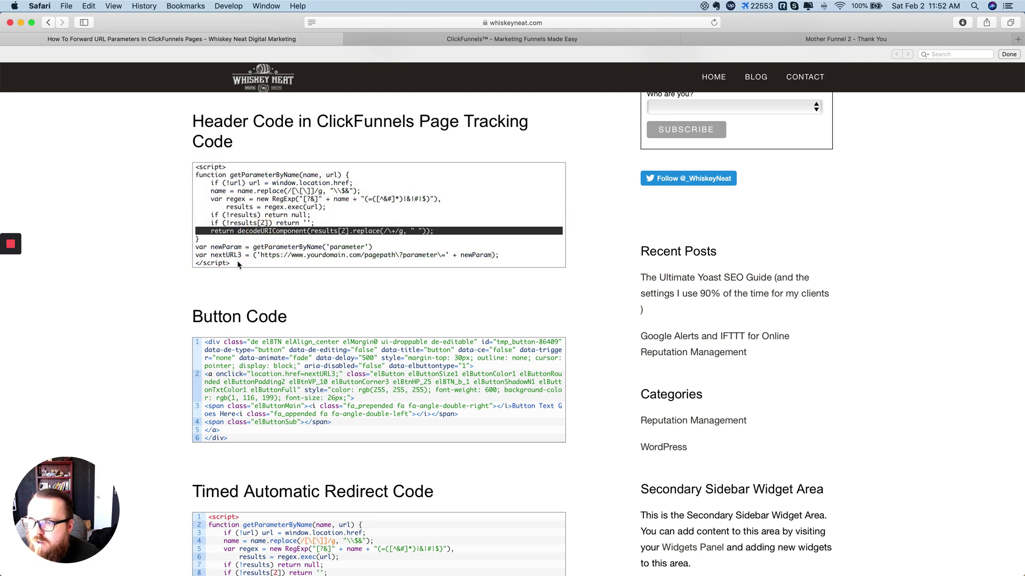
pyautogui.moveTo(239, 266); pyautogui.dragTo(200, 168)
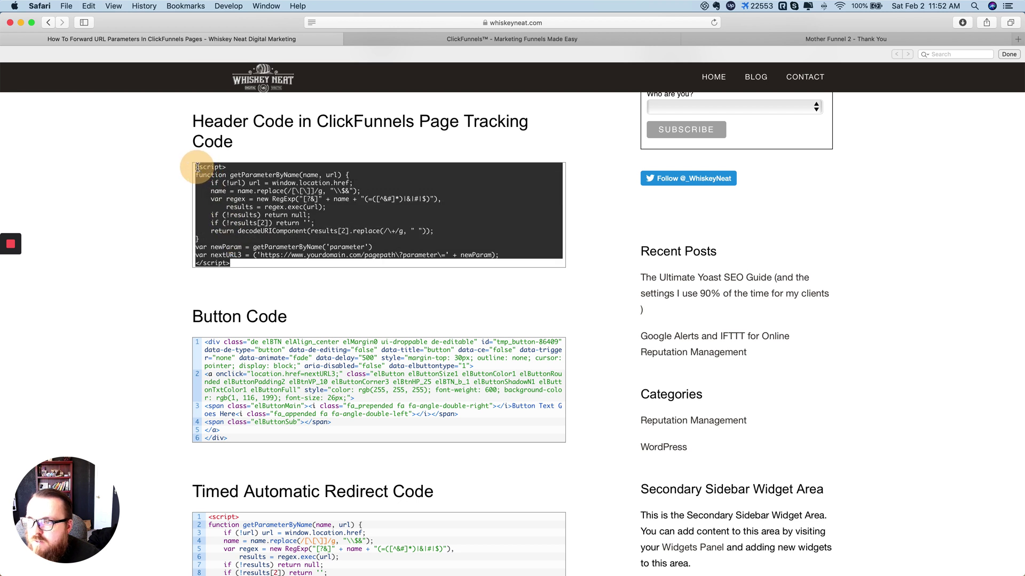
pyautogui.press('super+c')
pyautogui.click(128, 217)
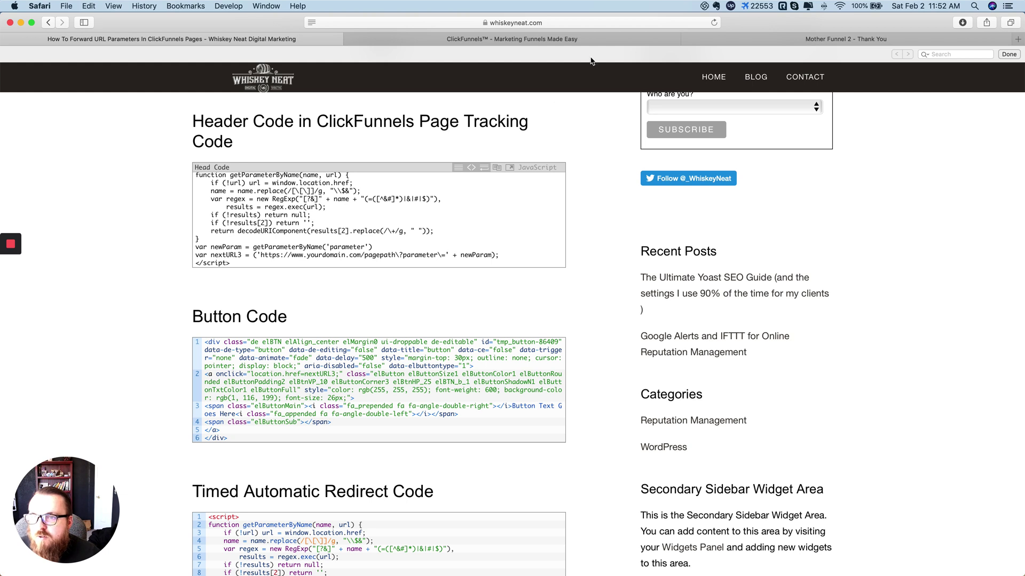
# Step: Check the Mother Funnel 2 thank-you page URL, then return to the TextMate notes
pyautogui.click(801, 40)
pyautogui.click(544, 22)
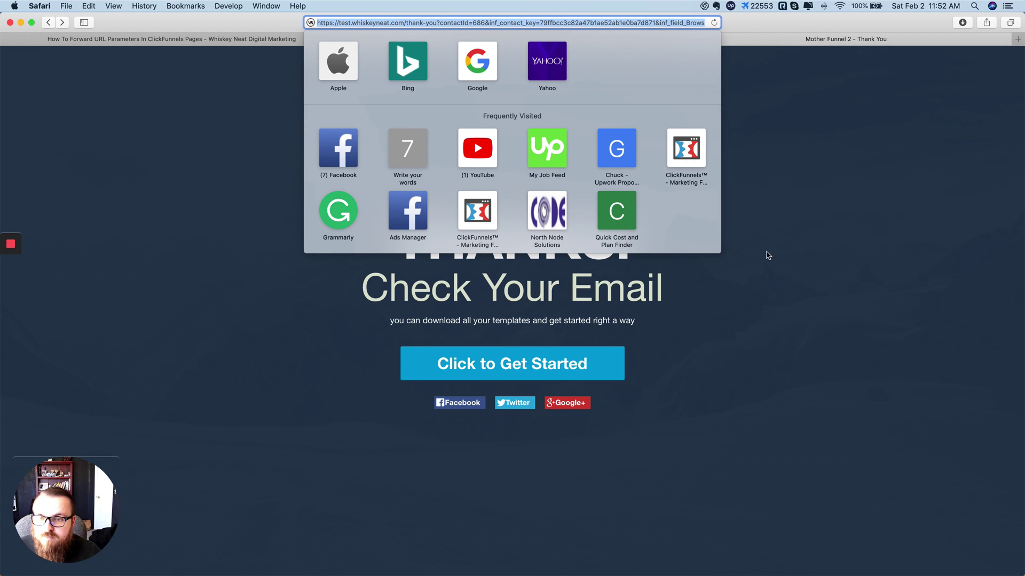
pyautogui.click(787, 351)
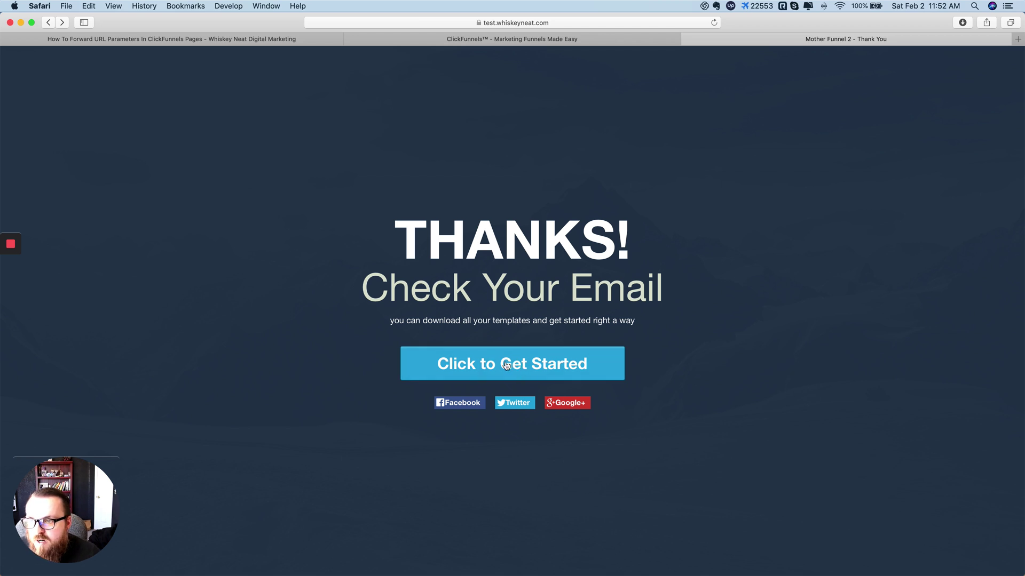
pyautogui.press('super+Tab')
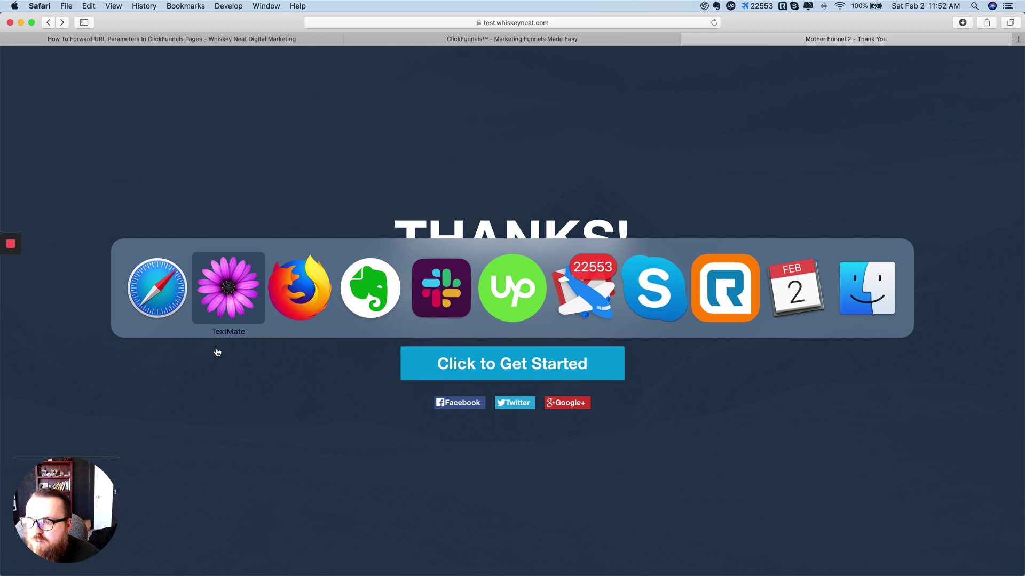
pyautogui.click(229, 301)
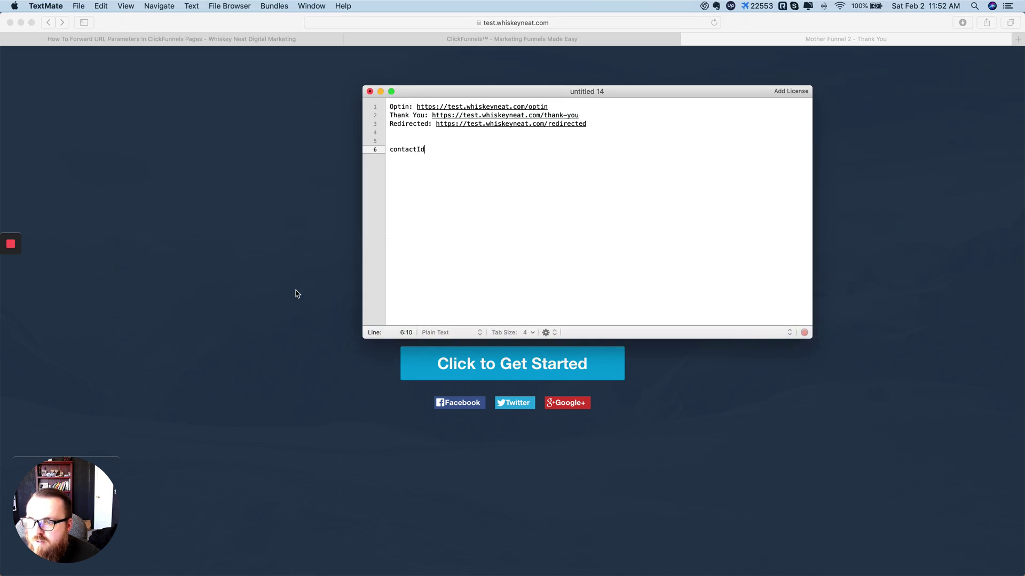
# Step: Paste the copied header script two lines below contactId in the notes
pyautogui.click(524, 153)
pyautogui.press('Return')
pyautogui.press('Return')
pyautogui.press('cmd+v')
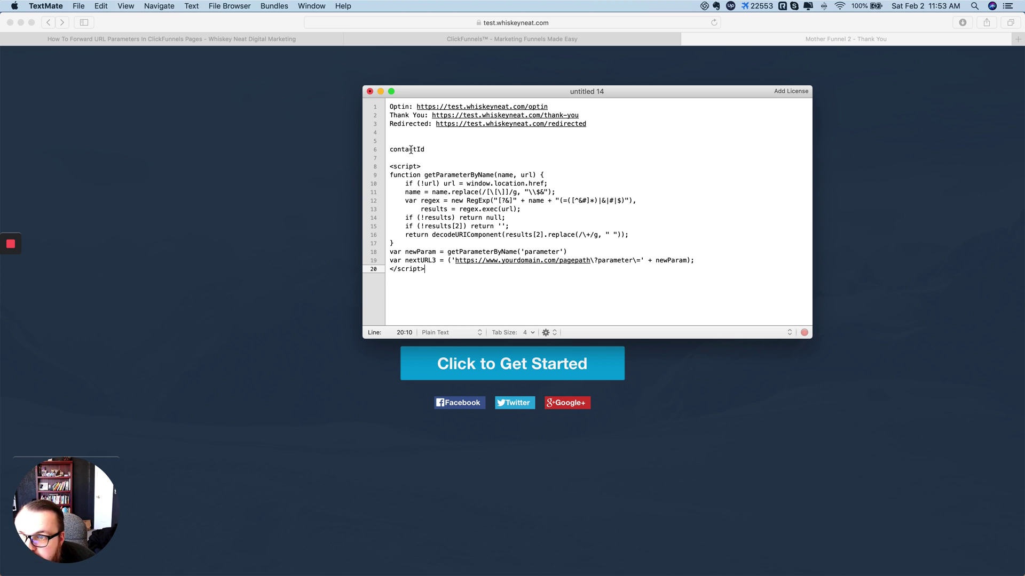
pyautogui.click(251, 170)
# Step: Recheck the contactId parameter name in the thank-you page URL
pyautogui.click(521, 27)
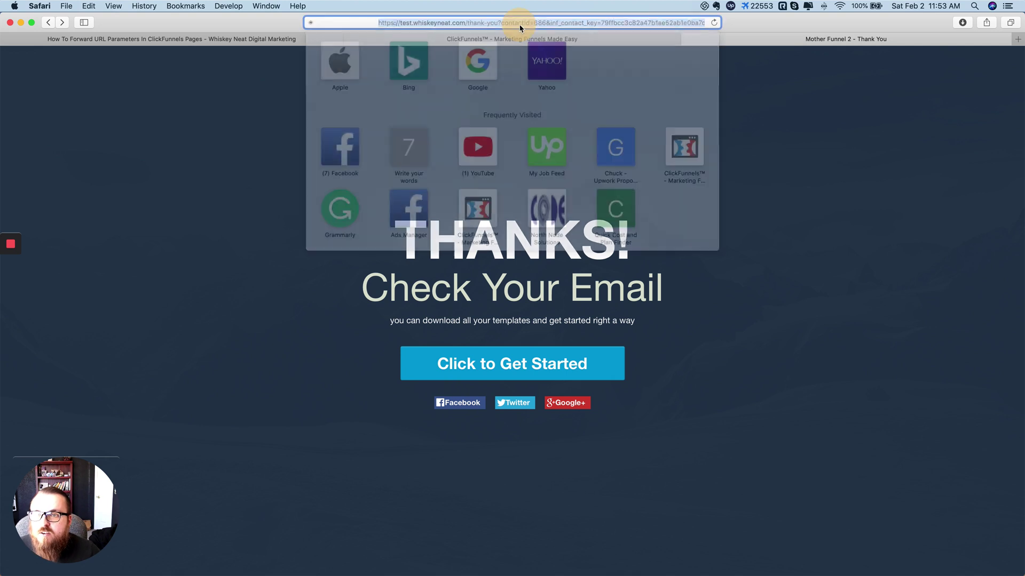
pyautogui.click(450, 21)
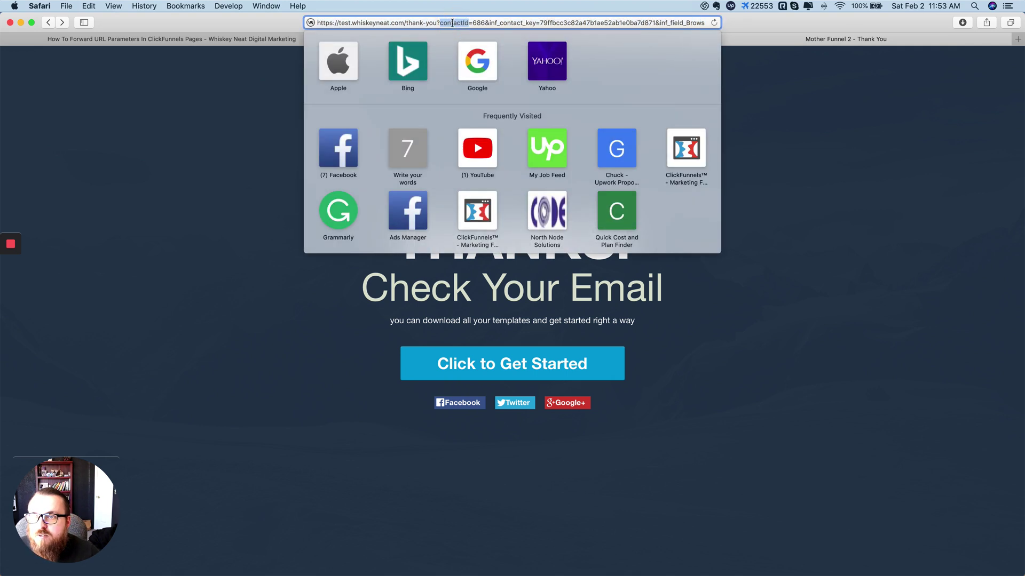
pyautogui.click(238, 164)
# Step: Copy contactId from line 6 and paste it over 'parameter' on line 18
pyautogui.press('super+Tab')
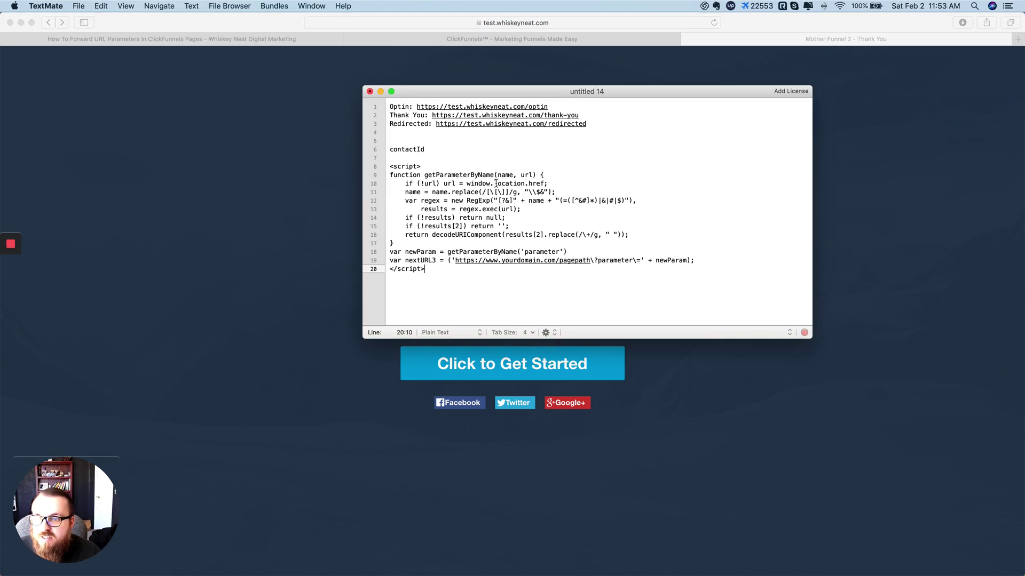
pyautogui.doubleClick(415, 150)
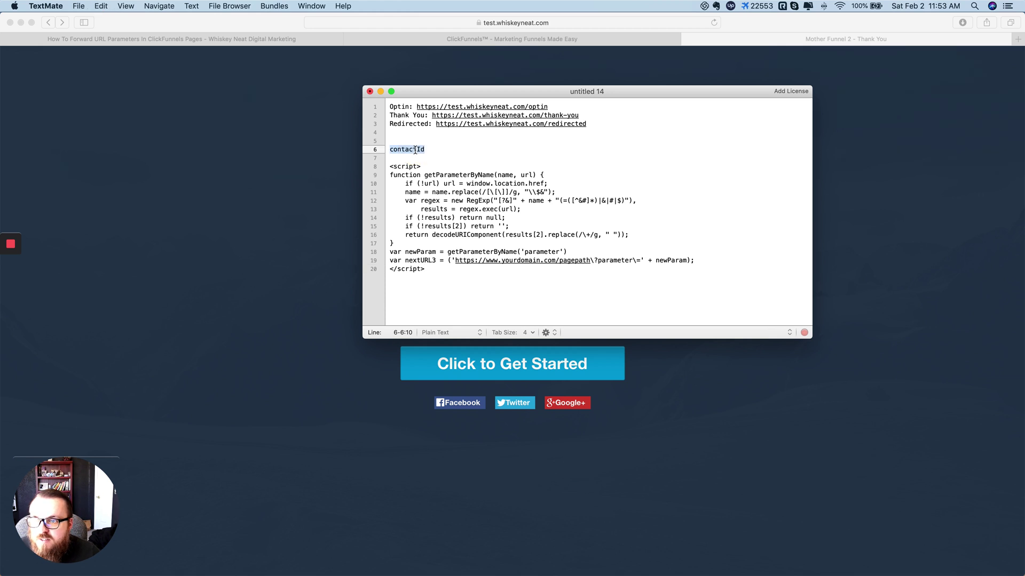
pyautogui.doubleClick(540, 253)
pyautogui.press('super+v')
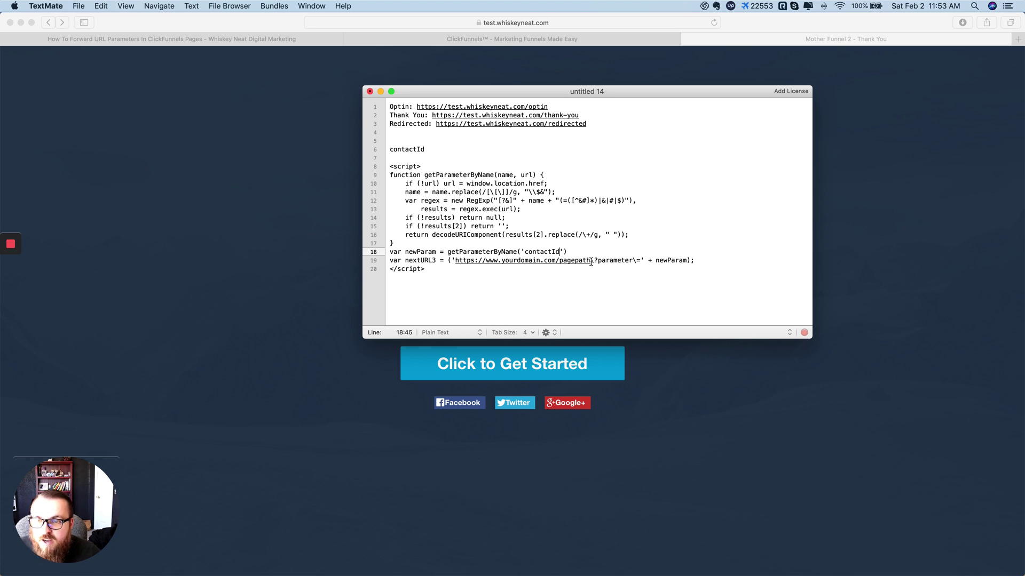
pyautogui.click(229, 235)
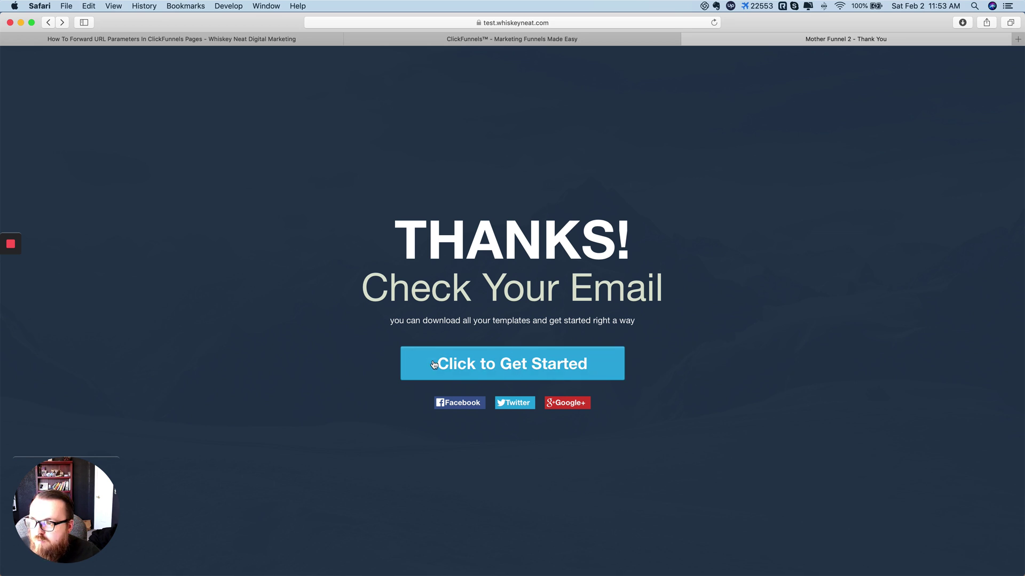
# Step: Check the thanks page's full URL, then follow Click to Get Started to the redirect
pyautogui.click(522, 23)
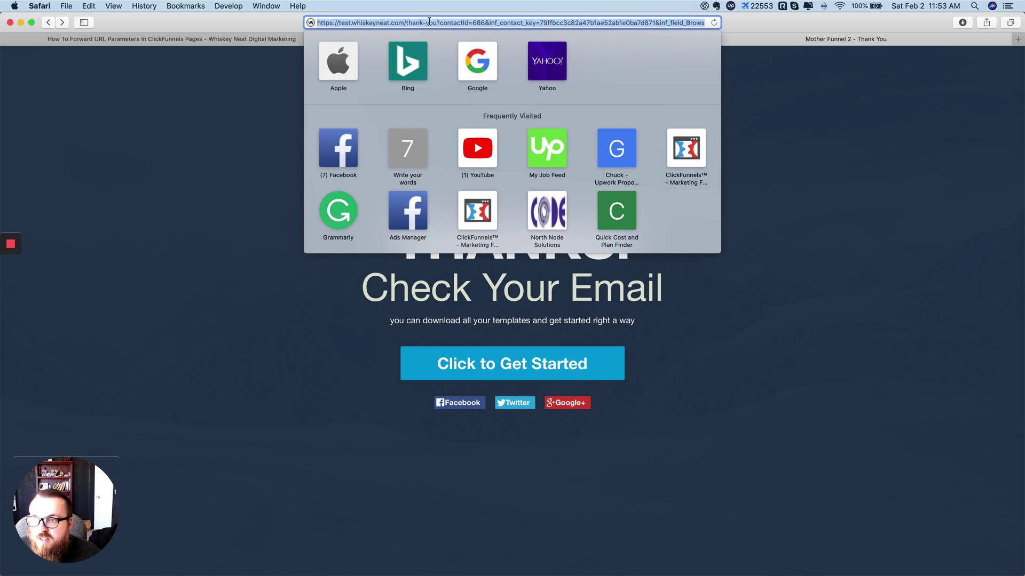
pyautogui.click(335, 324)
pyautogui.click(486, 361)
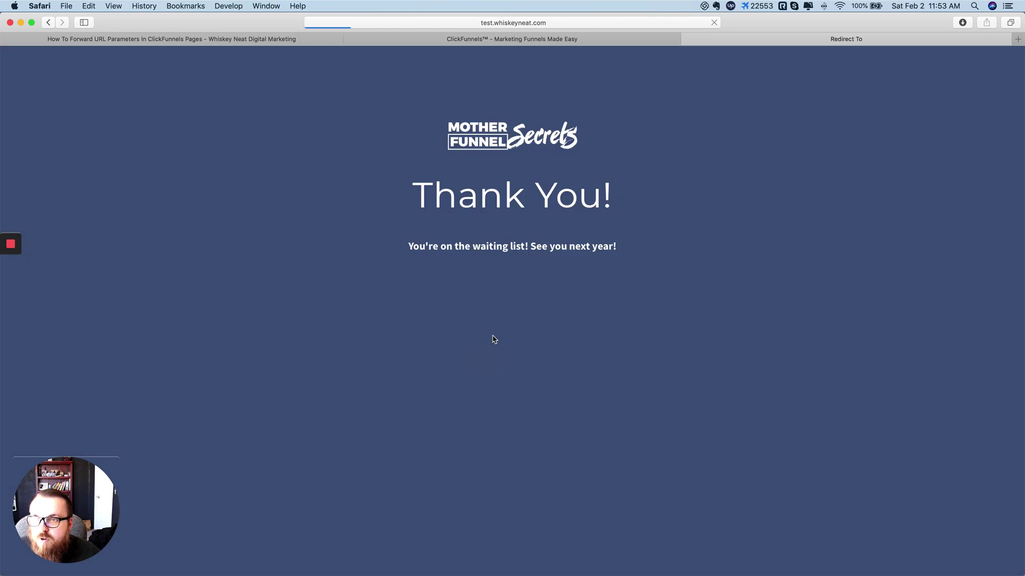
# Step: Confirm test.whiskeyneat.com/redirected carries no contactId, and bring the TextMate contactId note forward
pyautogui.click(446, 22)
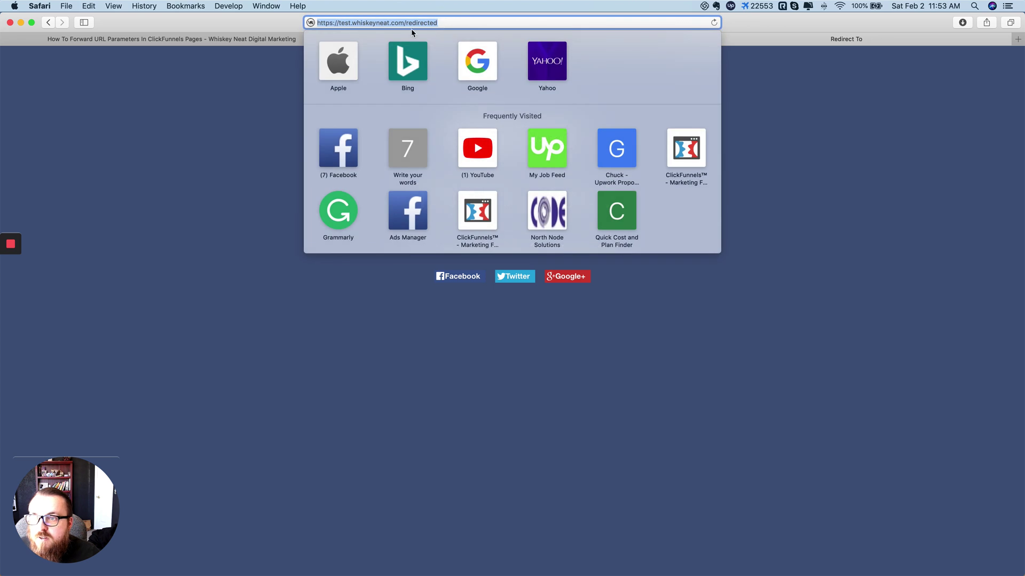
pyautogui.click(415, 22)
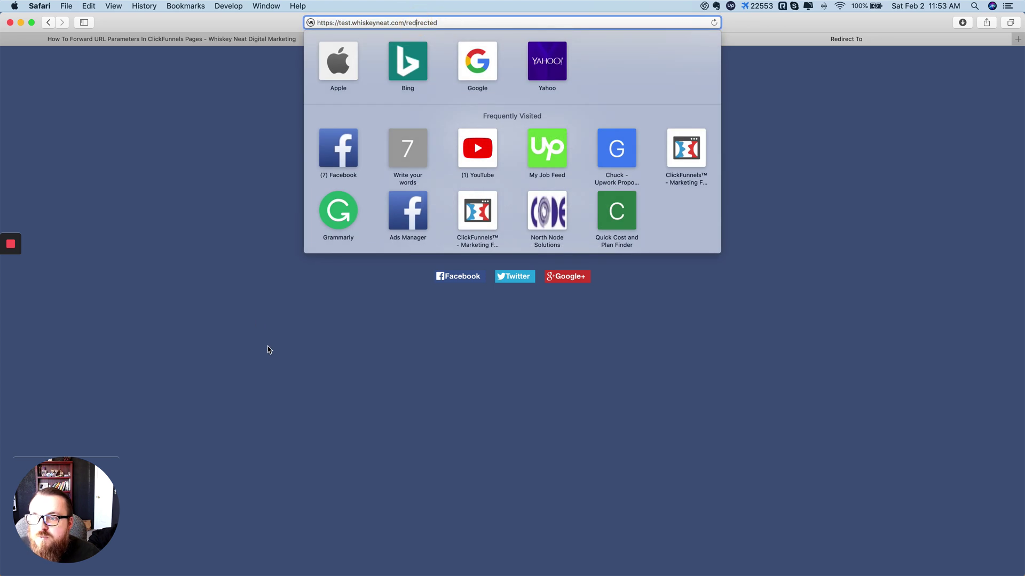
pyautogui.click(306, 351)
pyautogui.press('super+Tab')
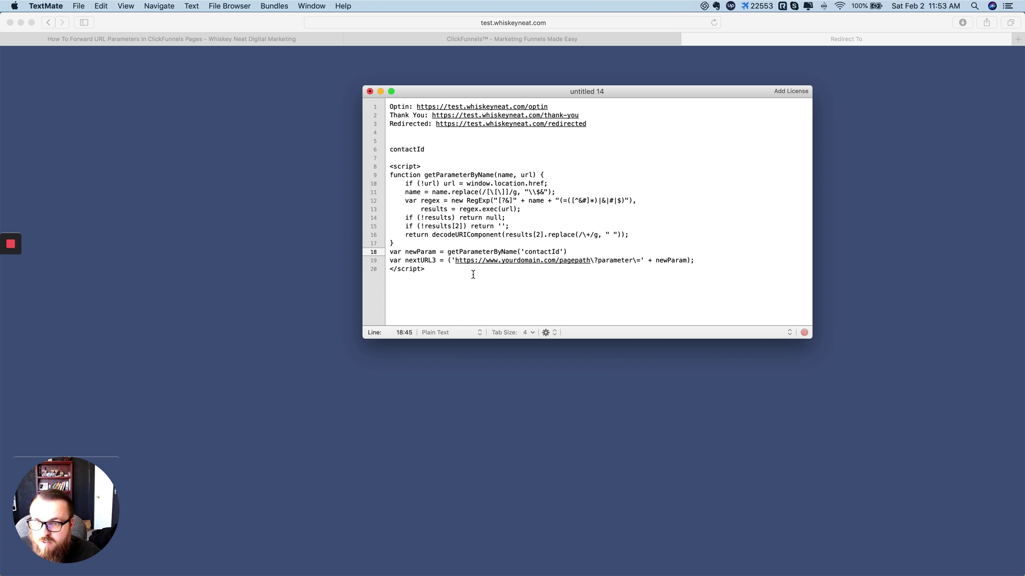
pyautogui.press('super+Tab')
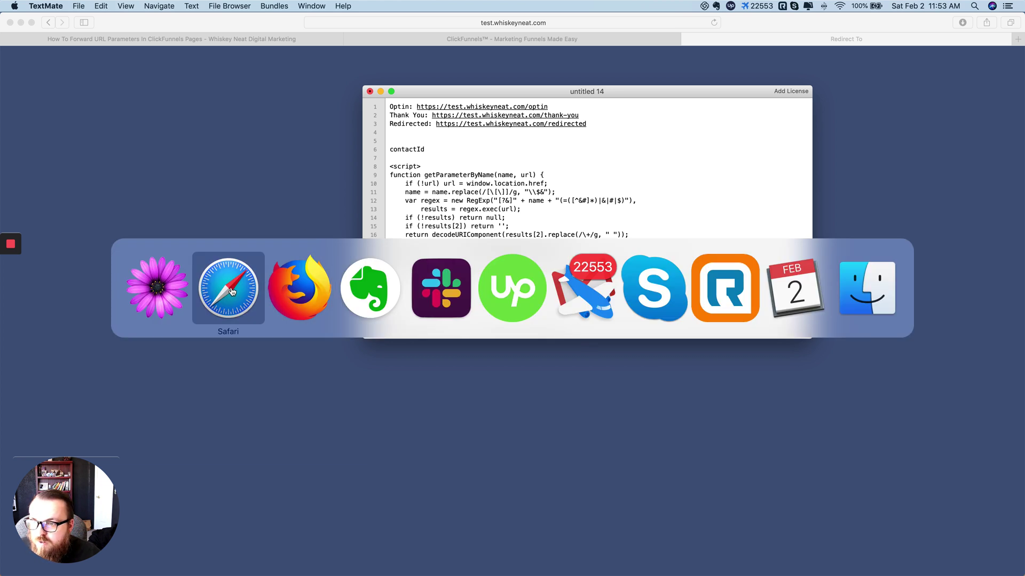
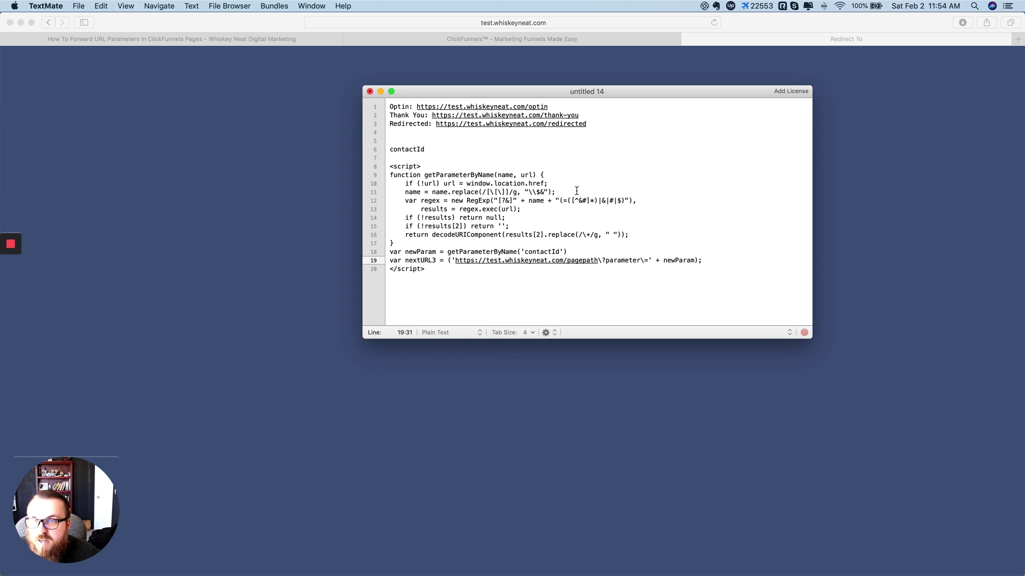
# Step: Bring Safari's funnel Thank You page in front of the drafted redirect script
pyautogui.click(855, 100)
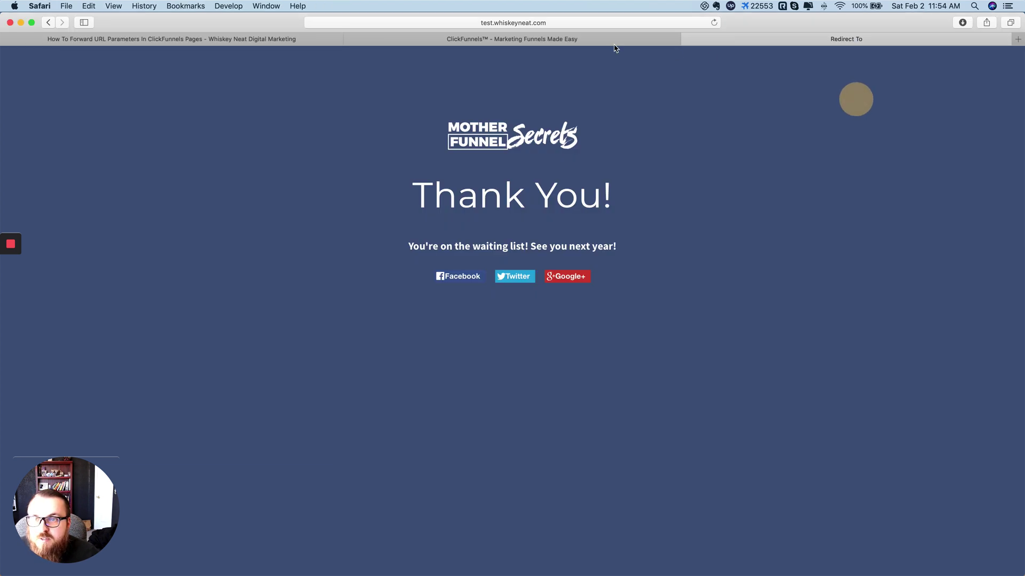
# Step: Return to the funnel steps and glance at the Optin step's page settings
pyautogui.click(582, 39)
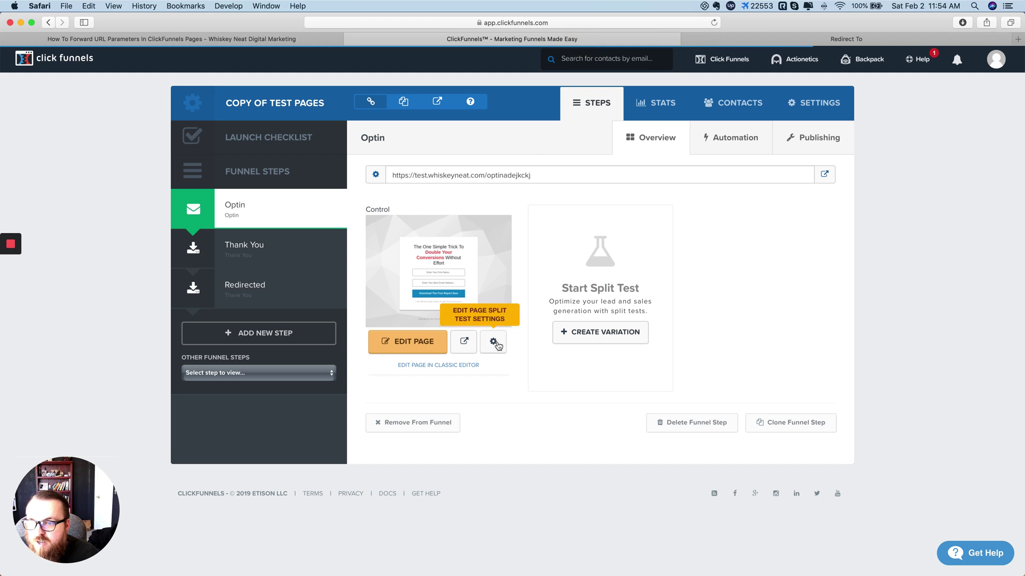
pyautogui.click(493, 341)
pyautogui.click(686, 105)
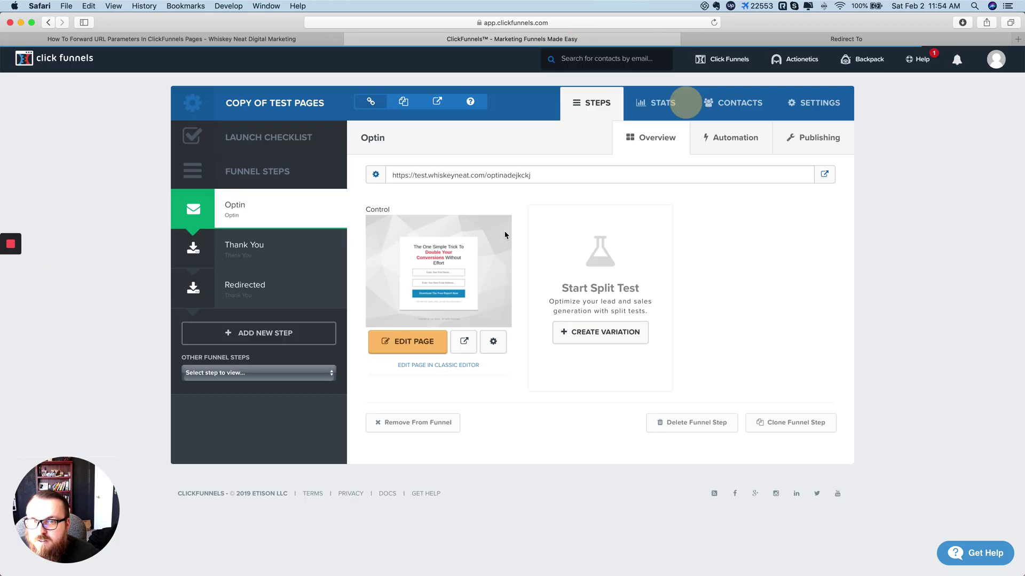
# Step: Copy the Redirected step's page path, redirected, and return to the TextMate draft
pyautogui.click(263, 293)
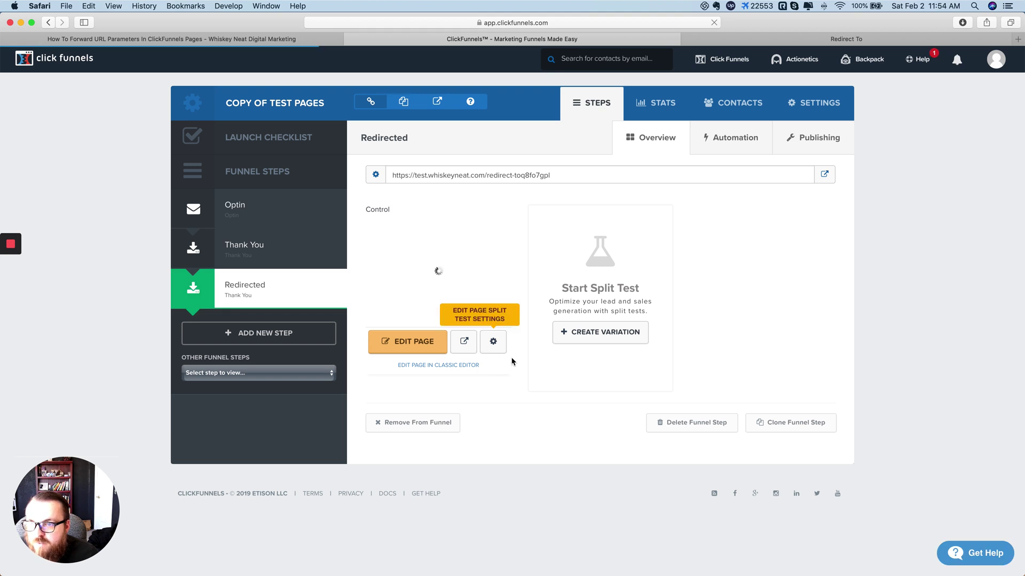
pyautogui.click(492, 342)
pyautogui.doubleClick(367, 223)
pyautogui.press('super+c')
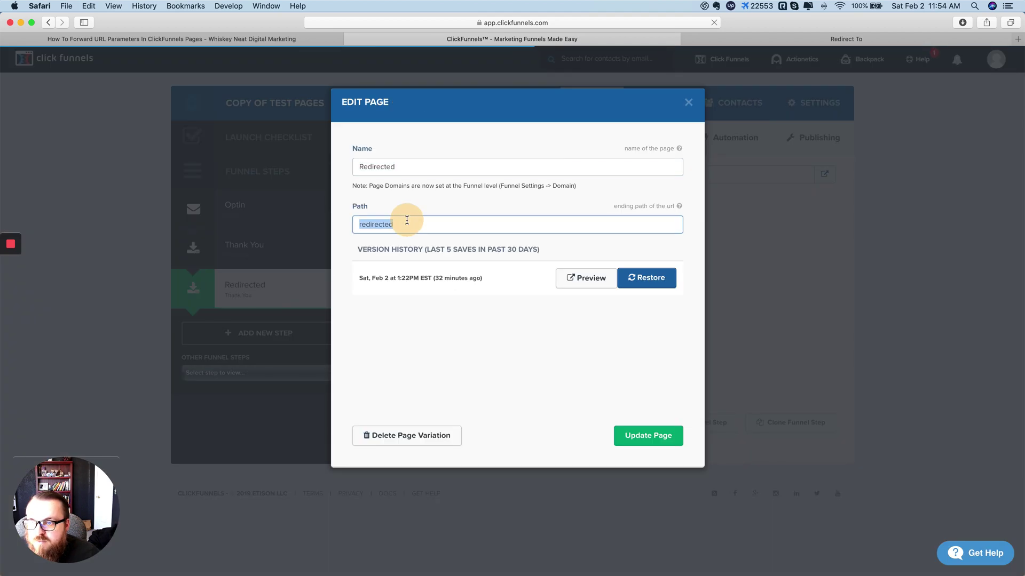
pyautogui.click(689, 102)
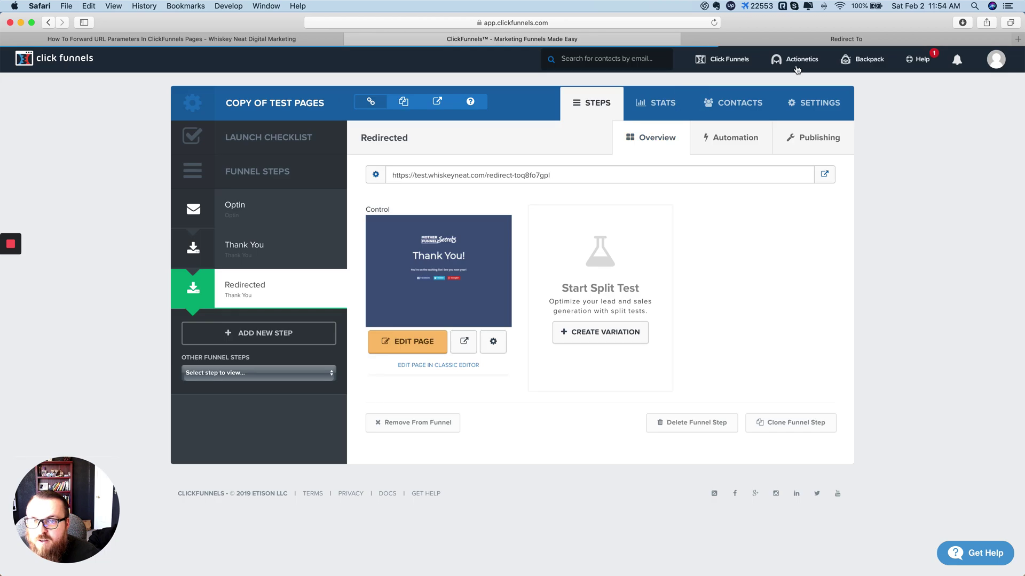
pyautogui.press('super+Tab')
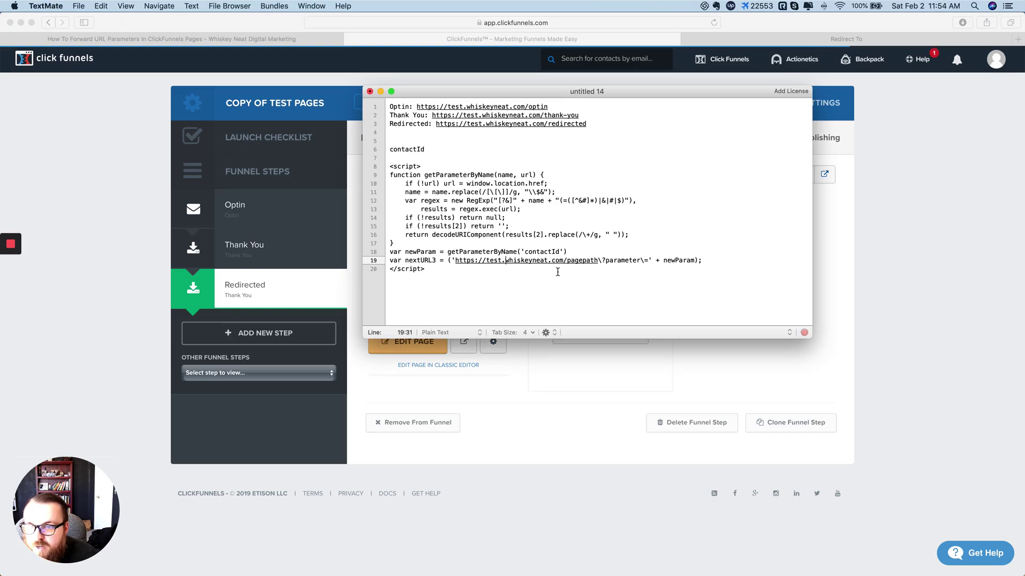
# Step: On line 19, replace pagepath with redirected and parameter with contactId
pyautogui.doubleClick(582, 260)
pyautogui.press('super+v')
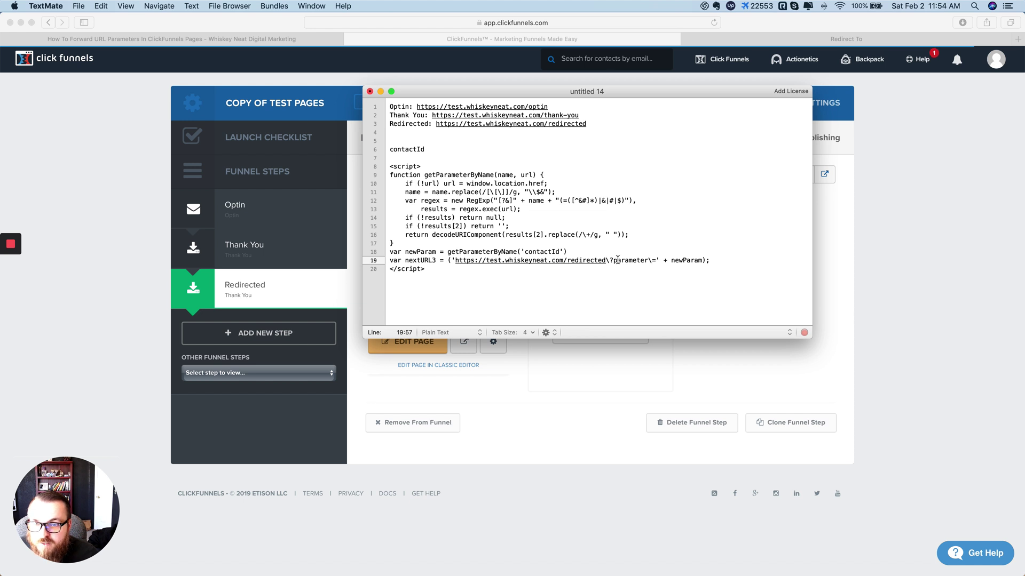
pyautogui.doubleClick(542, 252)
pyautogui.press('super+c')
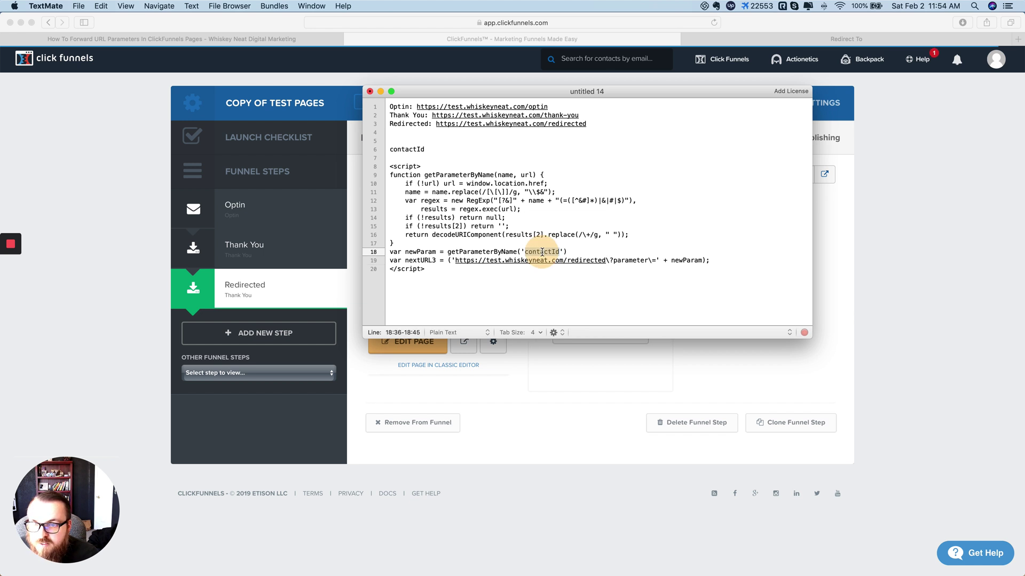
pyautogui.doubleClick(632, 260)
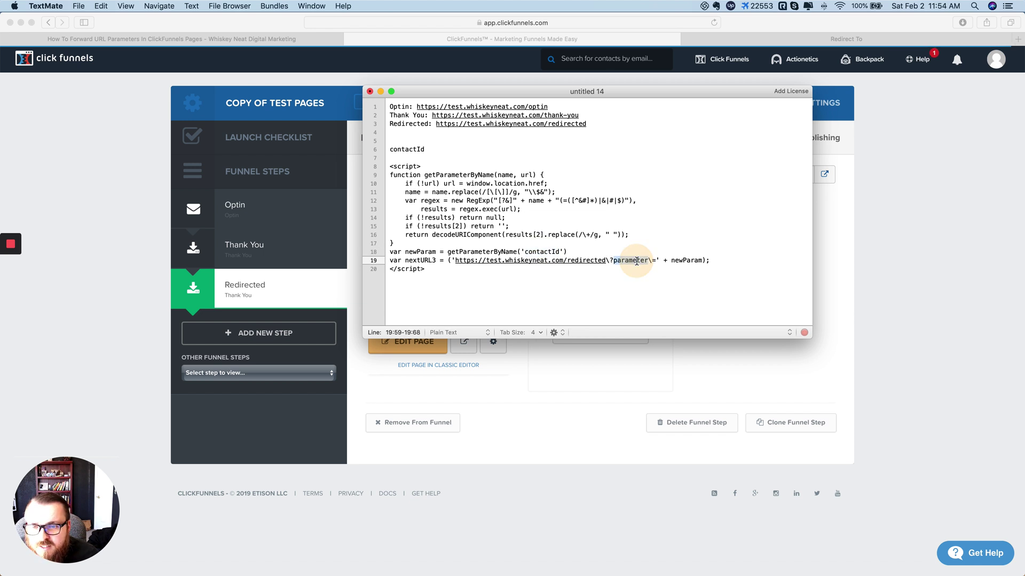
pyautogui.press('super+v')
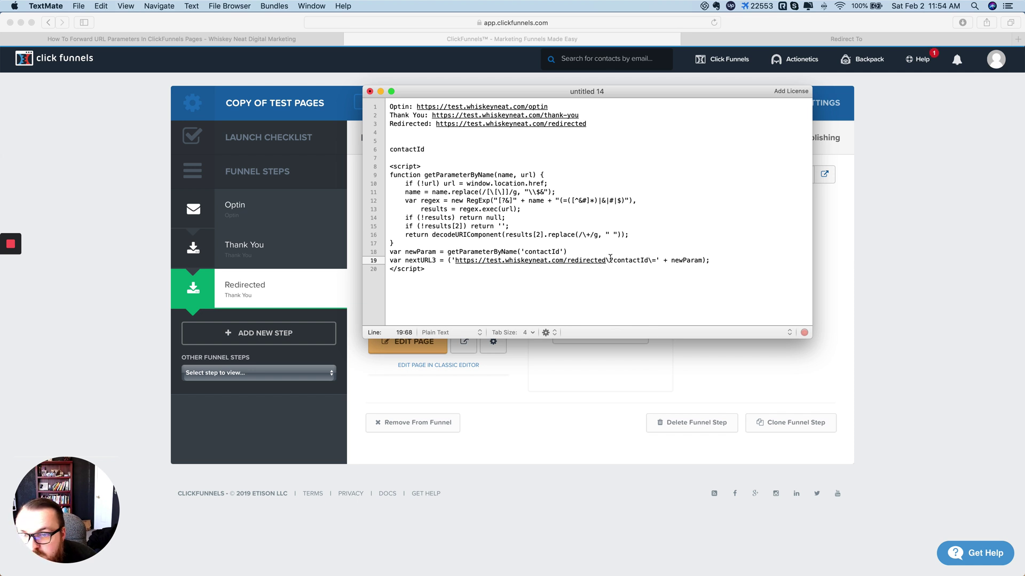
# Step: Compare contactId on lines 18 and 19 and insert a backslash before contactId
pyautogui.doubleClick(553, 251)
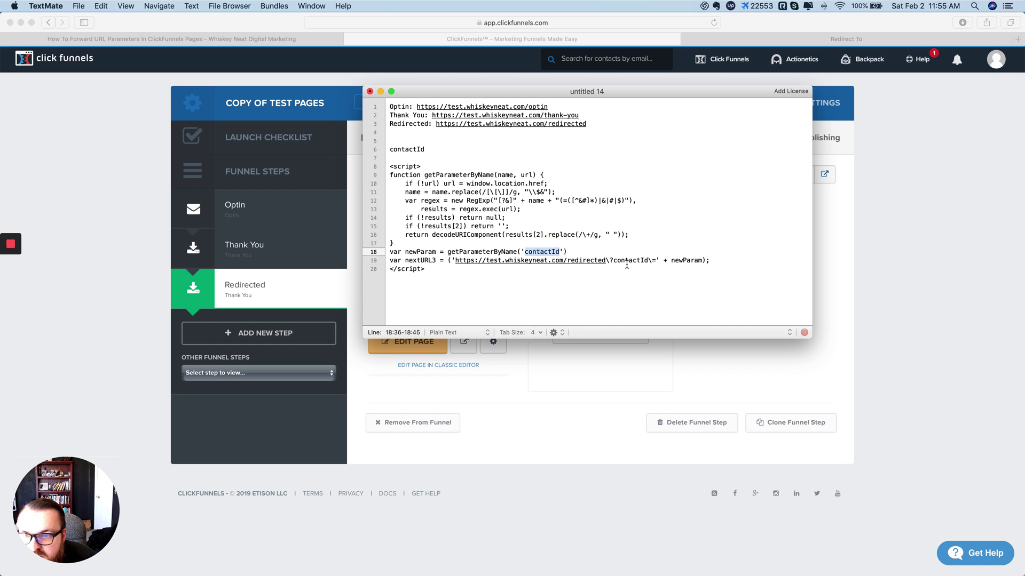
pyautogui.doubleClick(630, 260)
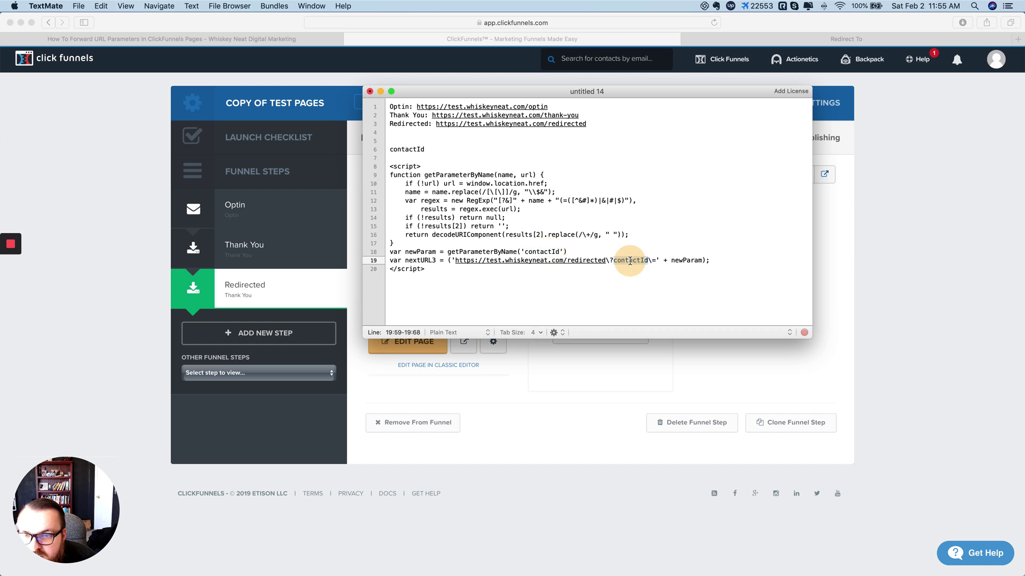
pyautogui.doubleClick(542, 251)
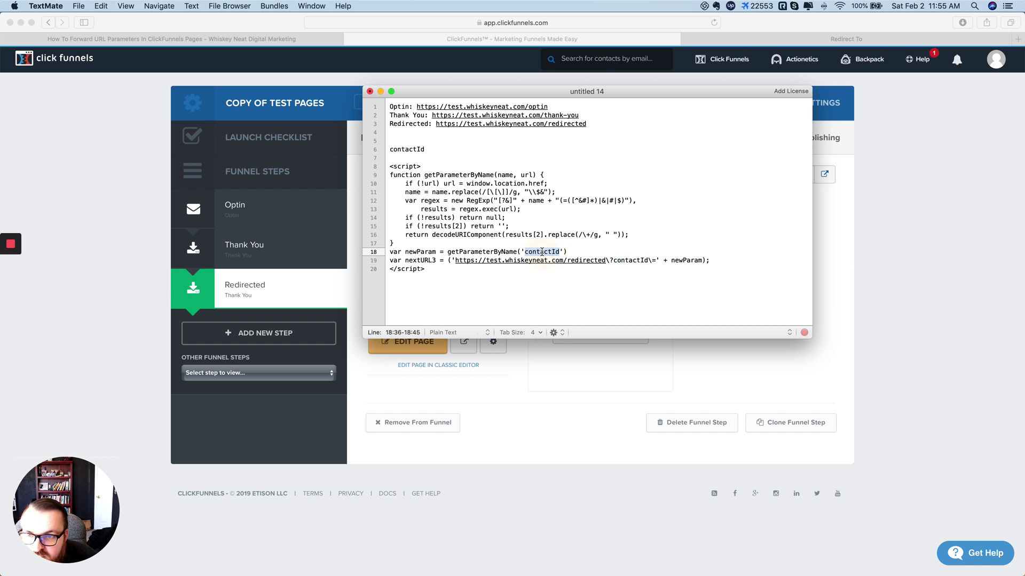
pyautogui.doubleClick(635, 259)
pyautogui.click(605, 260)
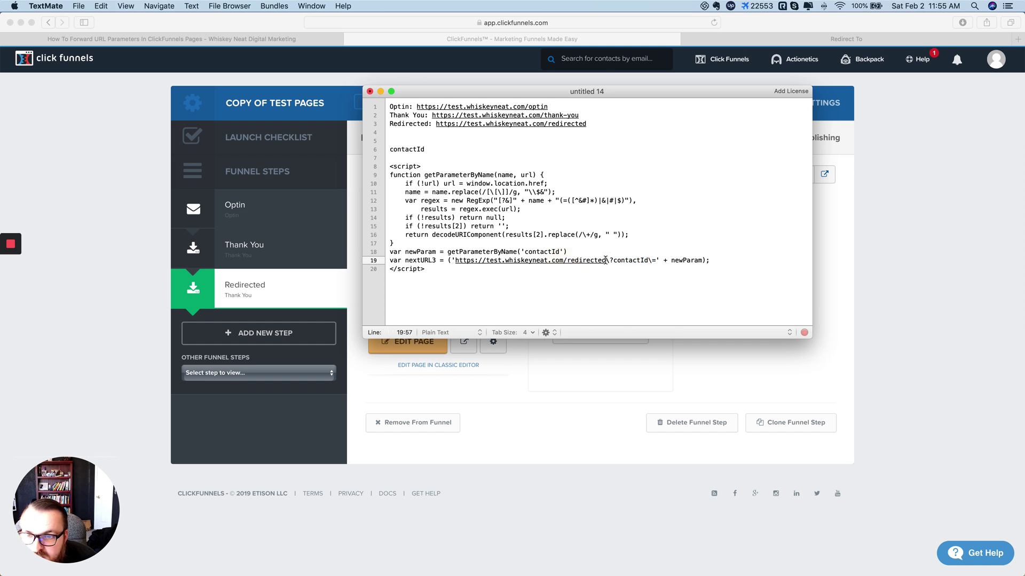
pyautogui.moveTo(605, 260); pyautogui.dragTo(455, 261)
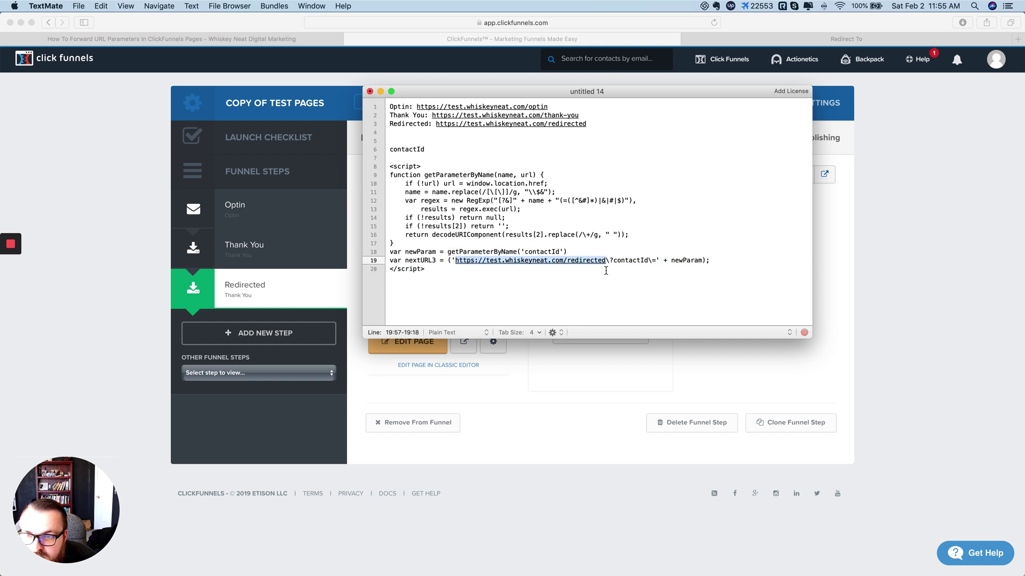
pyautogui.click(590, 261)
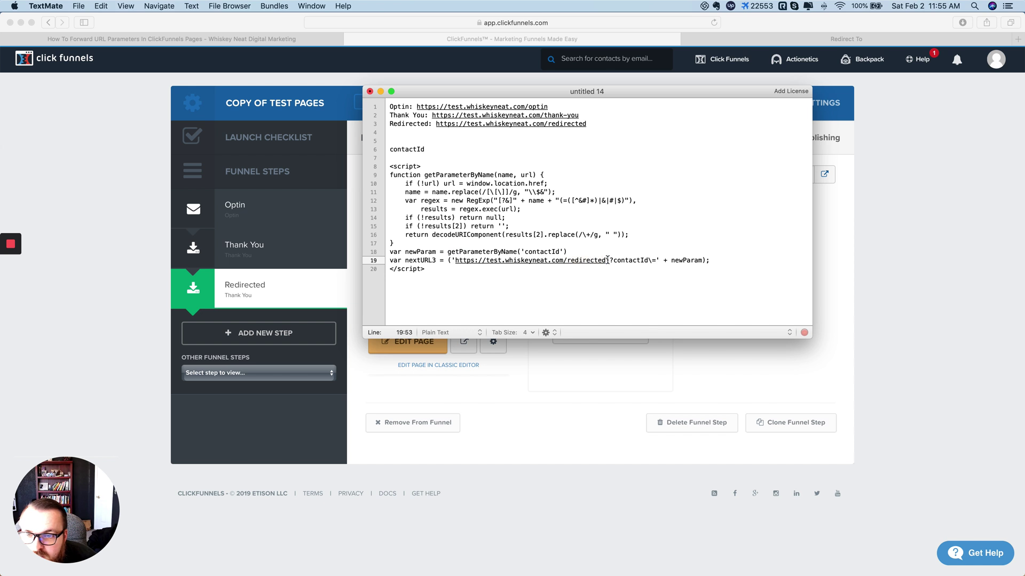
pyautogui.click(614, 260)
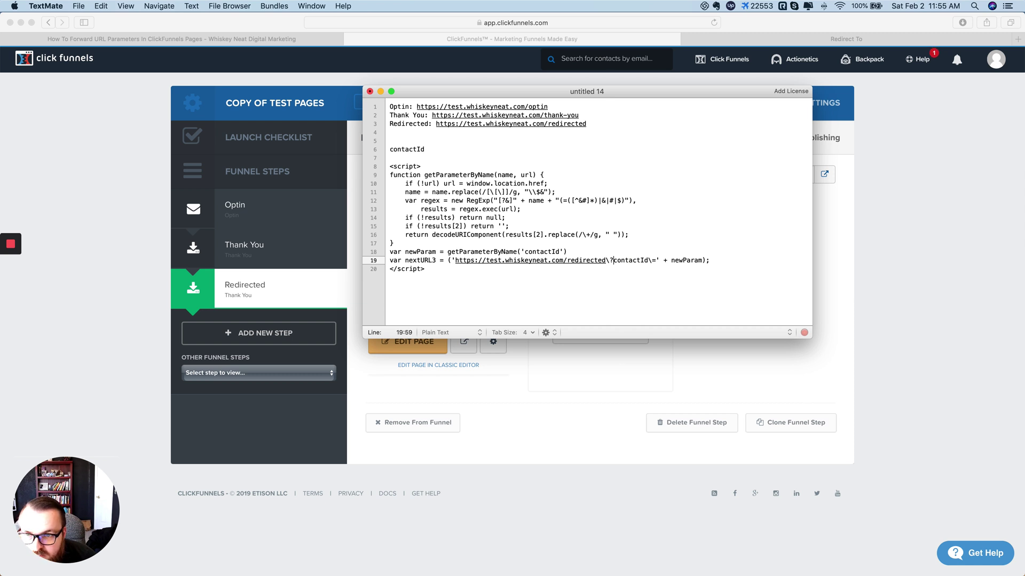
pyautogui.write('\\')
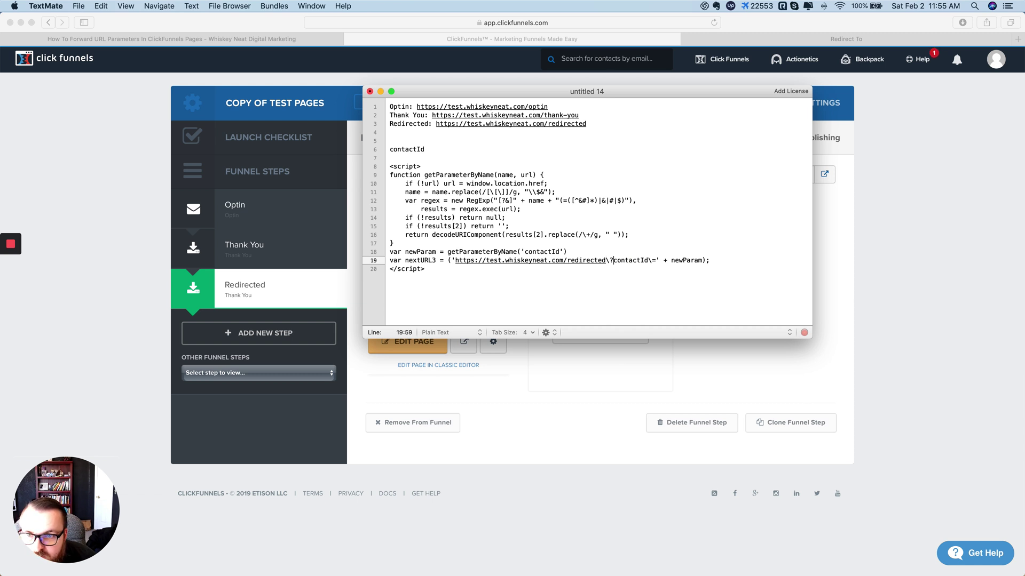
pyautogui.click(607, 261)
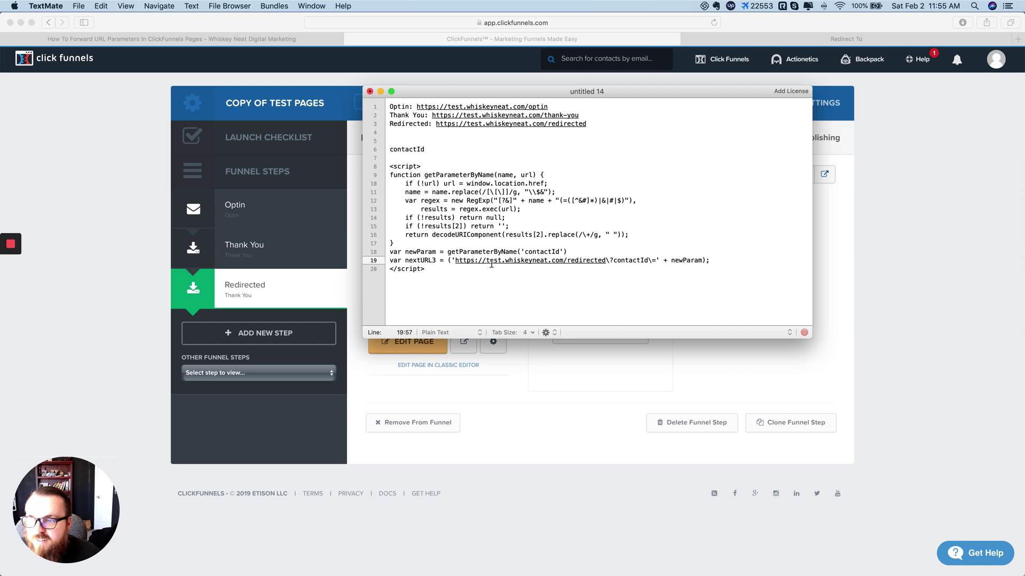
# Step: Copy script lines 8–20 and bring the browser back in front
pyautogui.click(462, 235)
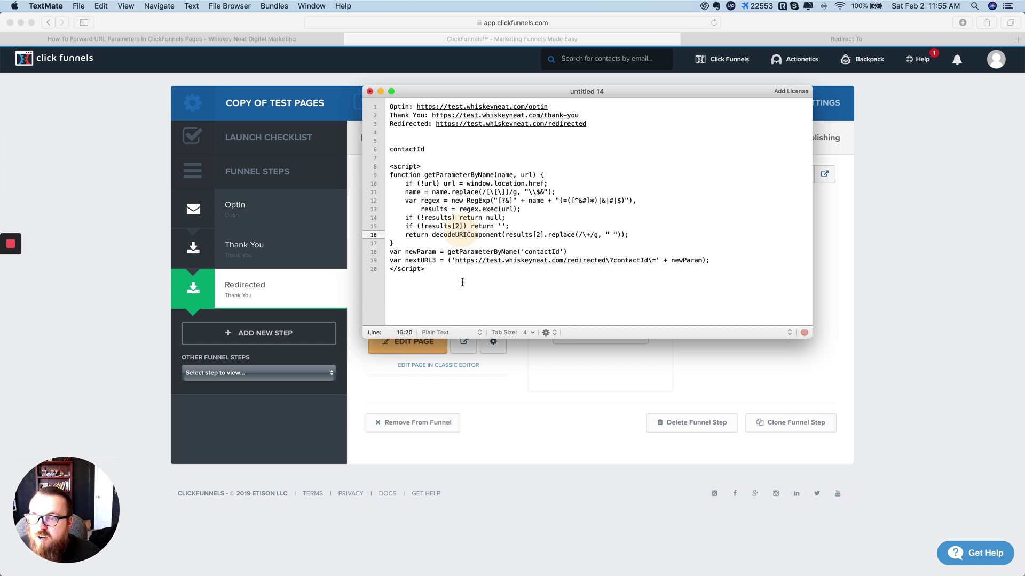
pyautogui.moveTo(427, 270); pyautogui.dragTo(391, 167)
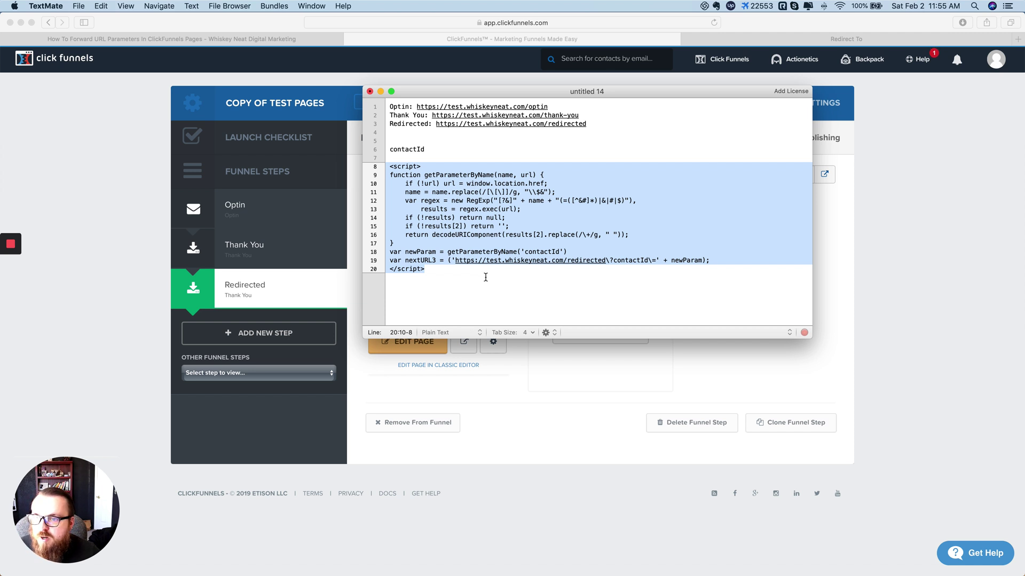
pyautogui.press('super+c')
pyautogui.click(901, 230)
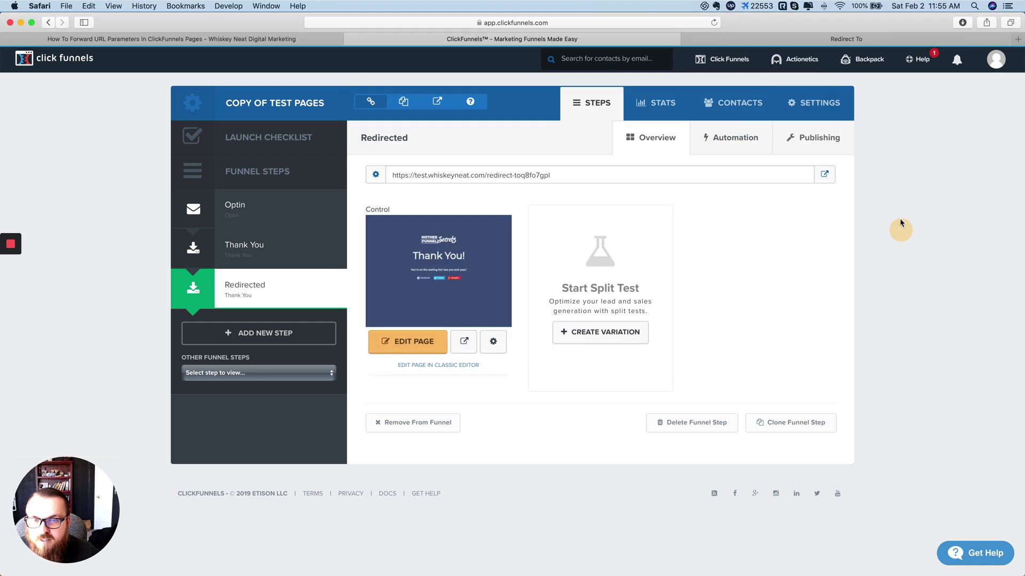
# Step: Reload the Redirect To test tab, check its URL, then return to the ClickFunnels editor
pyautogui.click(791, 36)
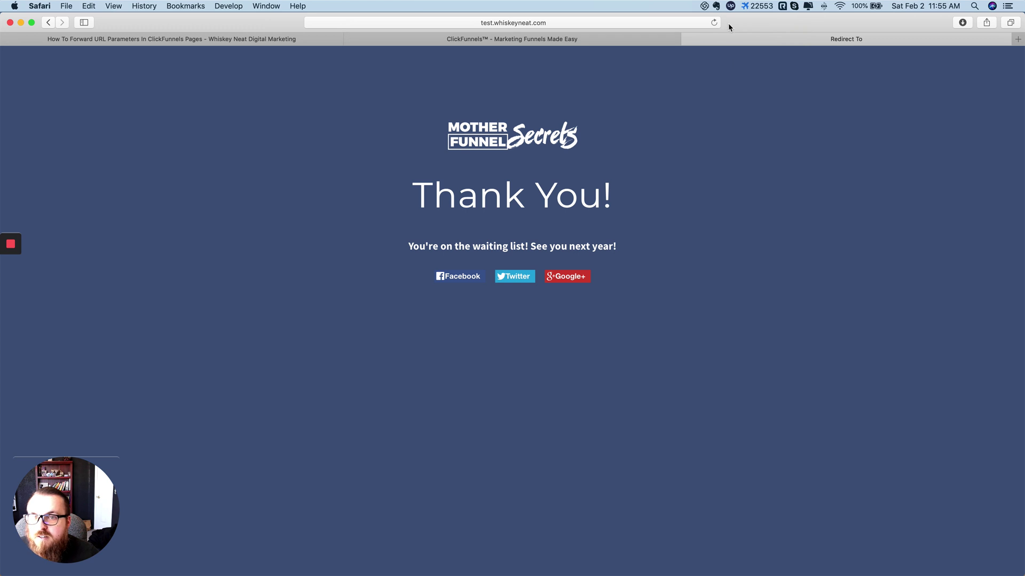
pyautogui.click(48, 22)
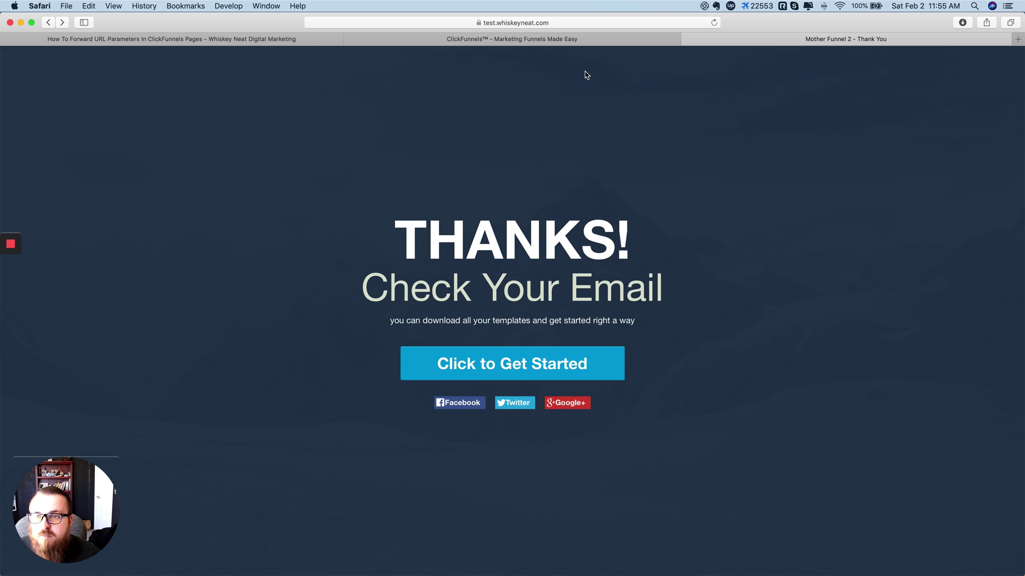
pyautogui.click(528, 22)
pyautogui.click(841, 275)
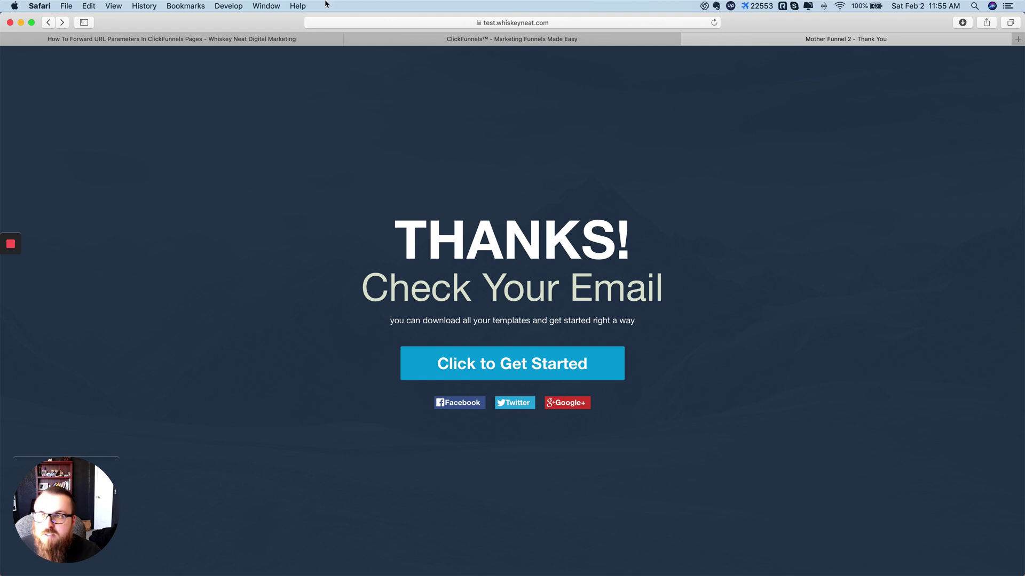
pyautogui.click(184, 40)
pyautogui.click(480, 39)
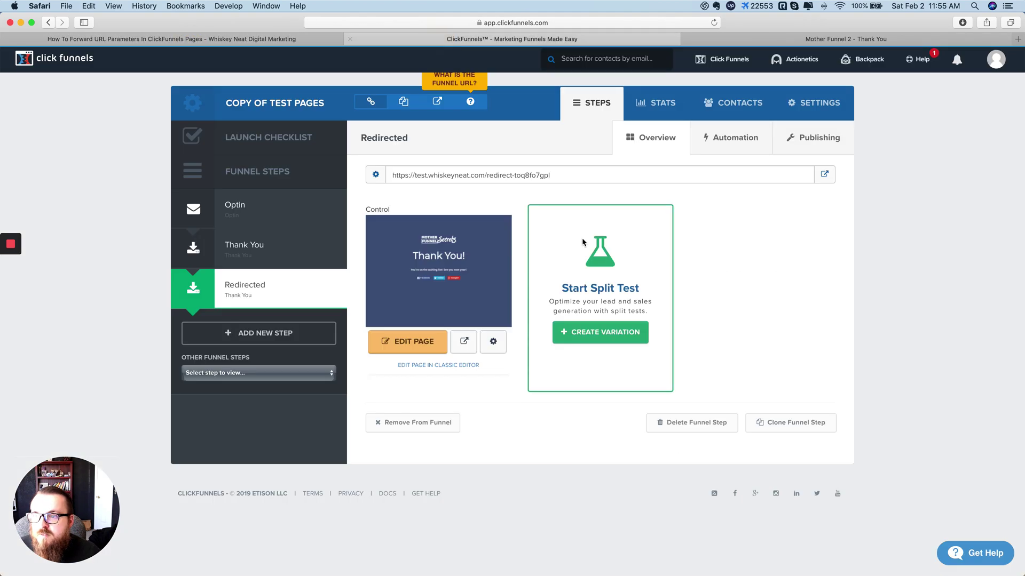
# Step: Open the Thank You page in the editor and copy the TextMate script, lines 8–20
pyautogui.click(247, 247)
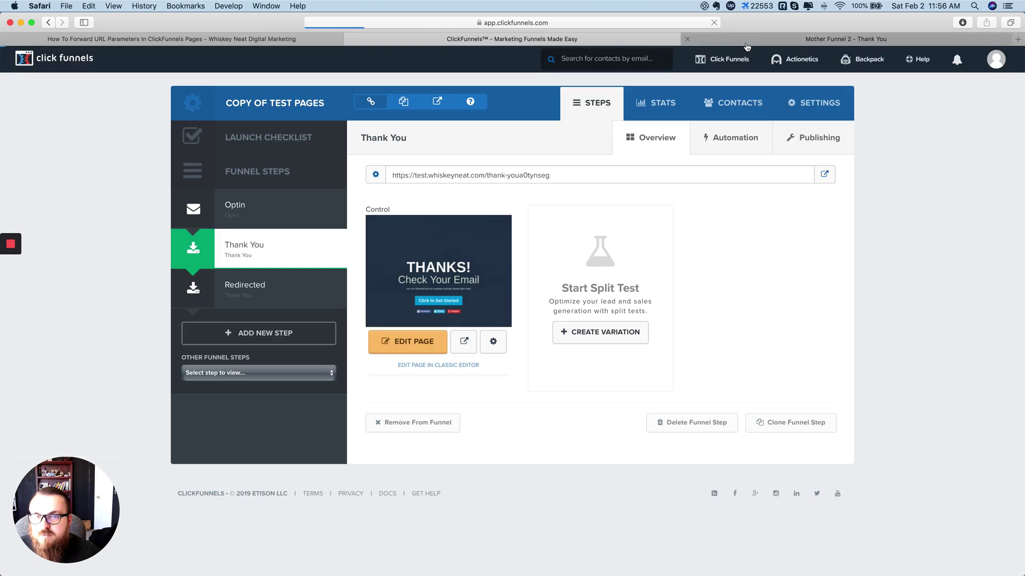
pyautogui.click(428, 345)
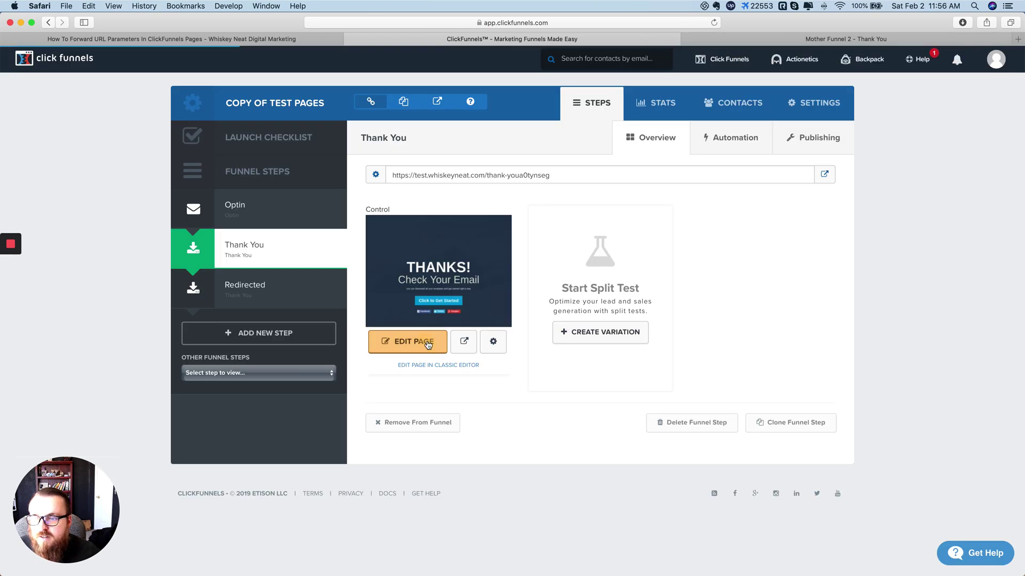
pyautogui.press('super+Tab')
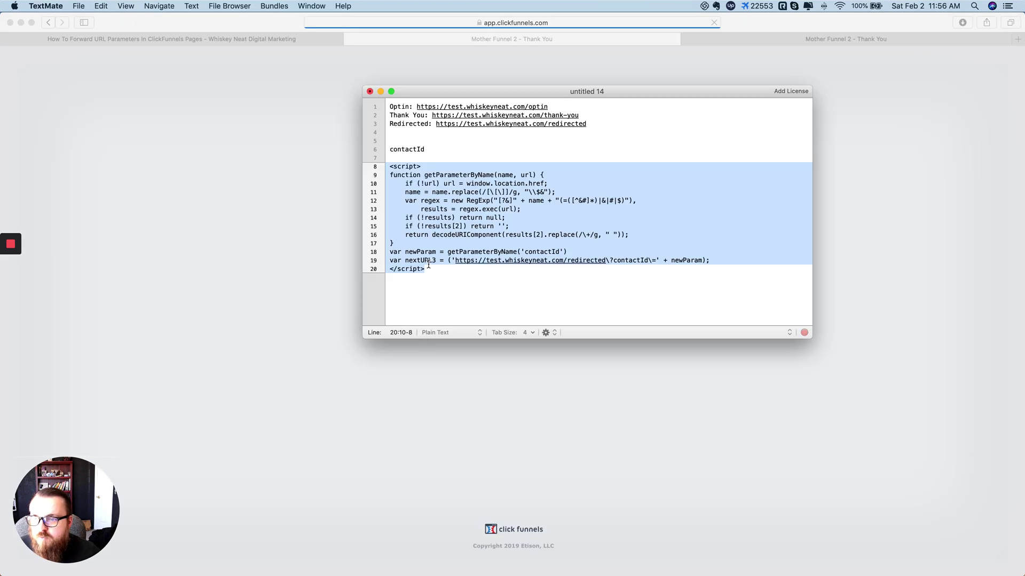
pyautogui.click(428, 260)
pyautogui.moveTo(428, 273); pyautogui.dragTo(387, 166)
pyautogui.press('super+c')
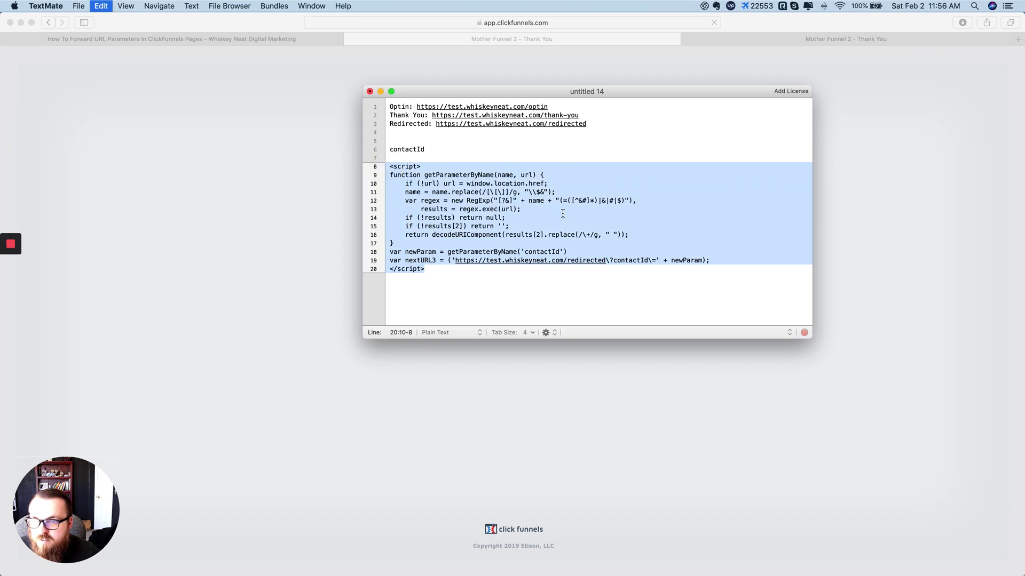
pyautogui.press('super+Tab')
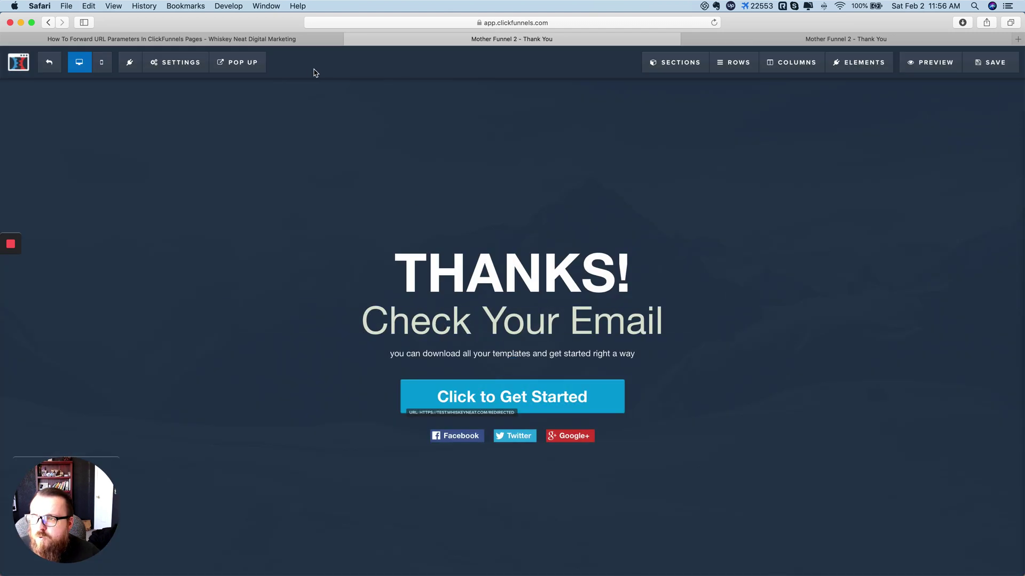
# Step: Paste the contactId redirect script into the Thank You page's Tracking Code Header Code
pyautogui.click(178, 63)
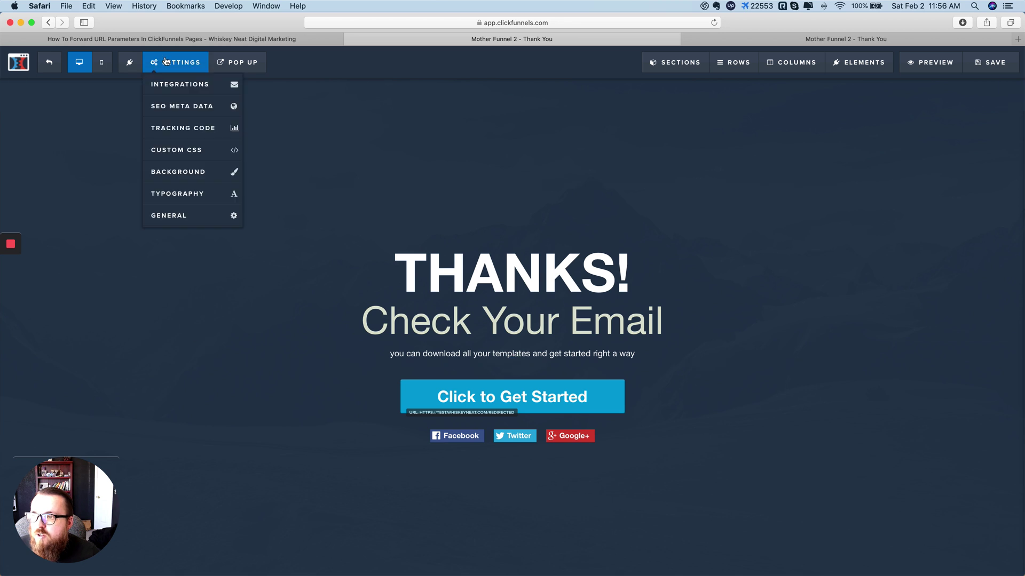
pyautogui.click(187, 129)
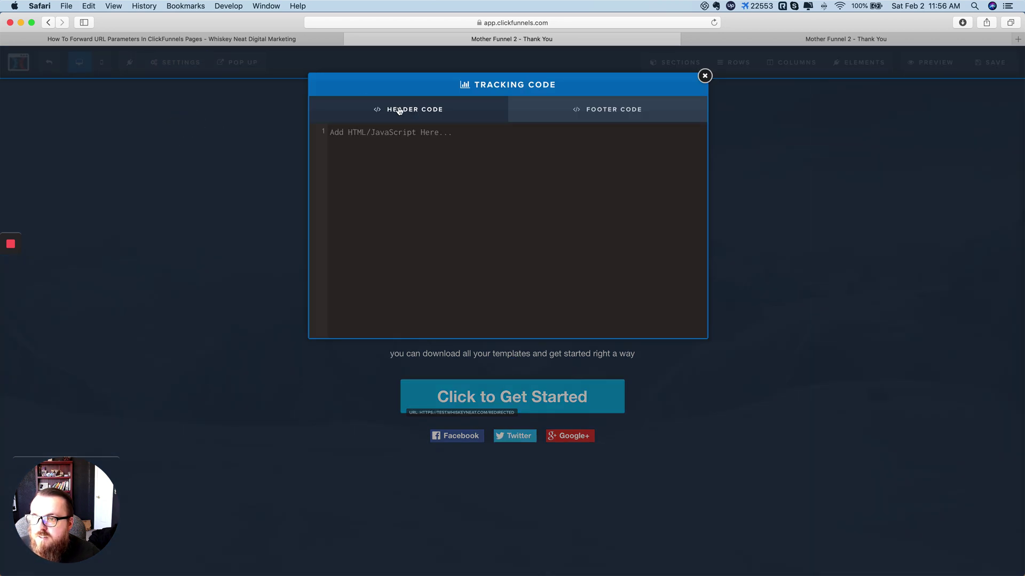
pyautogui.click(391, 141)
pyautogui.press('super+v')
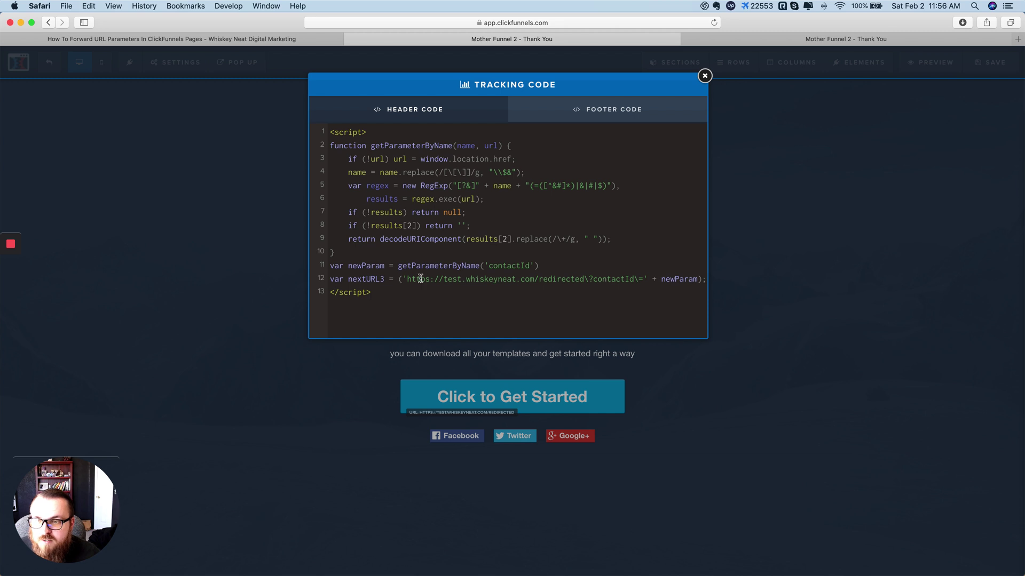
pyautogui.click(705, 76)
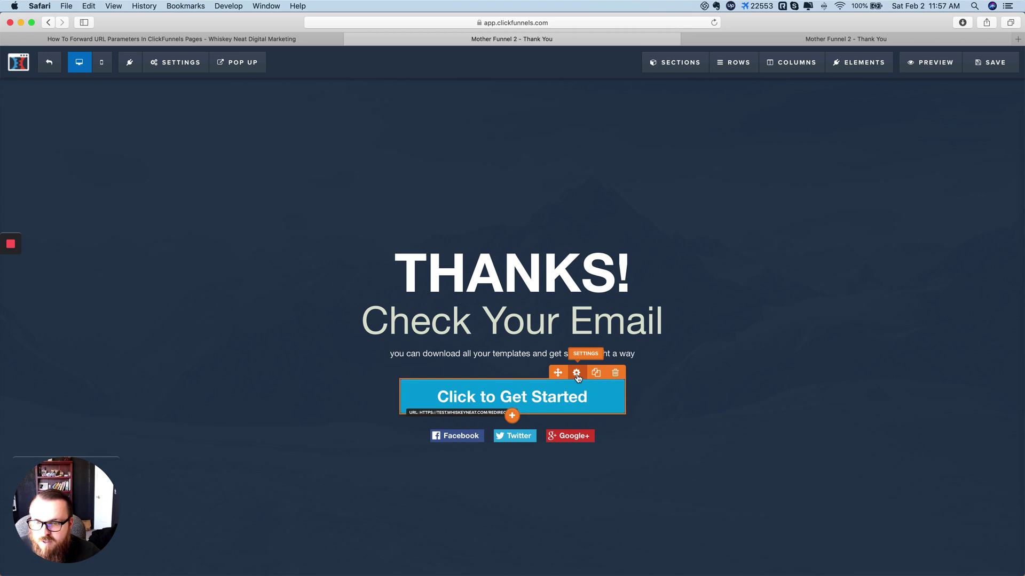
# Step: Hide the original Click to Get Started button on the Thank You page
pyautogui.click(576, 372)
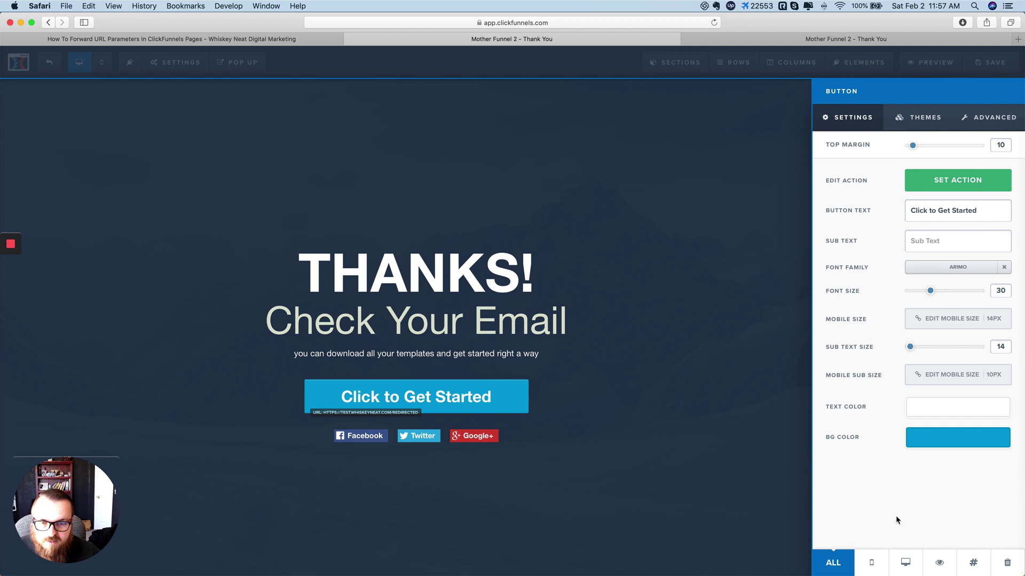
pyautogui.click(939, 563)
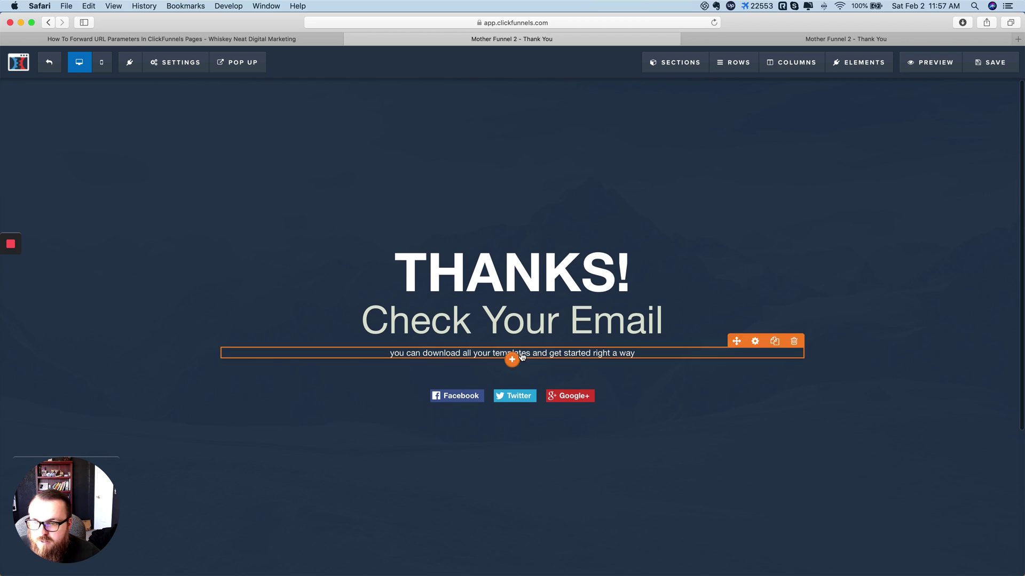
pyautogui.click(512, 361)
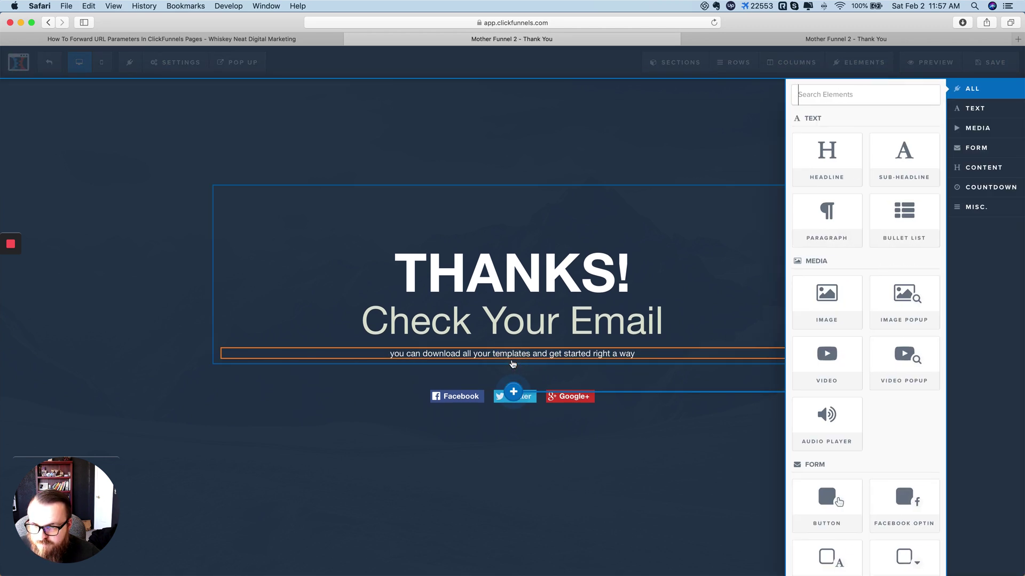
pyautogui.click(627, 434)
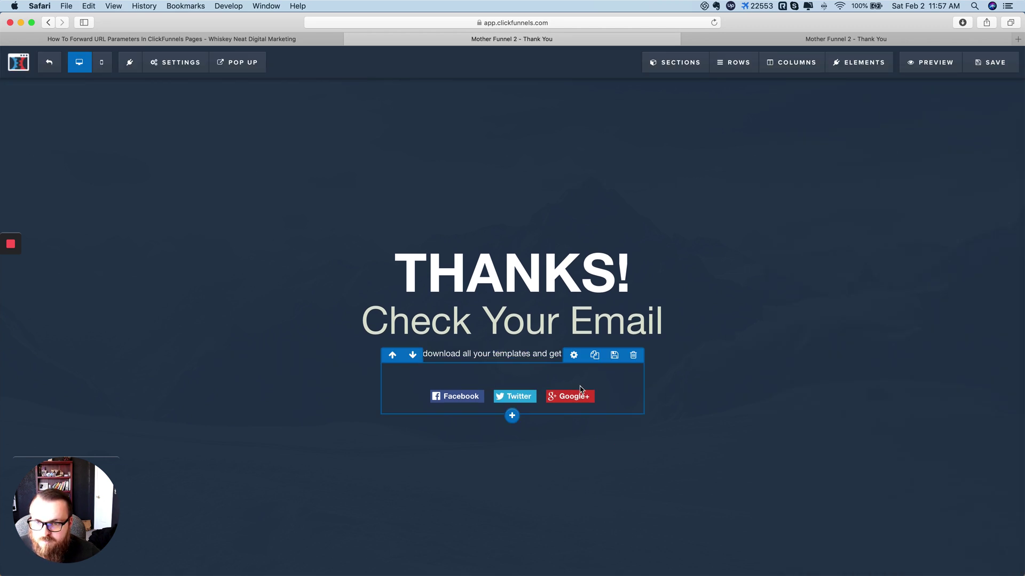
# Step: Add a Custom JS/HTML element above the social buttons and open its code editor
pyautogui.click(512, 405)
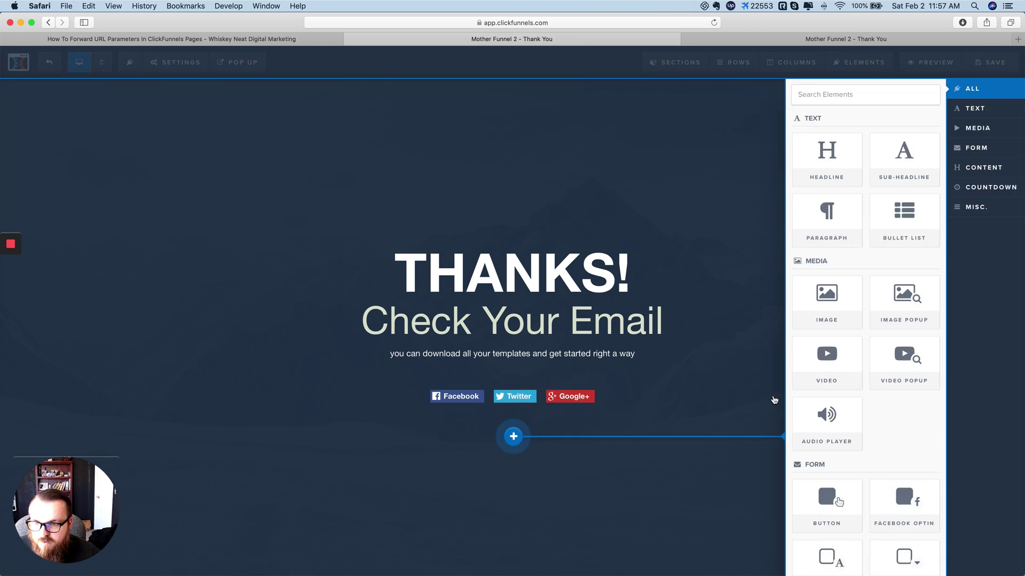
pyautogui.scroll(-3, 841, 356)
pyautogui.scroll(-15, 842, 356)
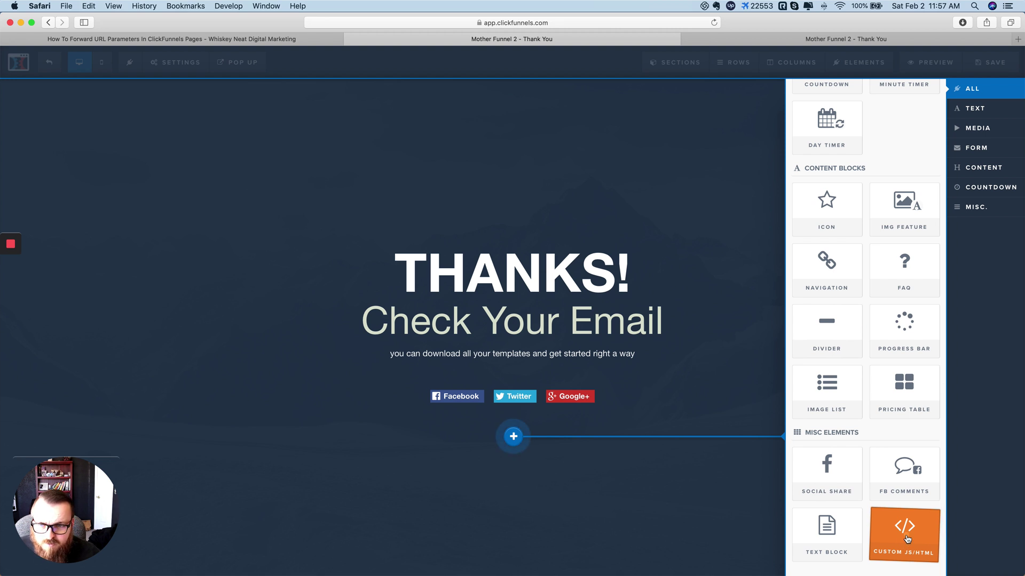
pyautogui.click(905, 538)
pyautogui.moveTo(545, 409); pyautogui.dragTo(553, 393)
pyautogui.moveTo(521, 410)
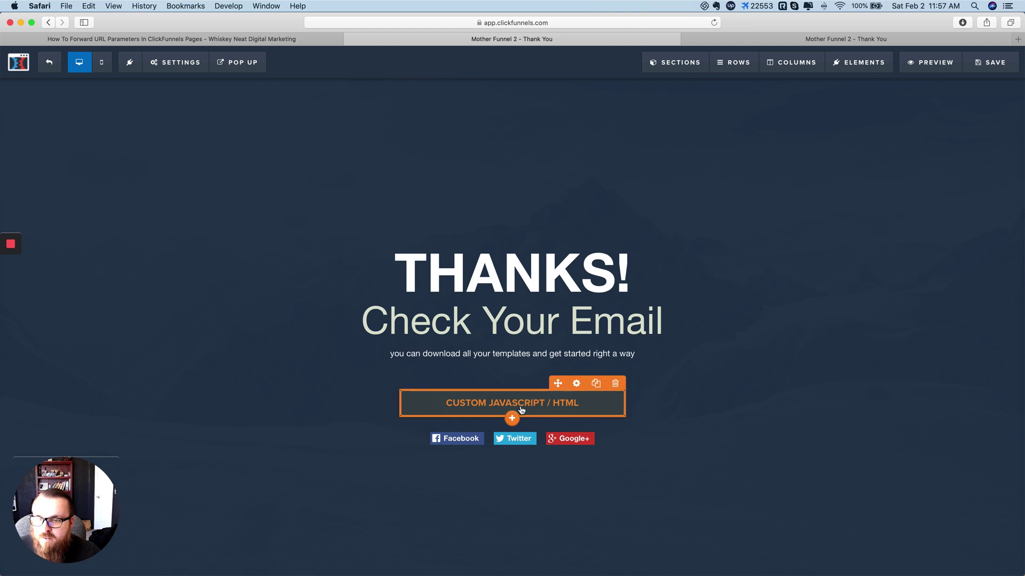
pyautogui.click(525, 406)
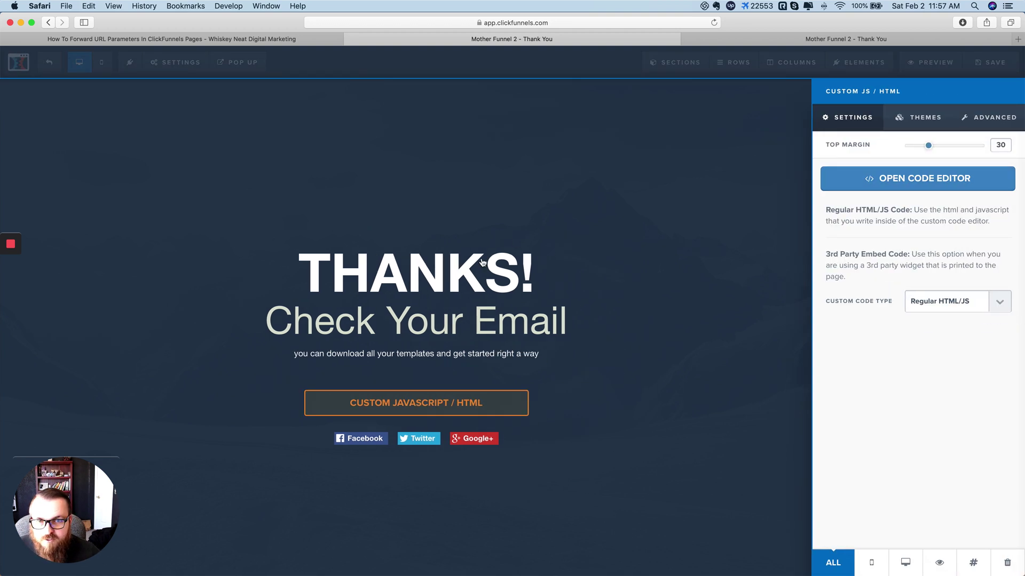
pyautogui.click(916, 184)
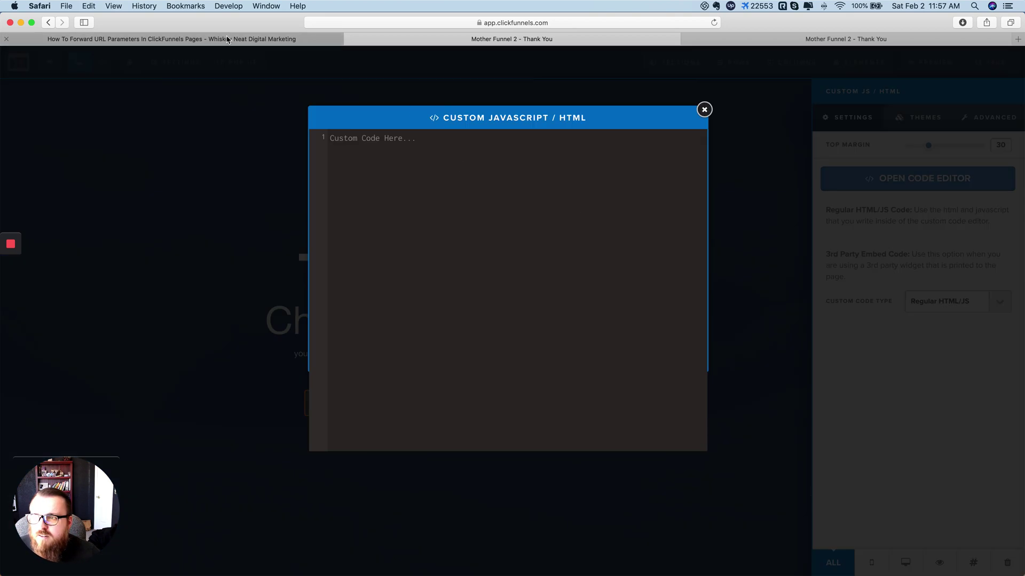
# Step: Select the Button Code snippet in the Whiskey Neat blog article
pyautogui.click(320, 39)
pyautogui.scroll(-2, 377, 373)
pyautogui.doubleClick(342, 371)
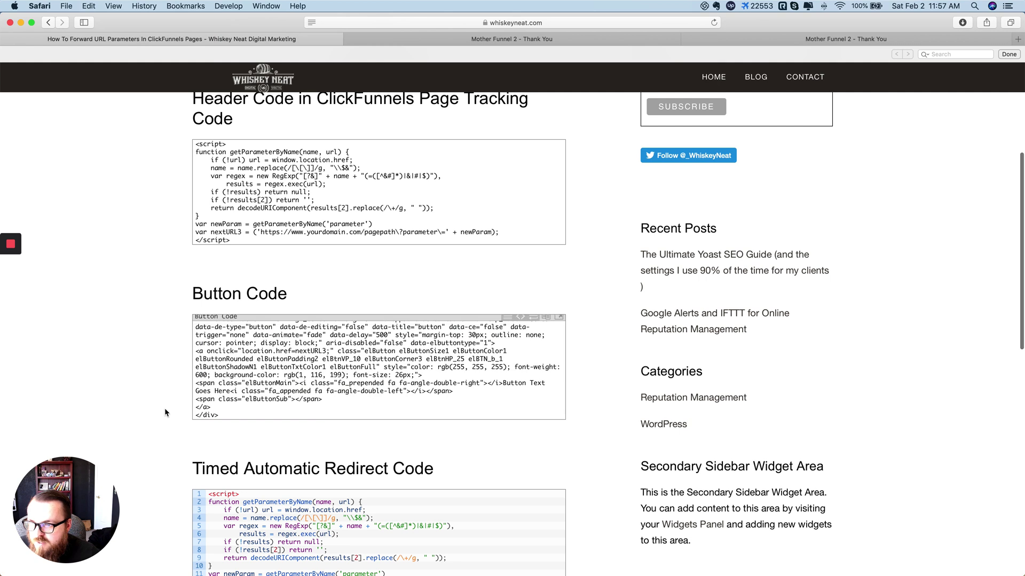
pyautogui.moveTo(230, 415); pyautogui.dragTo(193, 319)
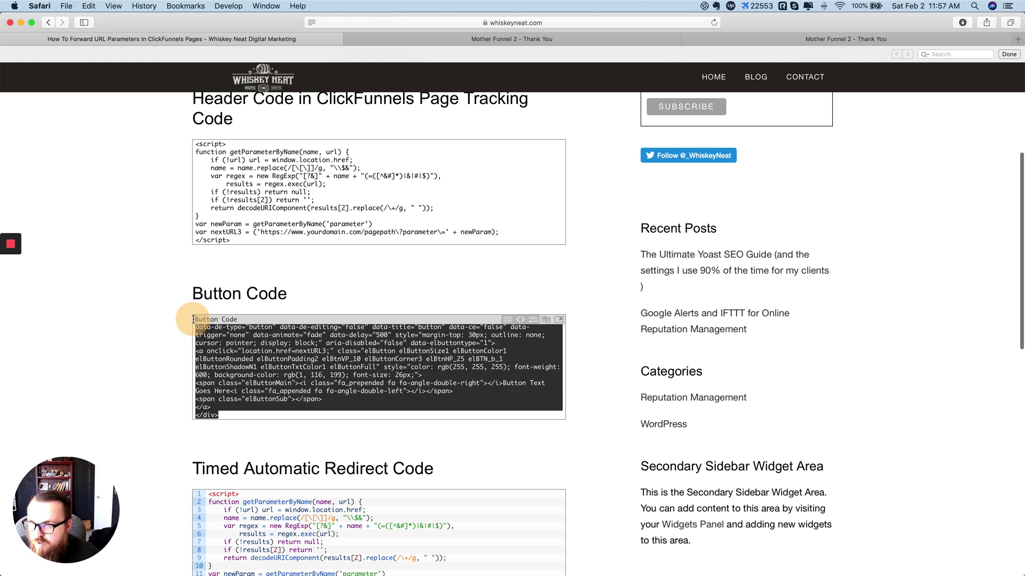
pyautogui.click(407, 362)
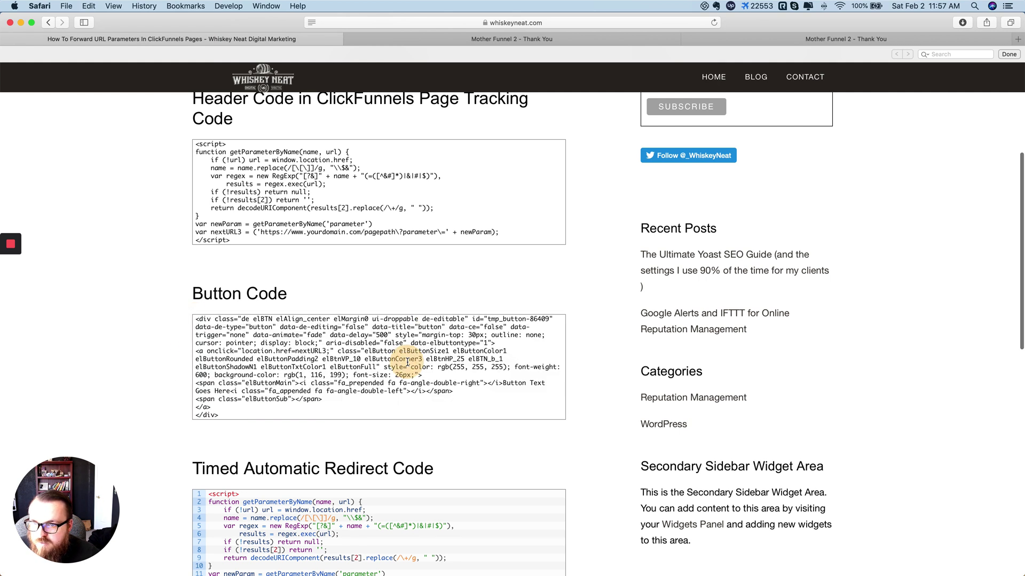
pyautogui.tripleClick(260, 356)
pyautogui.press('super+a')
pyautogui.press('super+c')
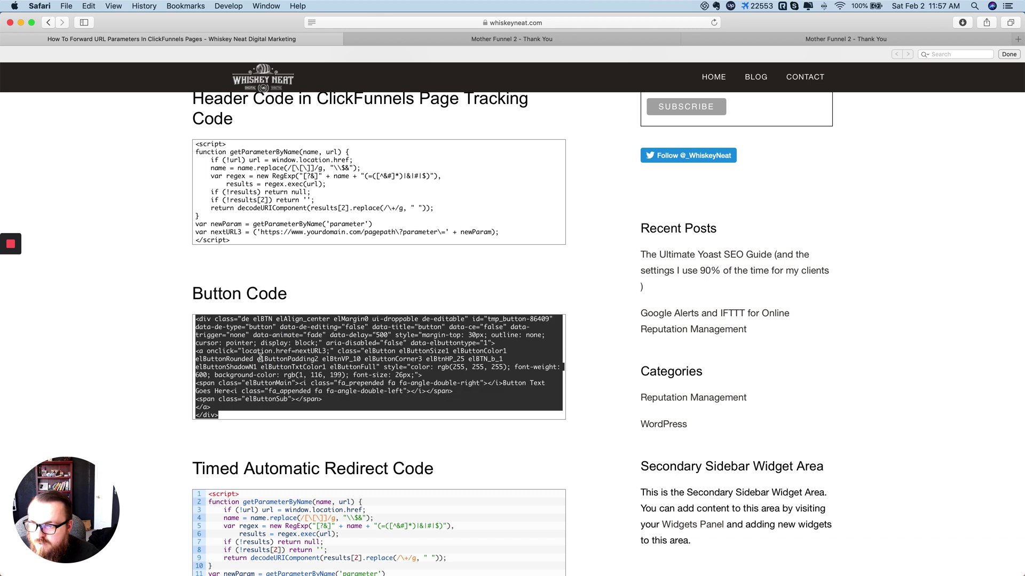
pyautogui.moveTo(221, 317)
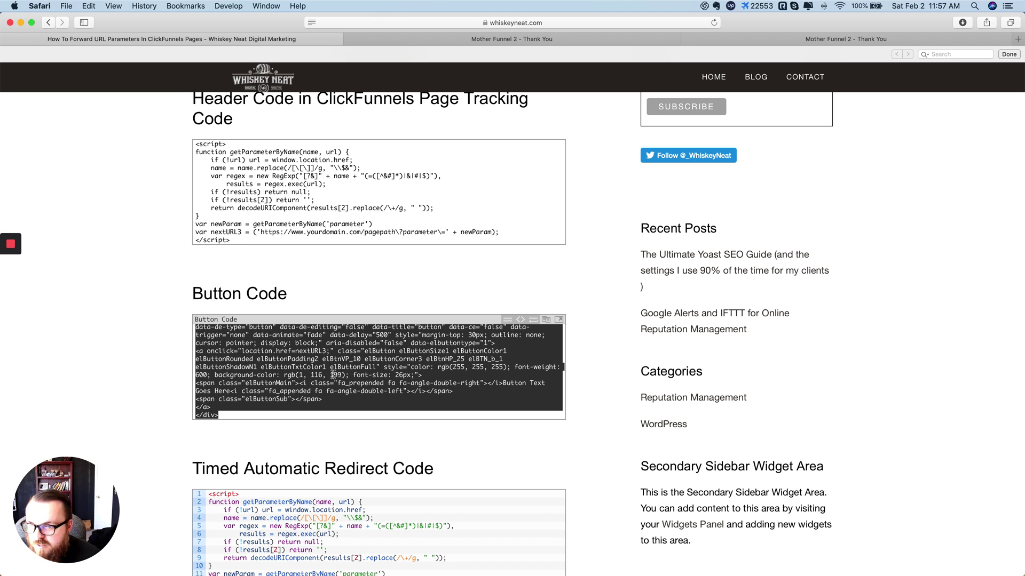
# Step: Paste the button code into the custom JS/HTML element's editor
pyautogui.click(511, 42)
pyautogui.click(492, 244)
pyautogui.press('super+v')
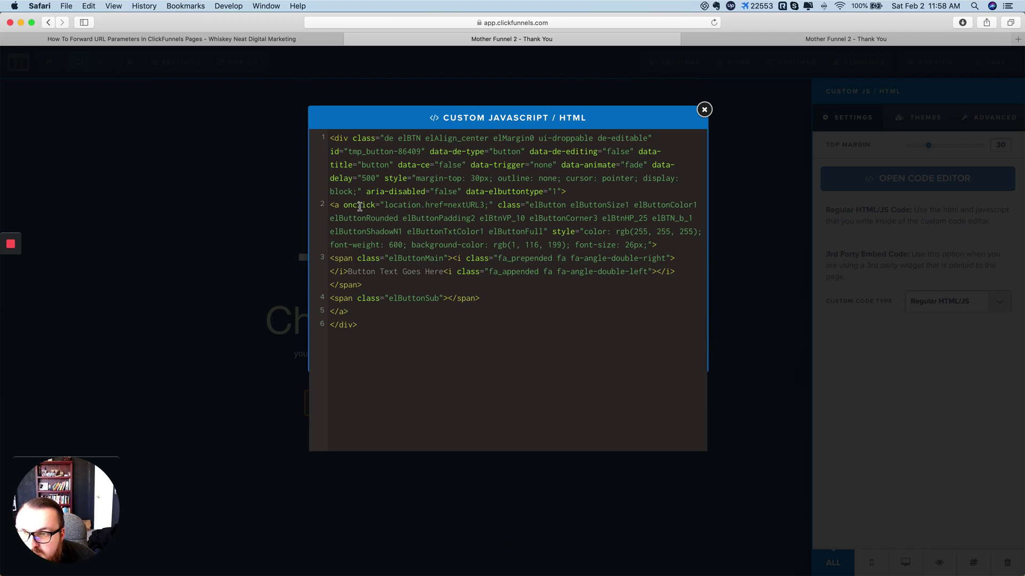
# Step: Inspect the live Thank You page's Click to Get Started button HTML, then return to ClickFunnels
pyautogui.click(848, 42)
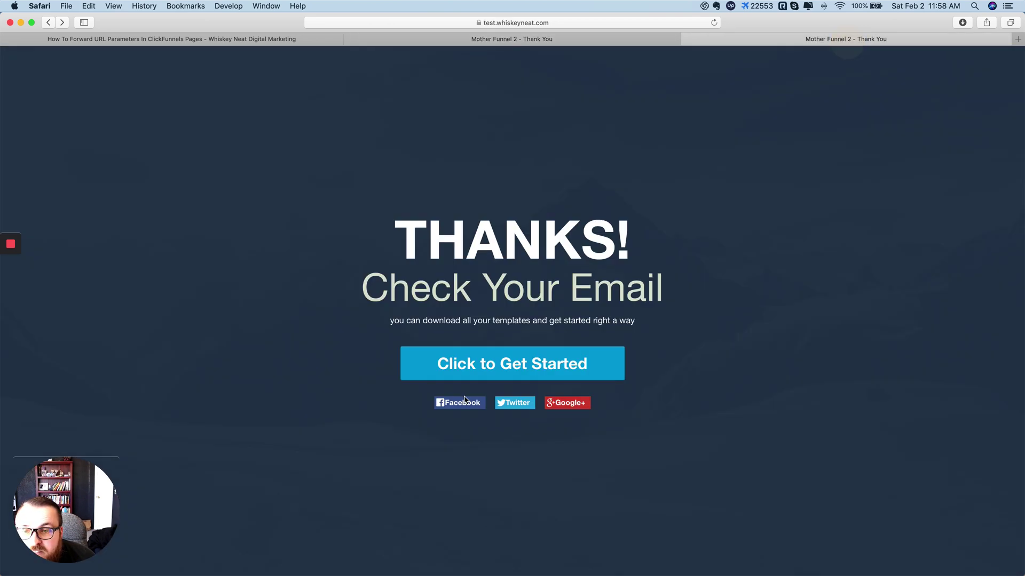
pyautogui.rightClick(496, 362)
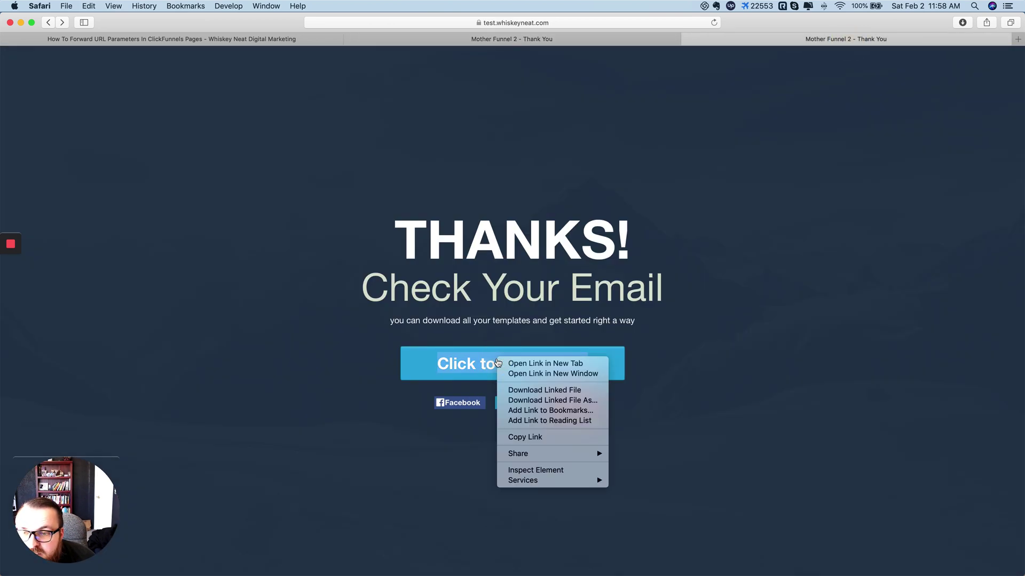
pyautogui.click(544, 470)
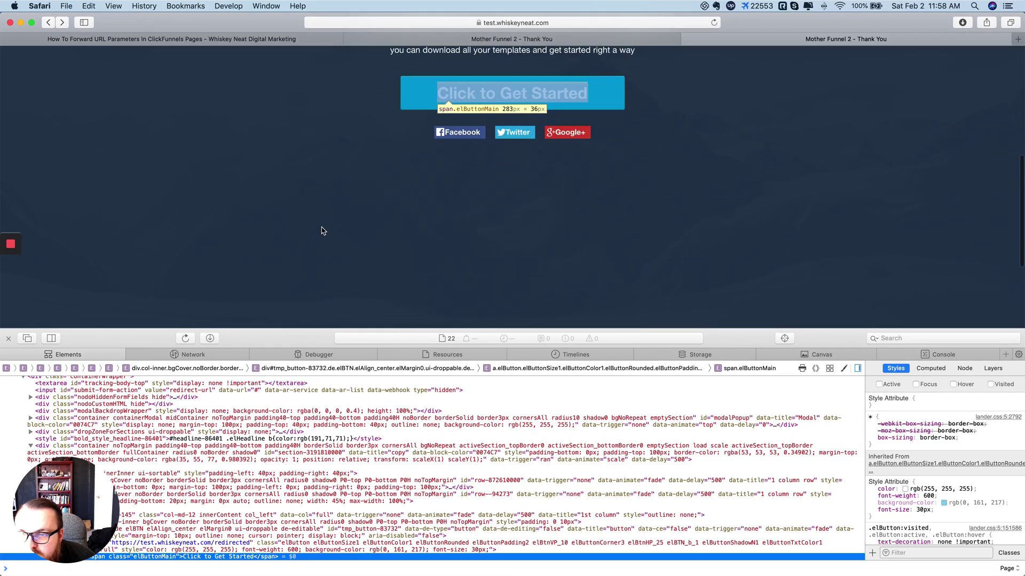
pyautogui.scroll(-10, 257, 453)
pyautogui.scroll(5, 257, 454)
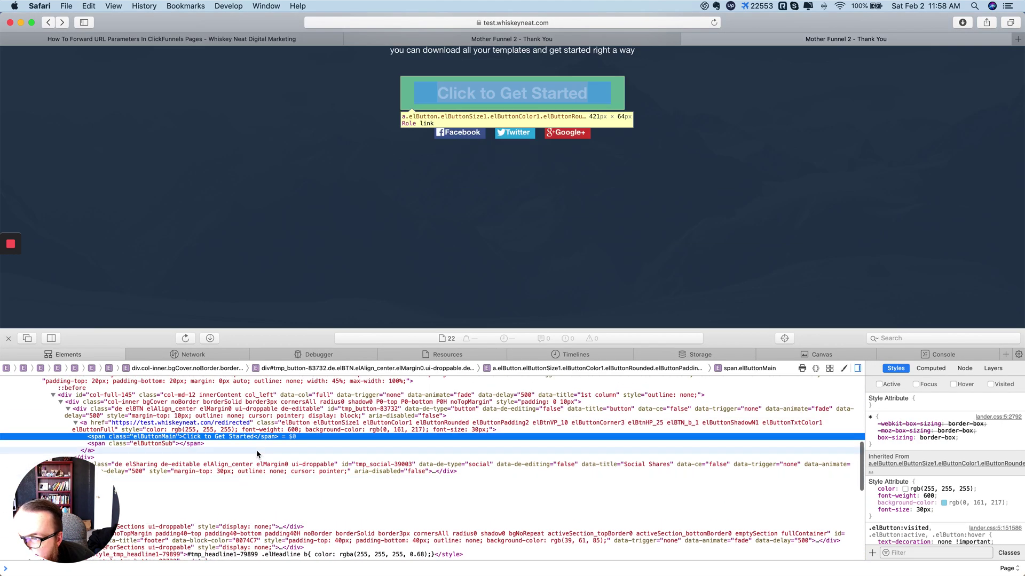
pyautogui.click(104, 413)
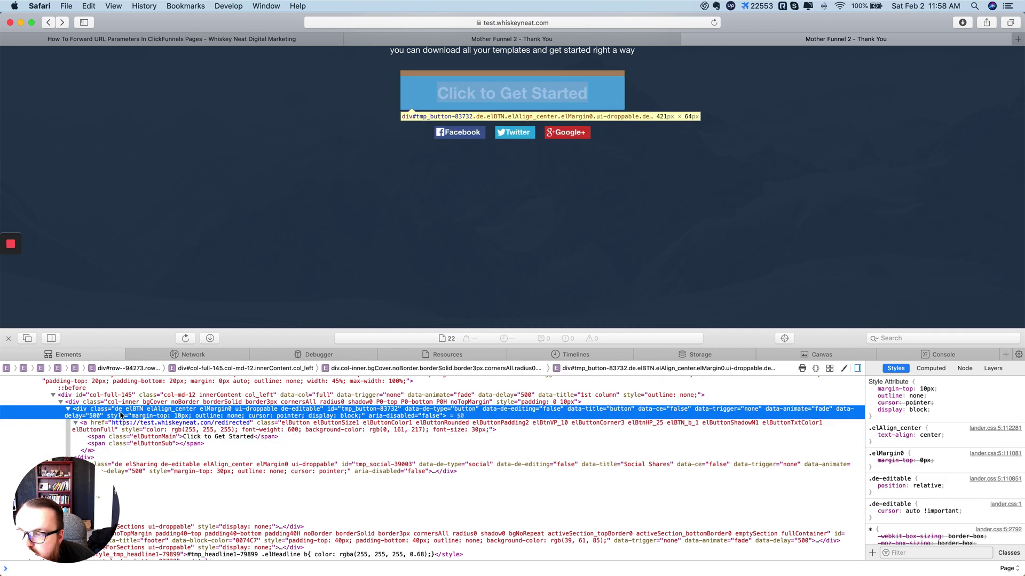
pyautogui.scroll(1, 464, 237)
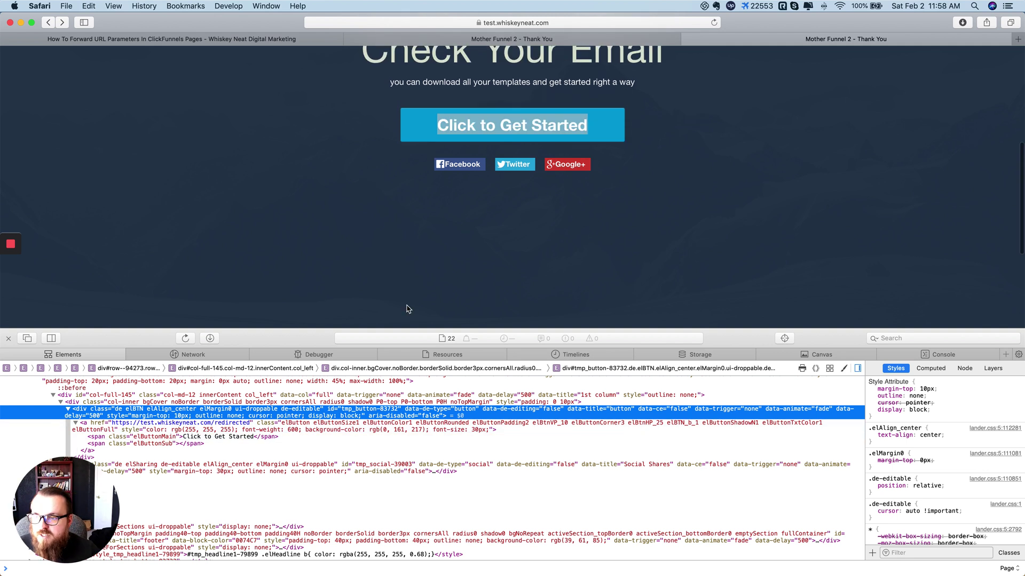
pyautogui.click(8, 339)
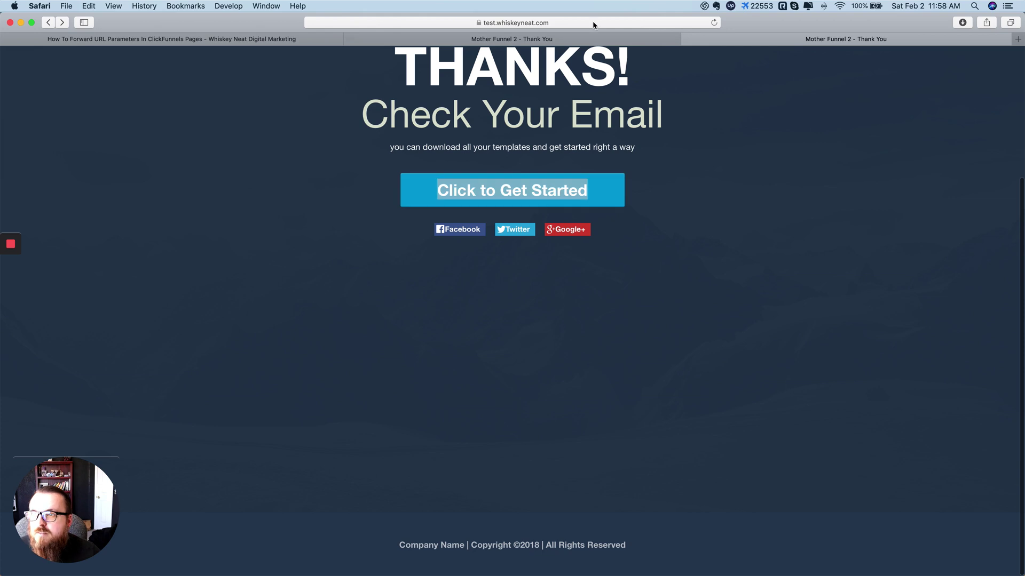
pyautogui.click(581, 41)
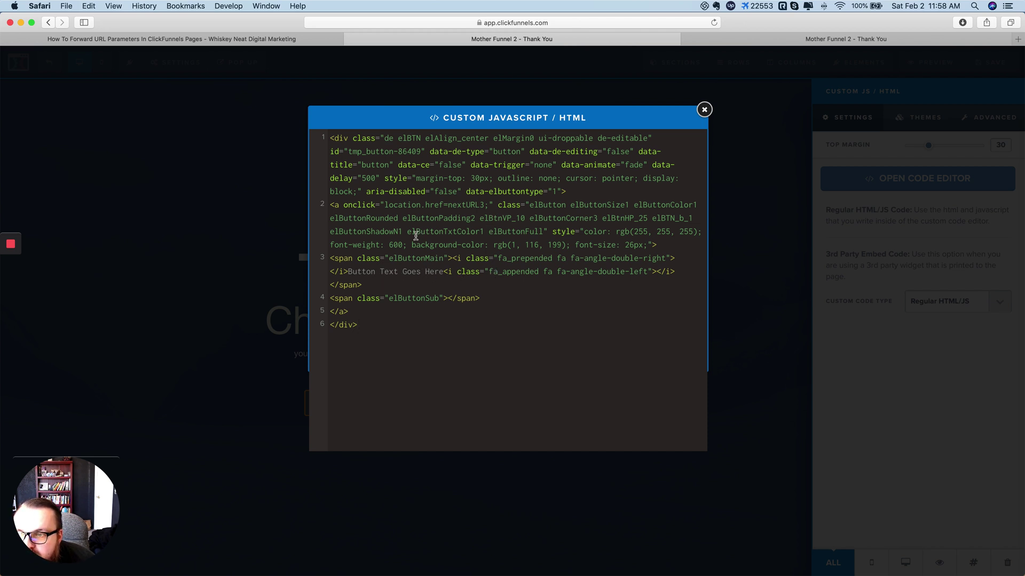
# Step: Select the onclick redirect to nextURL3 on line 2 of the button code
pyautogui.click(337, 207)
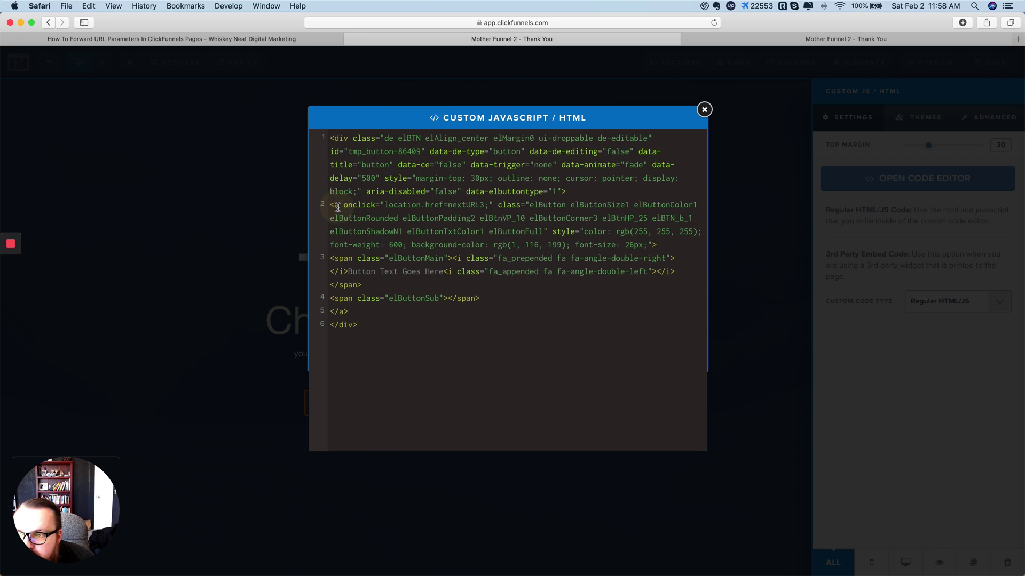
pyautogui.click(350, 206)
pyautogui.moveTo(345, 206); pyautogui.dragTo(492, 206)
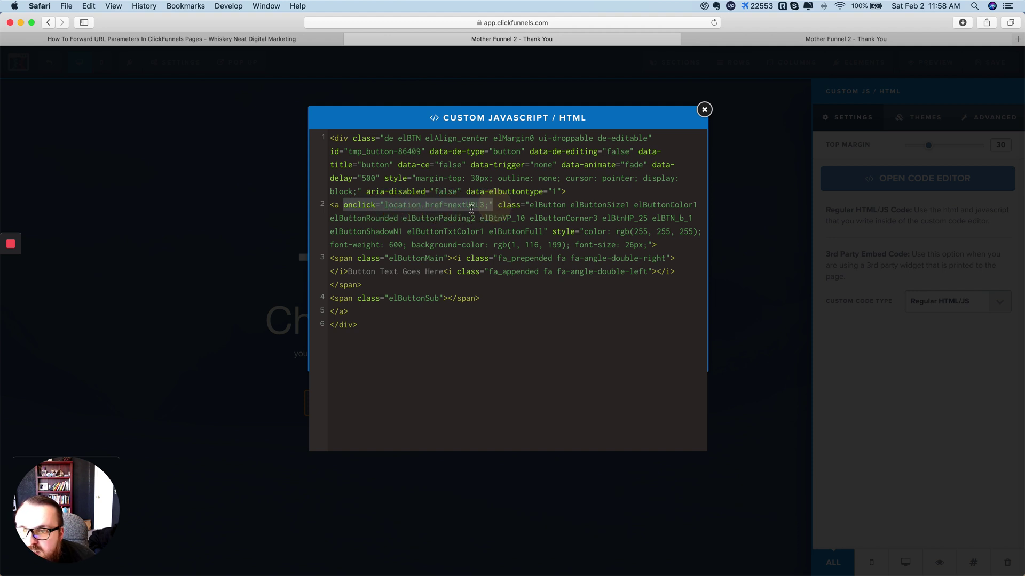
pyautogui.press('super+Tab')
pyautogui.press('Tab')
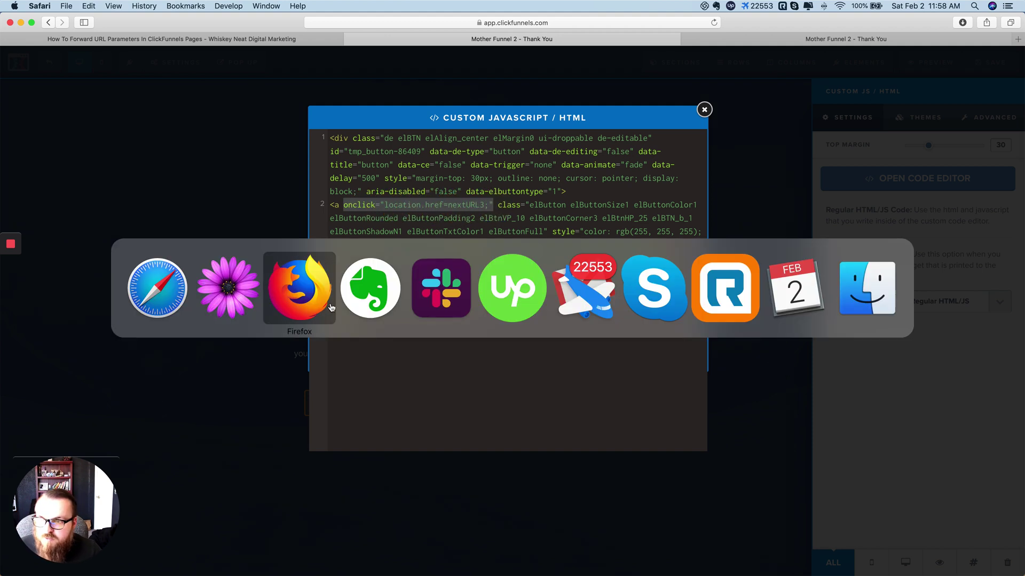
# Step: Check where nextURL3 is defined on line 19 of the TextMate redirect script, then return to Safari
pyautogui.press('super+shift+Tab')
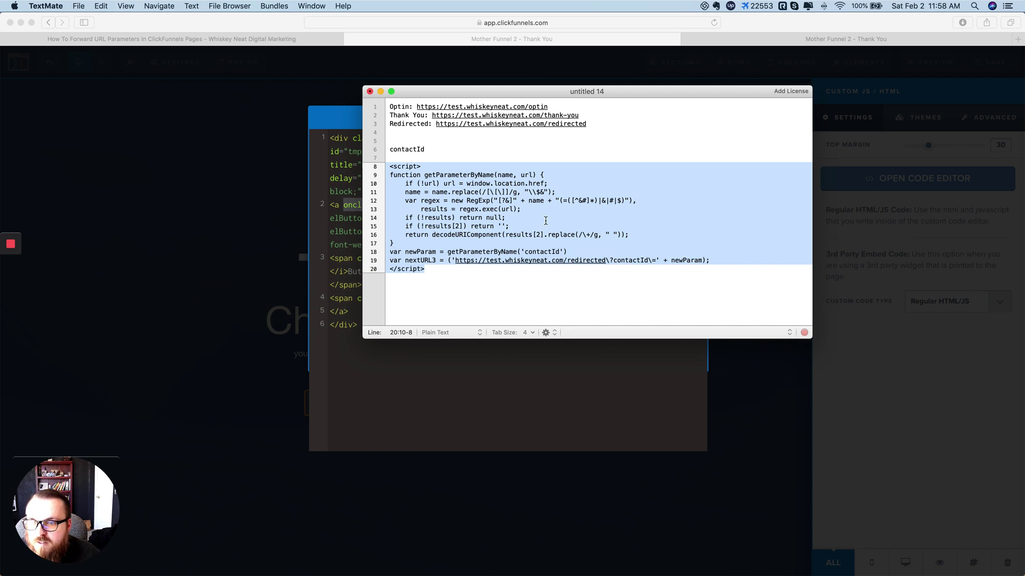
pyautogui.click(545, 220)
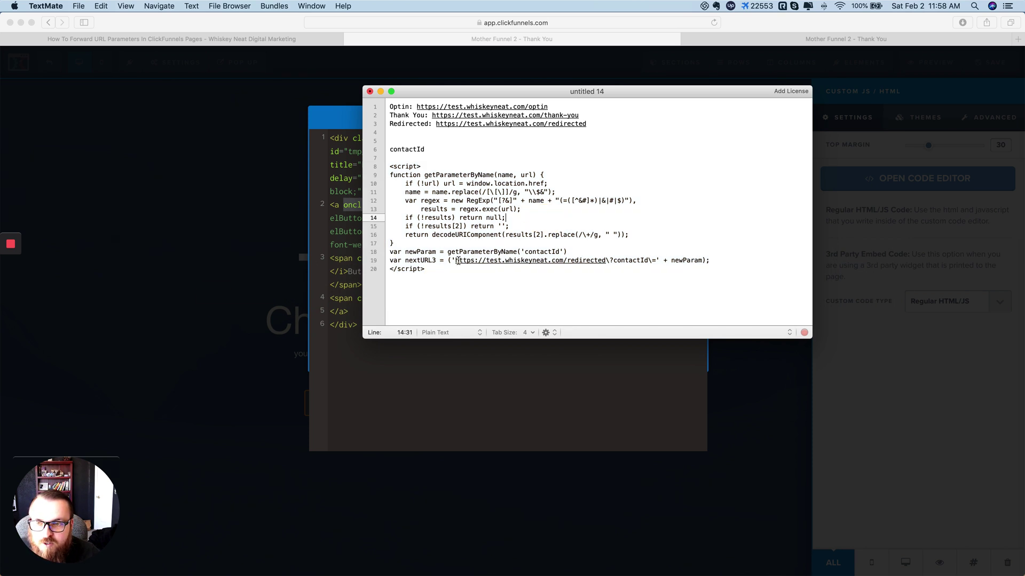
pyautogui.doubleClick(432, 261)
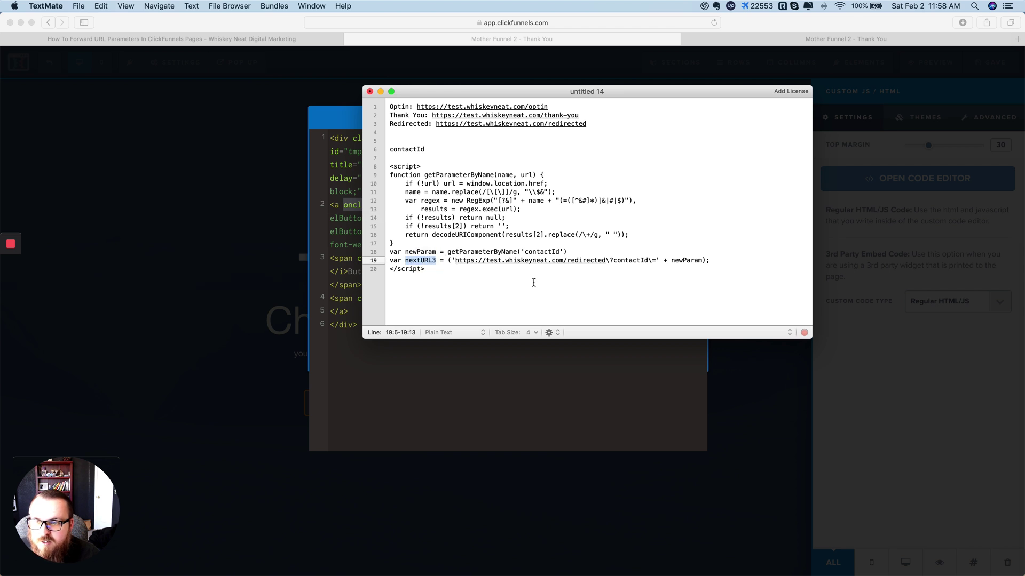
pyautogui.click(409, 387)
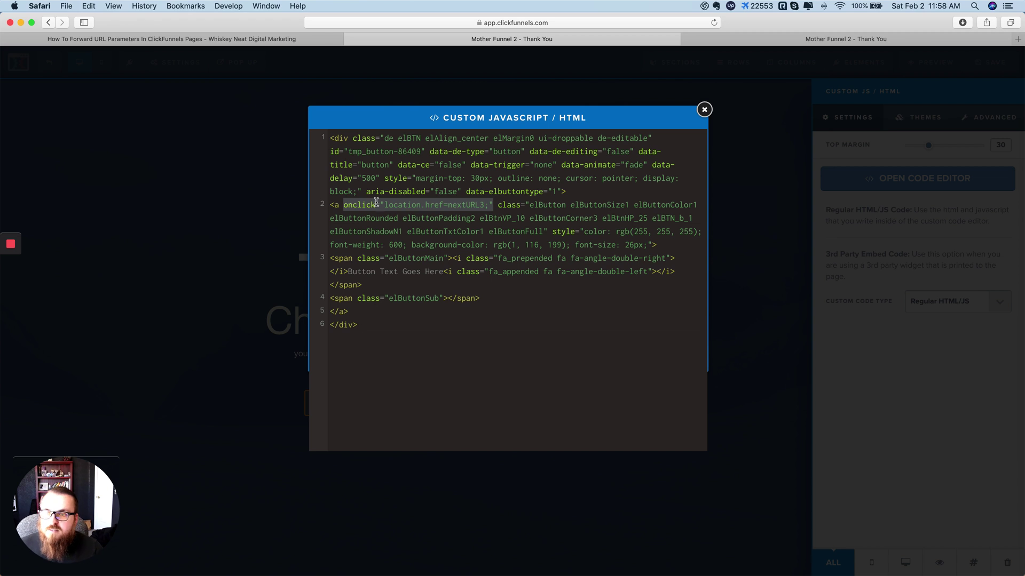
# Step: Review the onclick location redirect code on line 2 of the custom button
pyautogui.click(491, 269)
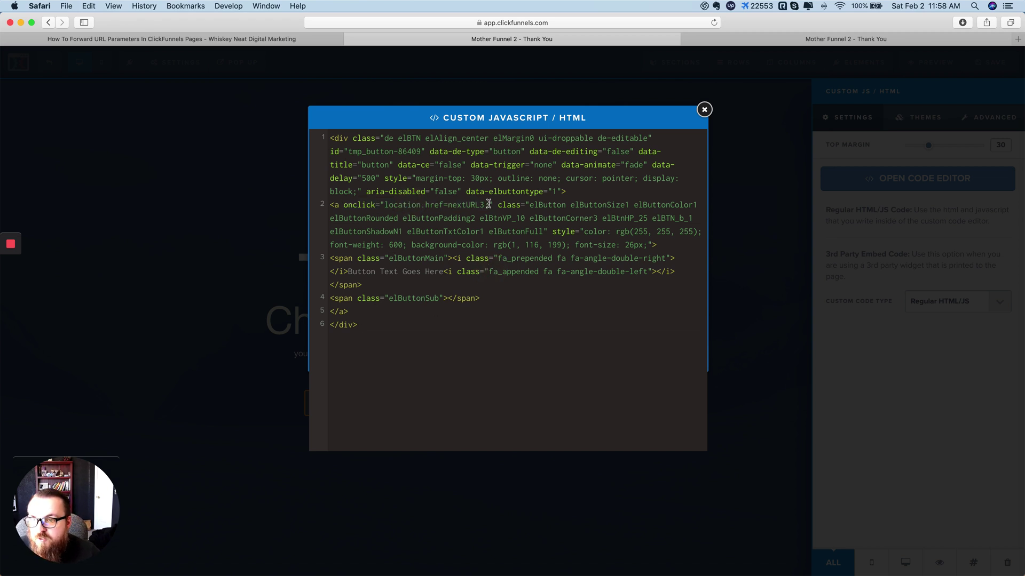
pyautogui.moveTo(489, 204); pyautogui.dragTo(392, 205)
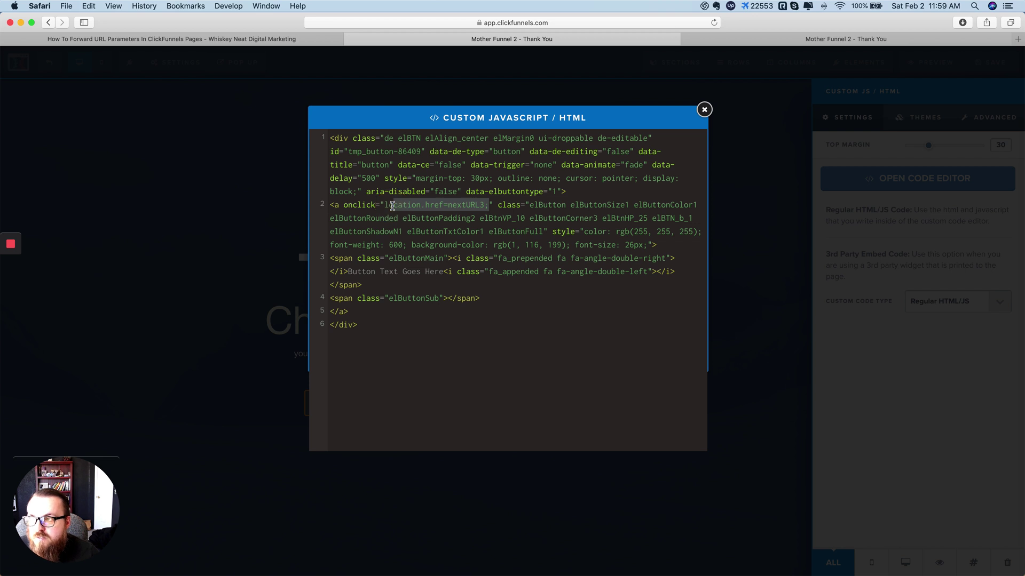
pyautogui.click(423, 204)
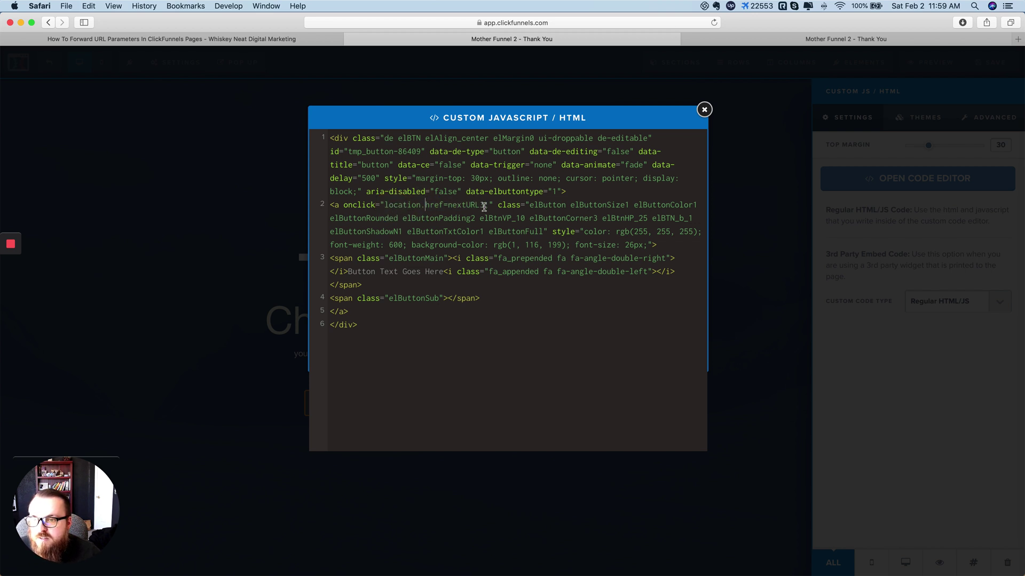
pyautogui.moveTo(484, 206); pyautogui.dragTo(343, 206)
pyautogui.click(383, 206)
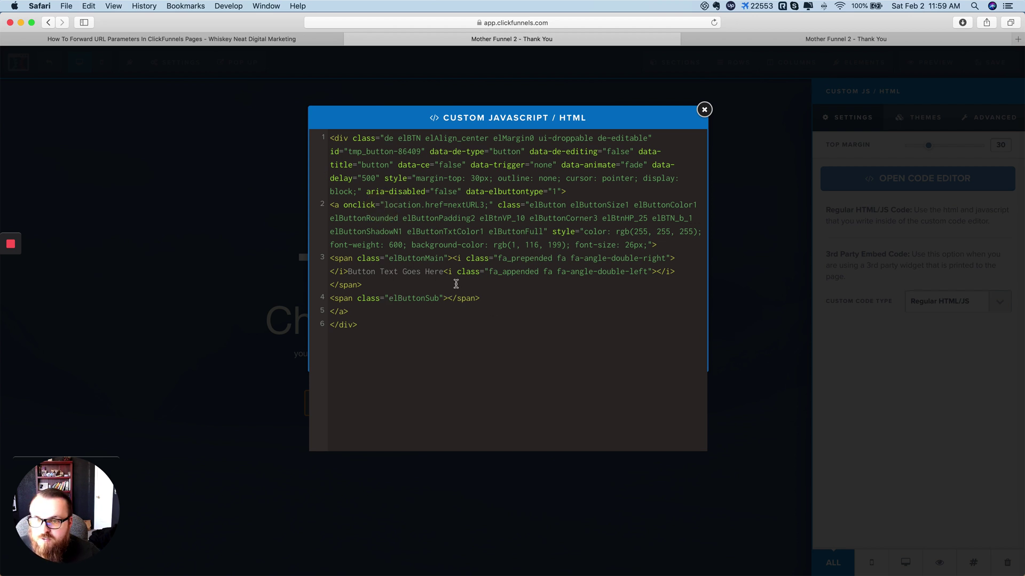
pyautogui.click(391, 324)
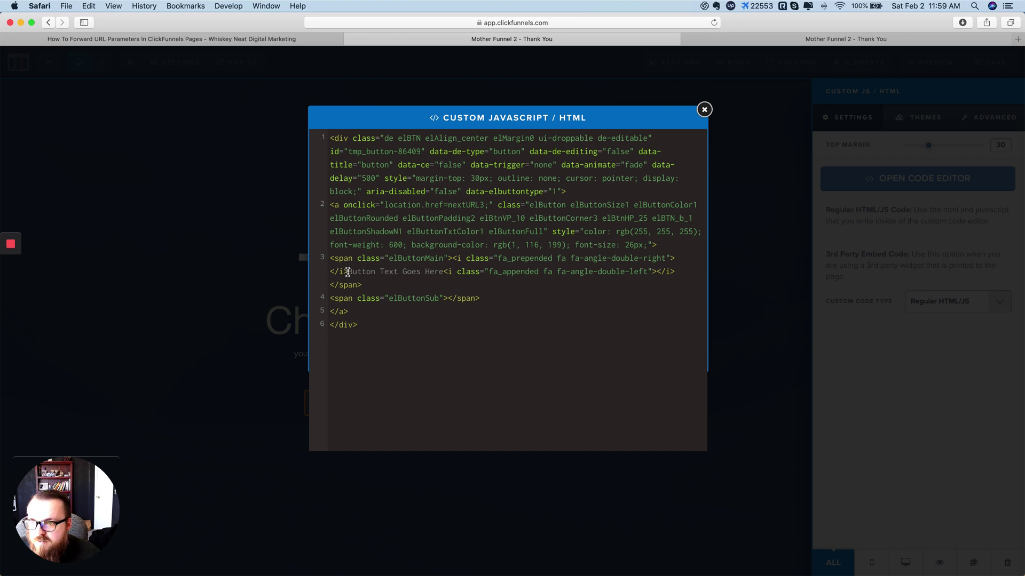
# Step: Replace 'Button Text Goes Here' with 'Click to Get Started' and close the code editor
pyautogui.moveTo(348, 271); pyautogui.dragTo(440, 277)
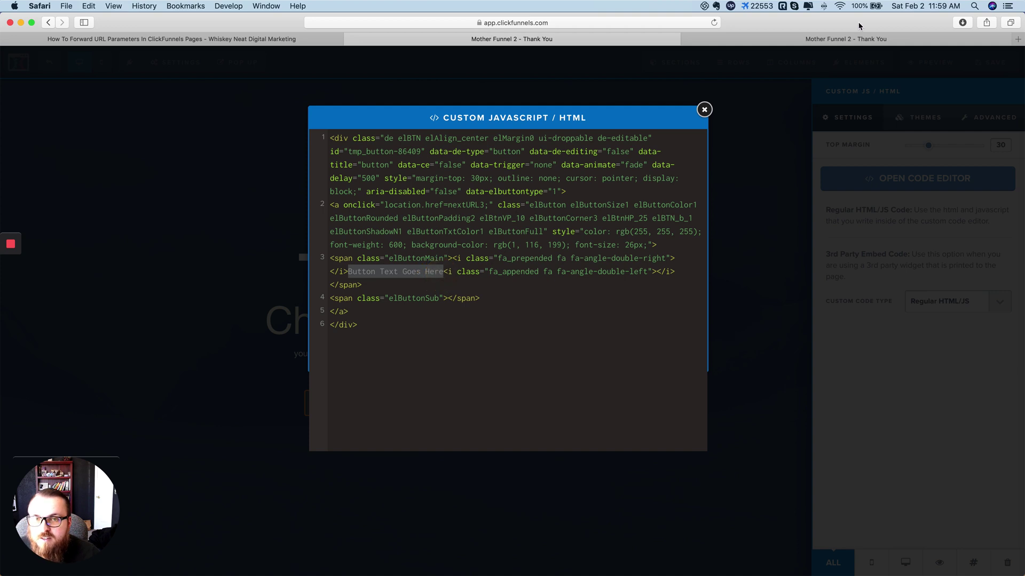
pyautogui.click(853, 39)
pyautogui.click(760, 192)
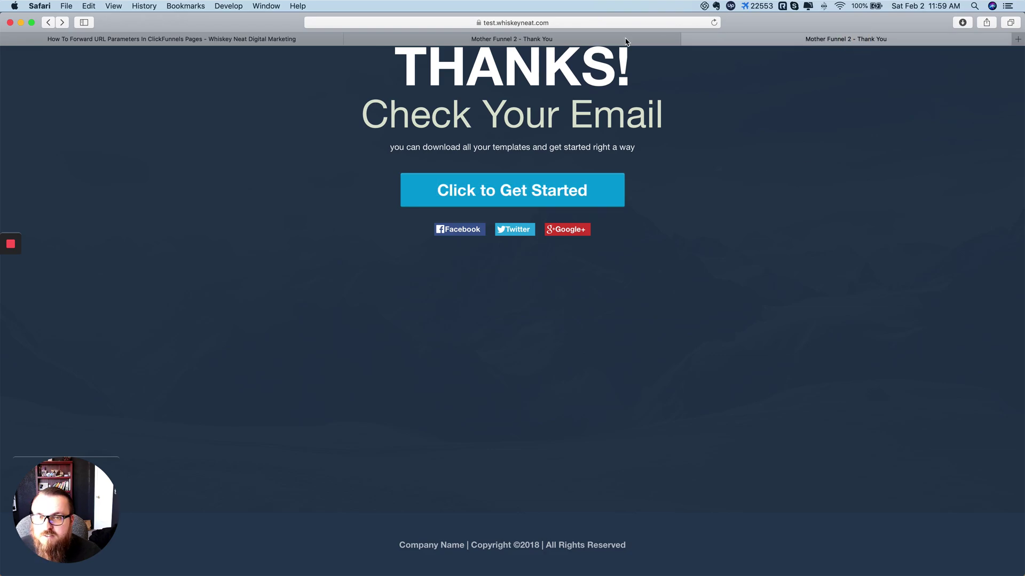
pyautogui.click(600, 41)
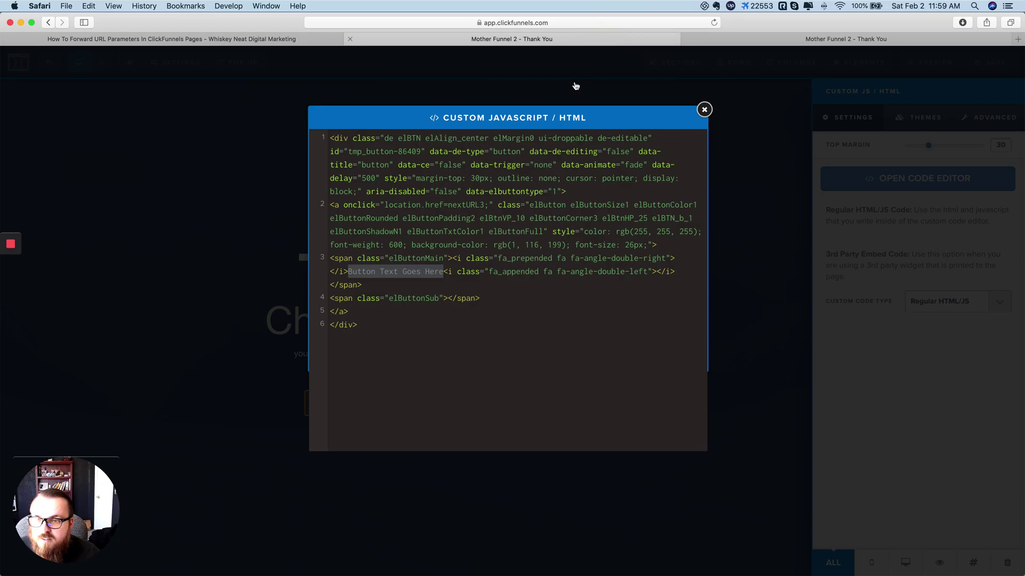
pyautogui.click(388, 272)
pyautogui.moveTo(442, 272); pyautogui.dragTo(349, 275)
pyautogui.write('Click to Get ')
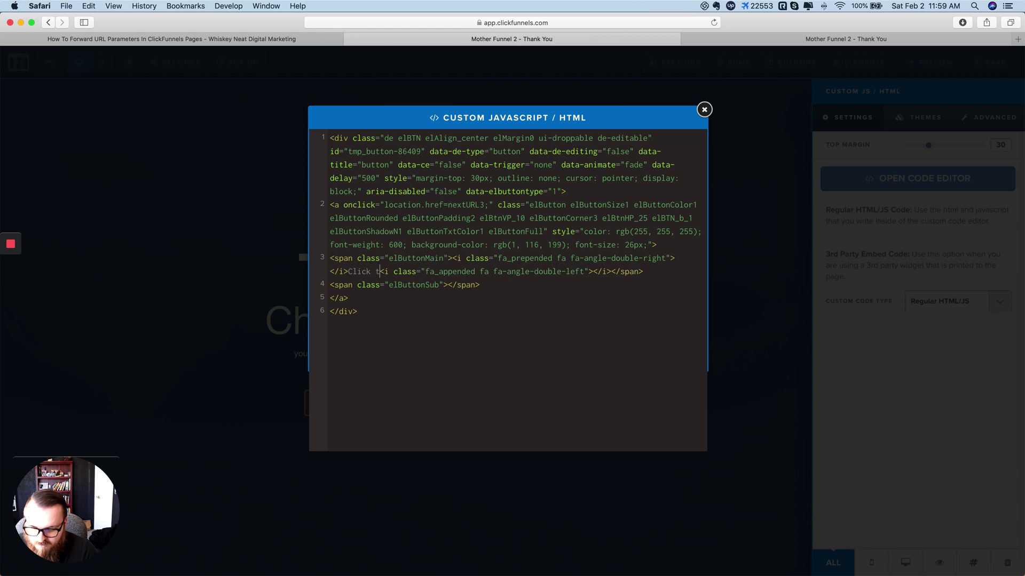
pyautogui.write('Started')
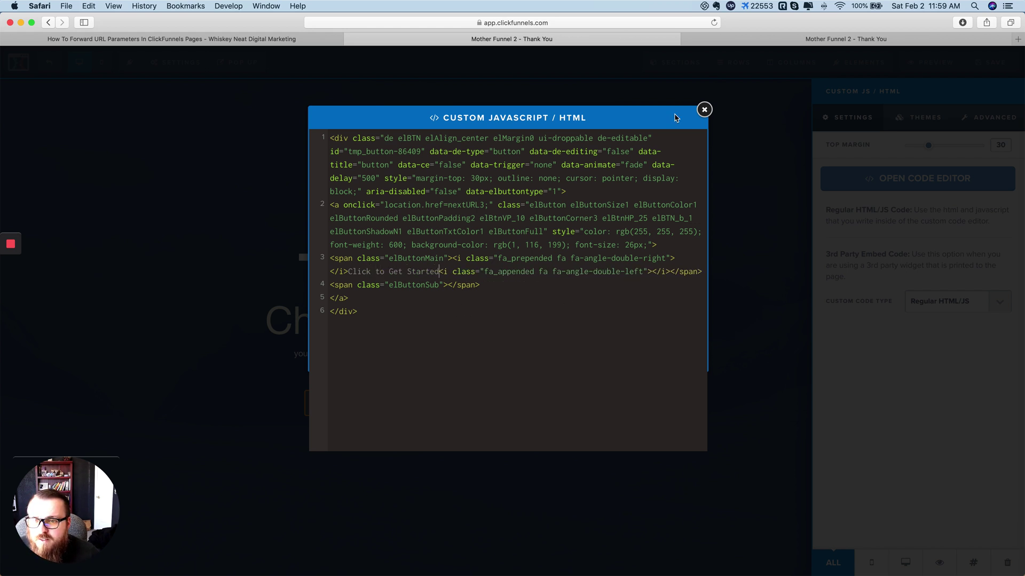
pyautogui.click(705, 110)
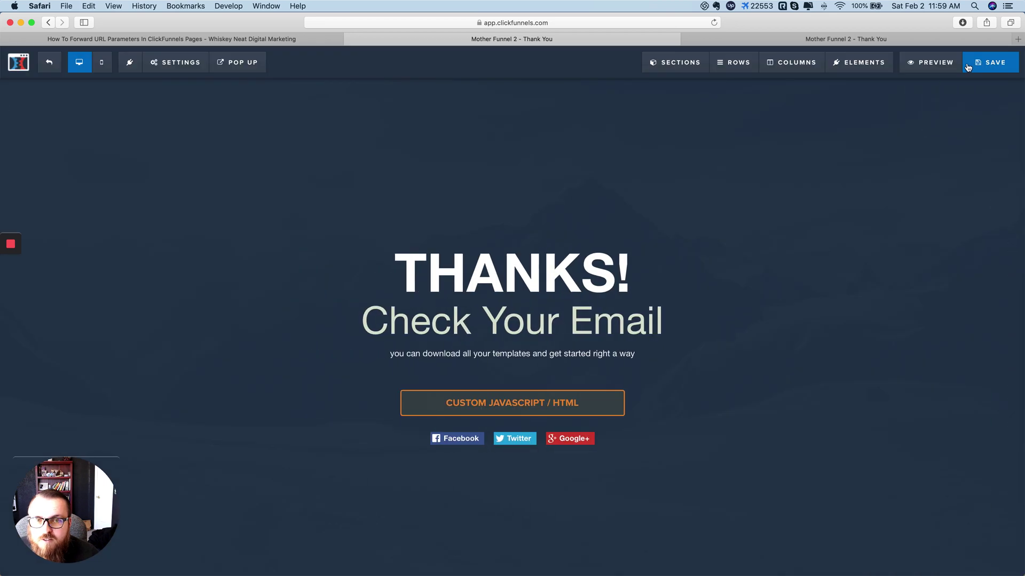
# Step: Save the Thank You page and view the live page showing the Click to Get Started button
pyautogui.click(973, 62)
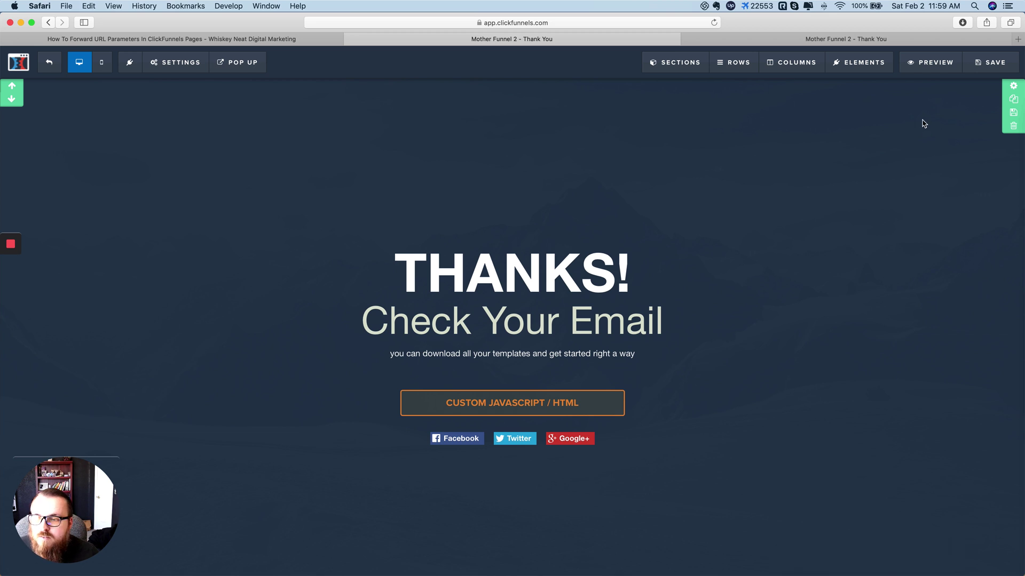
pyautogui.click(892, 39)
pyautogui.scroll(5, 630, 355)
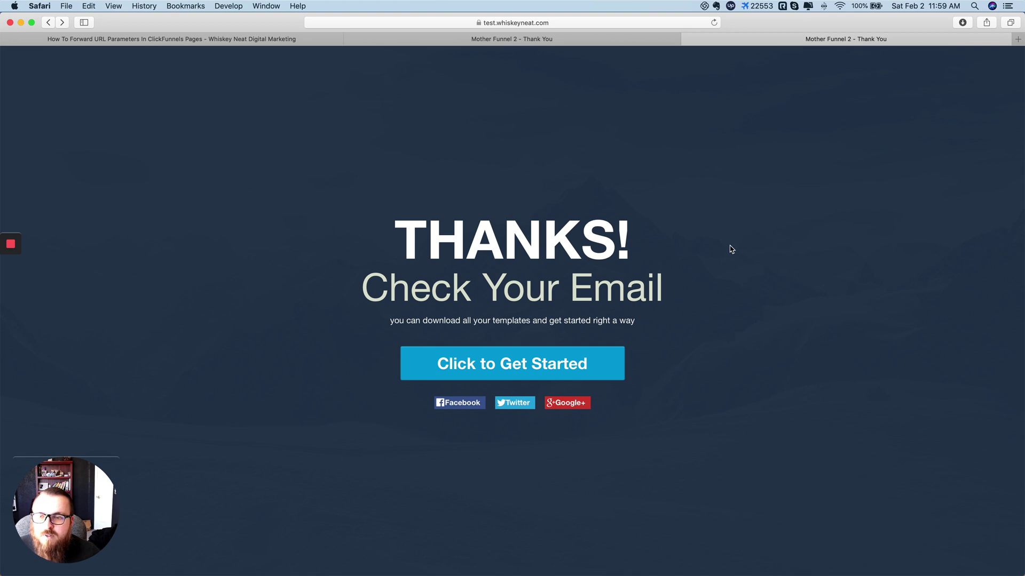
# Step: Copy the opt-in page URL from line 1 of the TextMate notes into Safari's address bar
pyautogui.press('super+Tab')
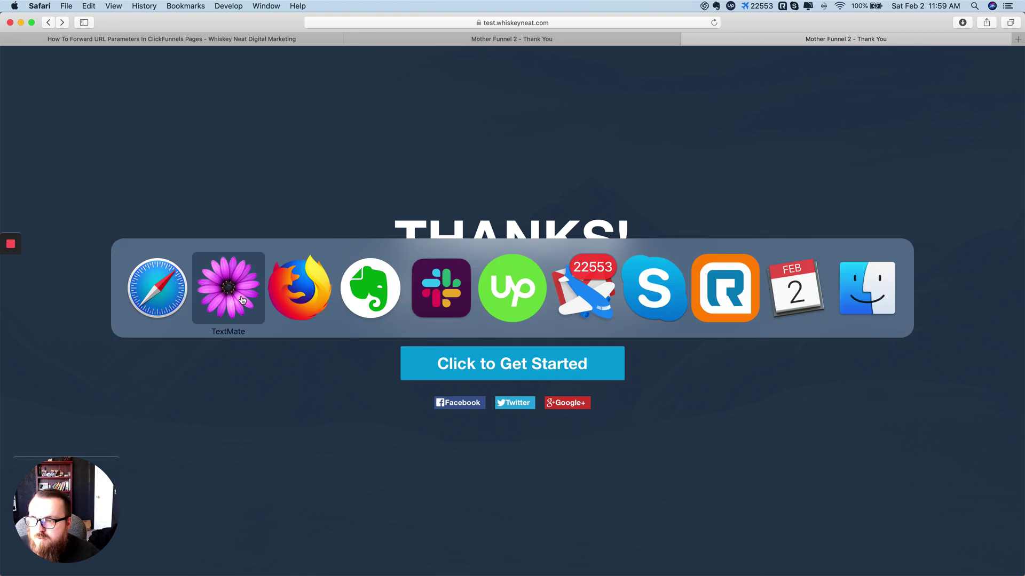
pyautogui.click(240, 299)
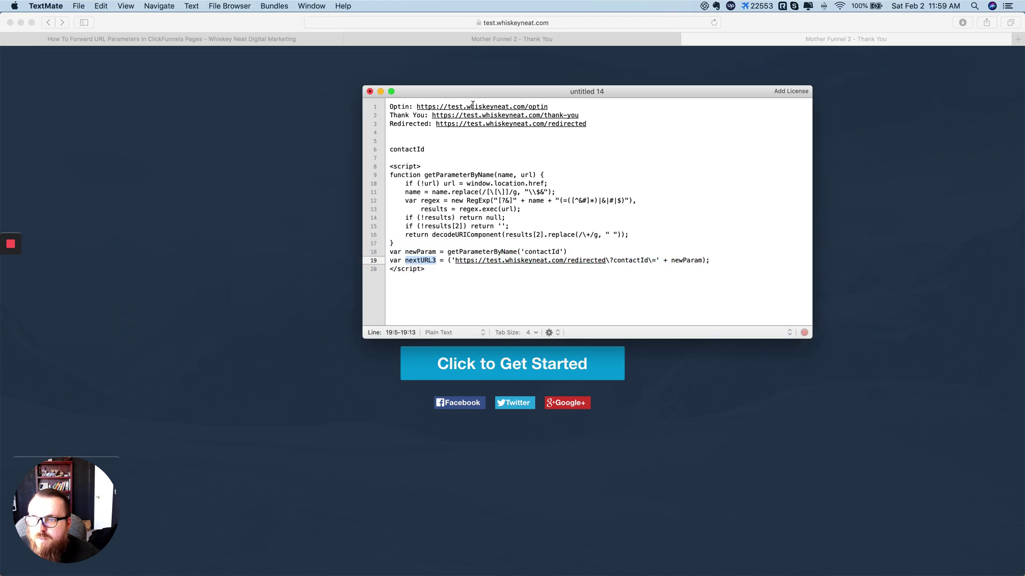
pyautogui.moveTo(548, 106); pyautogui.dragTo(417, 109)
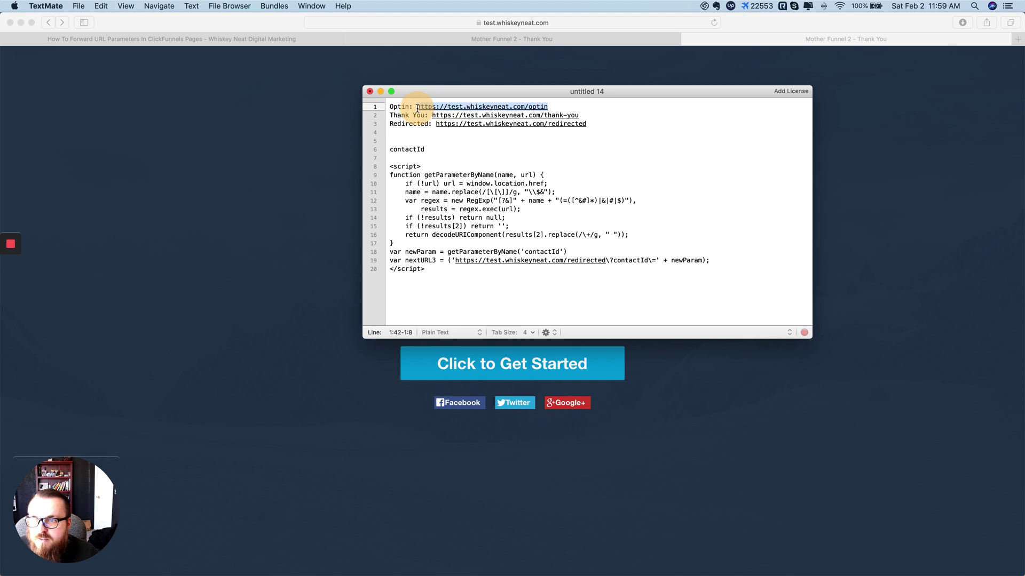
pyautogui.press('super+c')
pyautogui.click(300, 151)
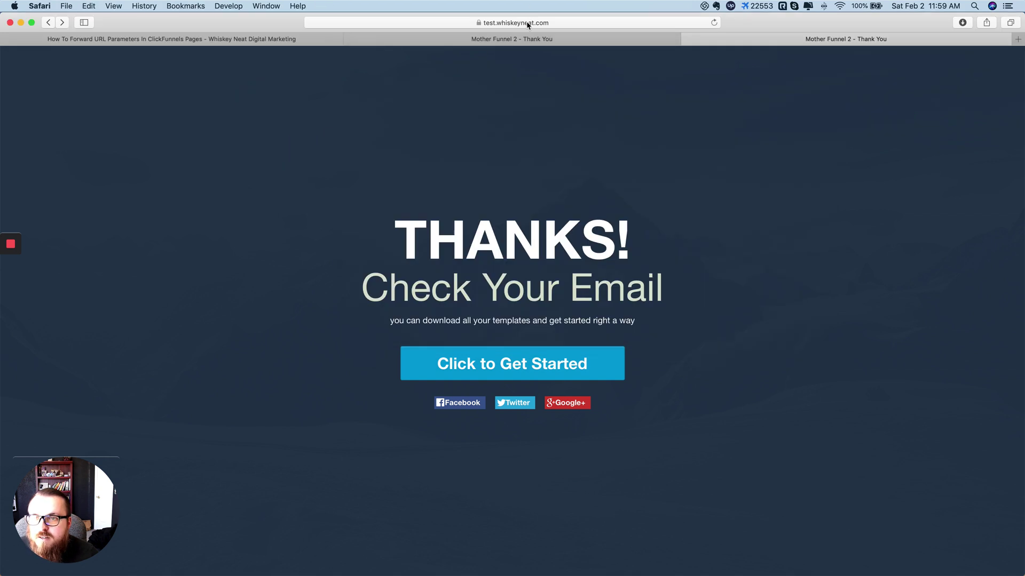
pyautogui.click(527, 24)
pyautogui.press('super+v')
# Step: Load the opt-in page and submit it with a modified test name and email address
pyautogui.press('Return')
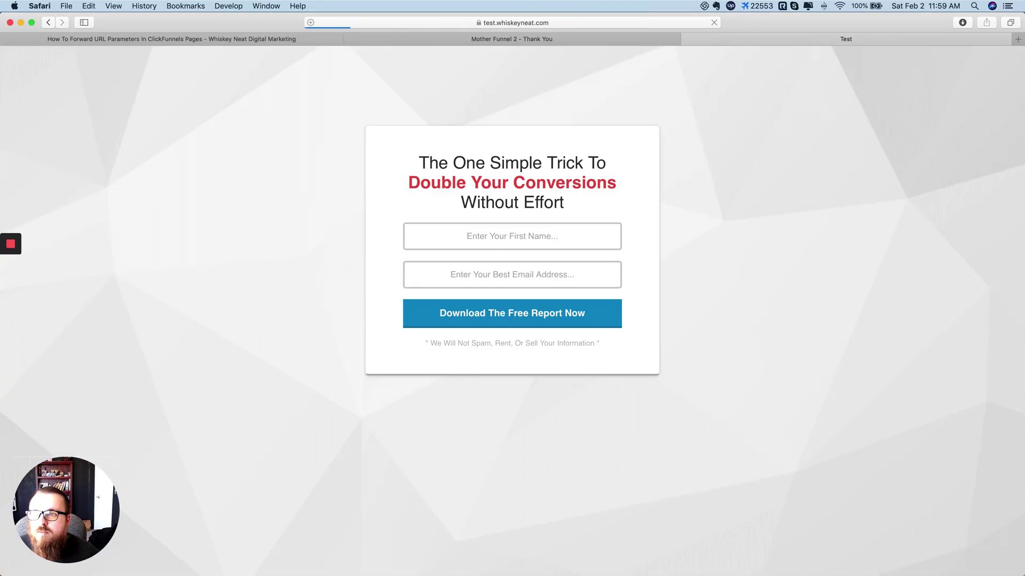
pyautogui.click(526, 236)
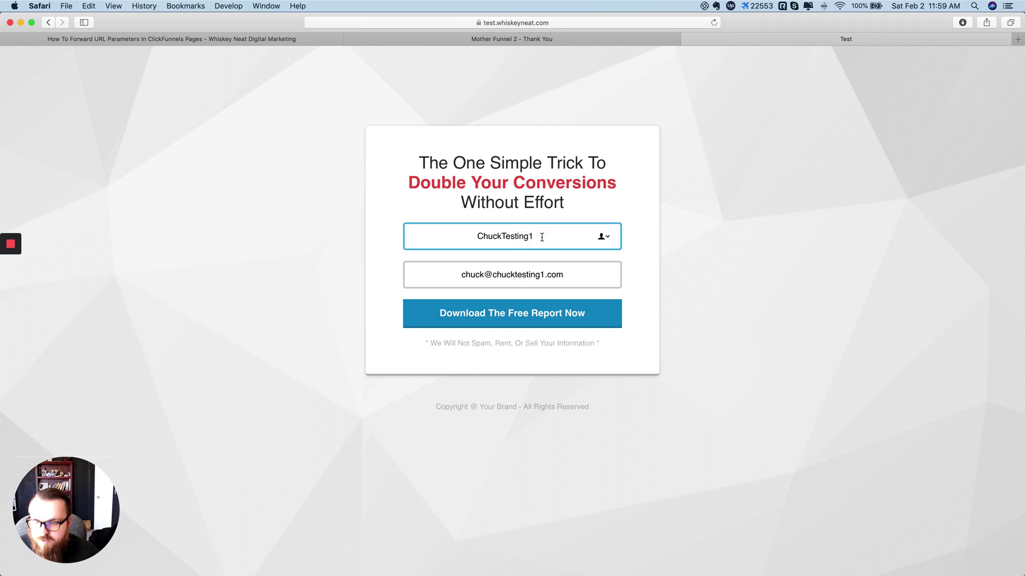
pyautogui.press('BackSpace')
pyautogui.write('2')
pyautogui.click(548, 272)
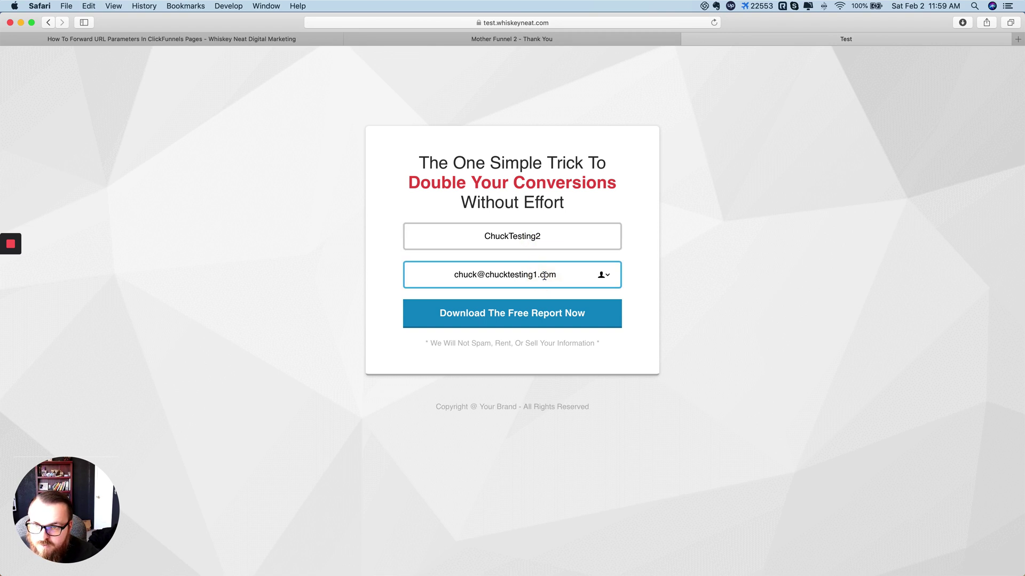
pyautogui.click(778, 260)
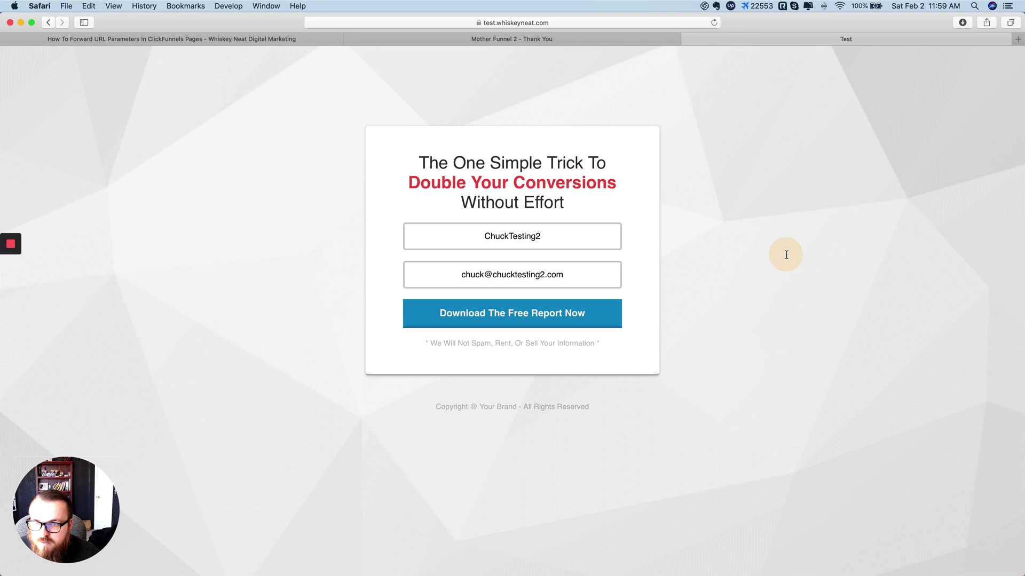
pyautogui.click(513, 320)
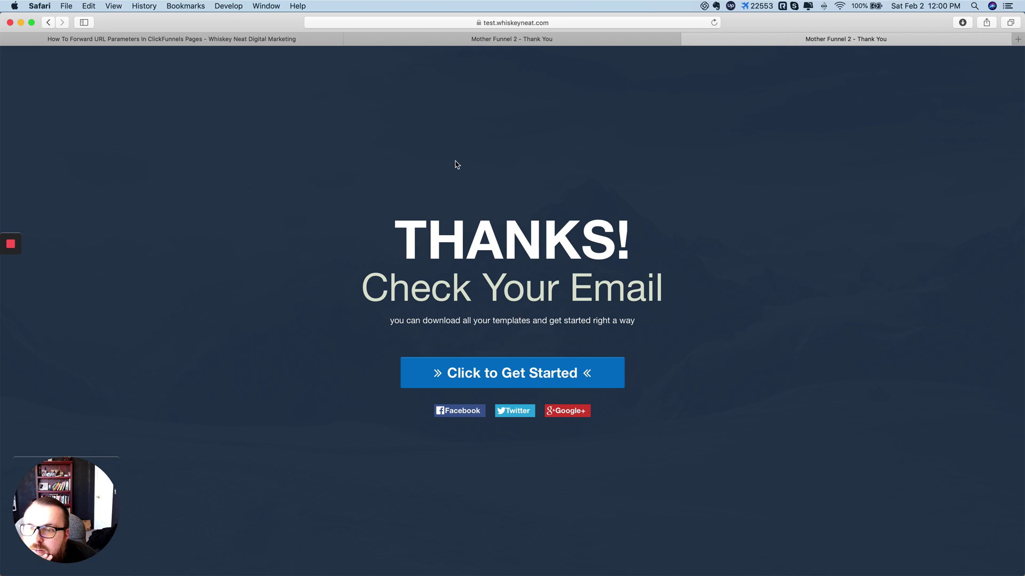
# Step: Verify contactId in the thank-you URL carries through as contactId=688 after clicking Get Started
pyautogui.click(555, 22)
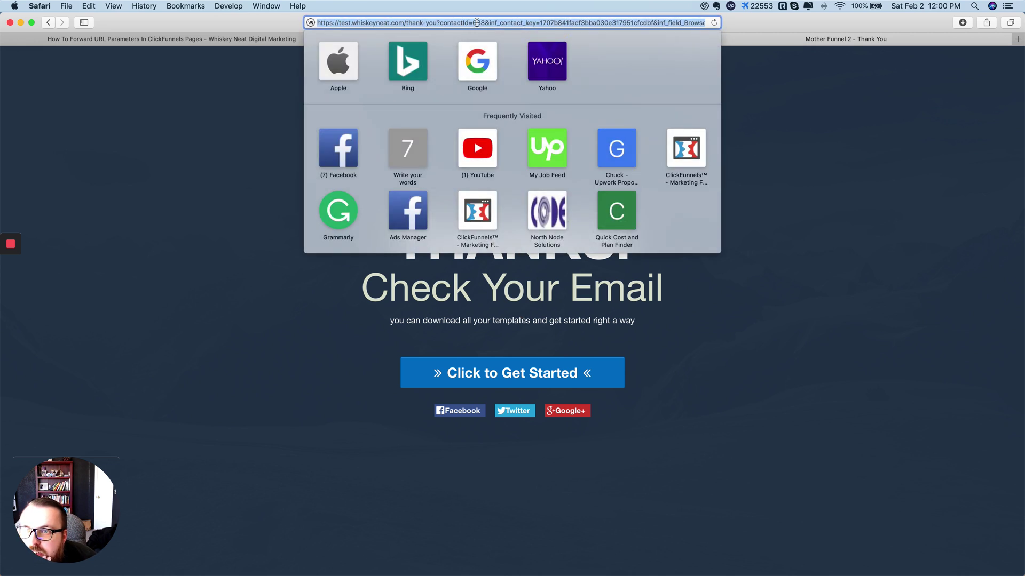
pyautogui.click(476, 23)
pyautogui.click(811, 209)
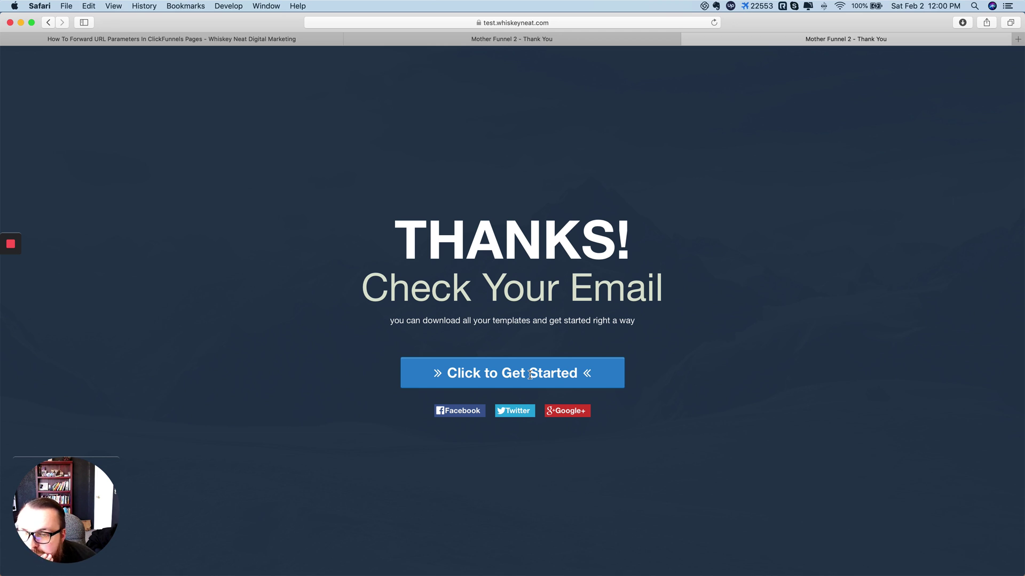
pyautogui.click(528, 375)
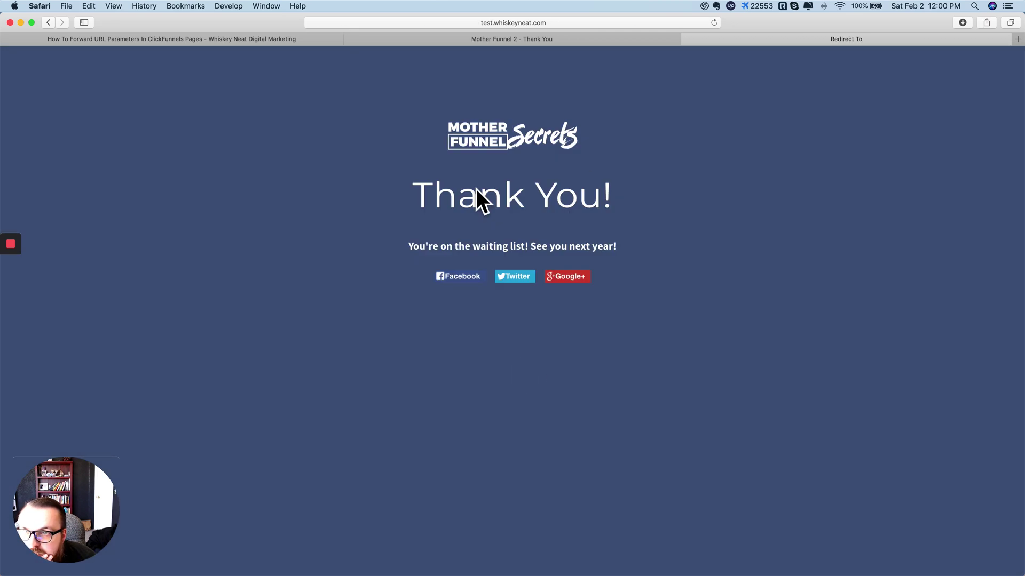
pyautogui.click(540, 21)
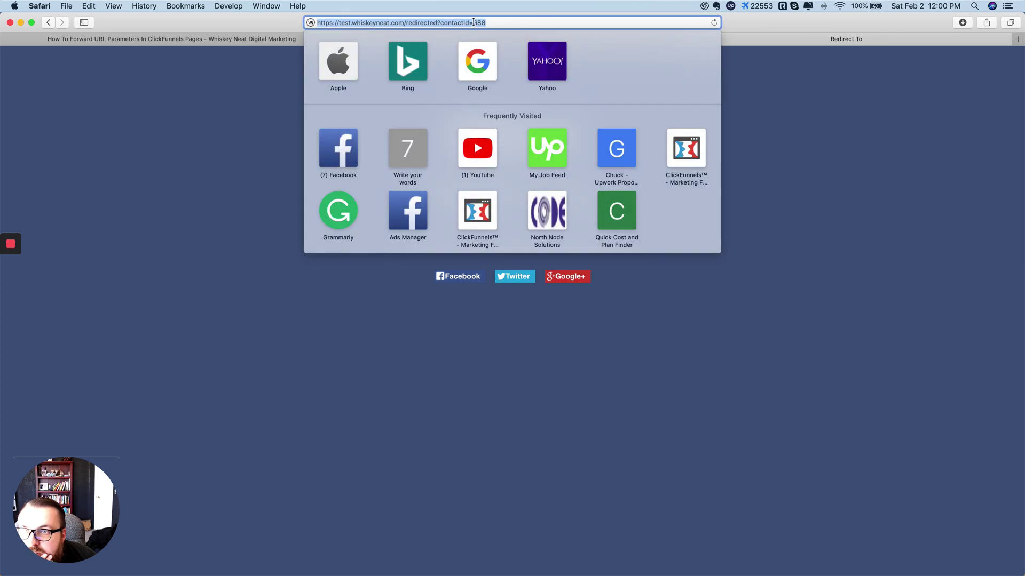
pyautogui.moveTo(486, 22); pyautogui.dragTo(440, 23)
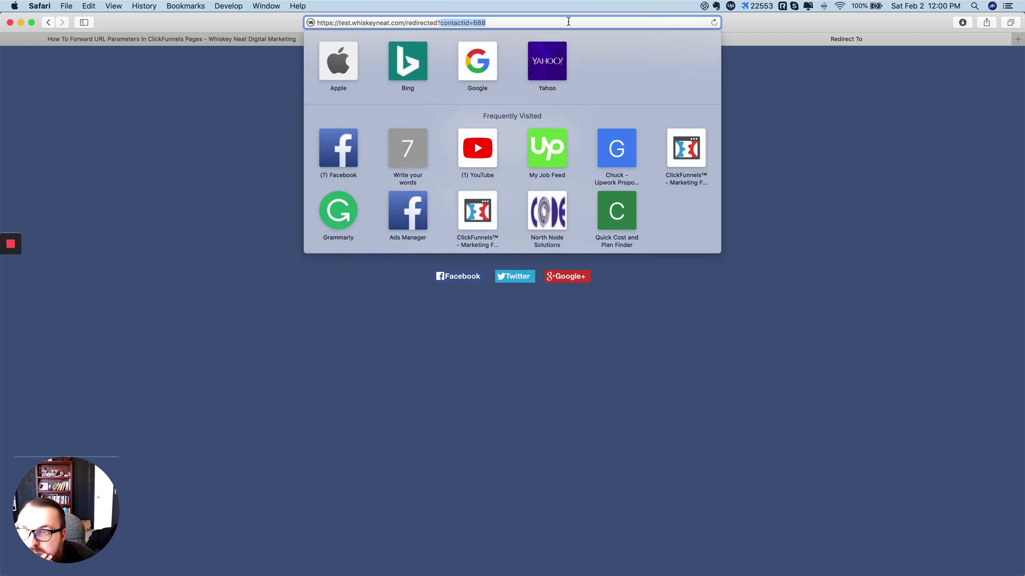
pyautogui.click(793, 175)
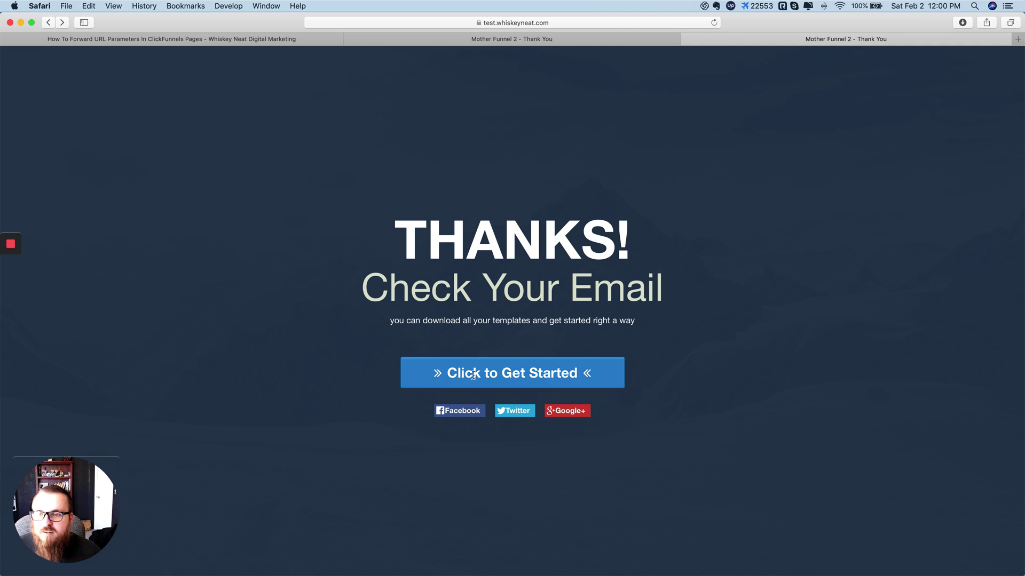
pyautogui.click(267, 39)
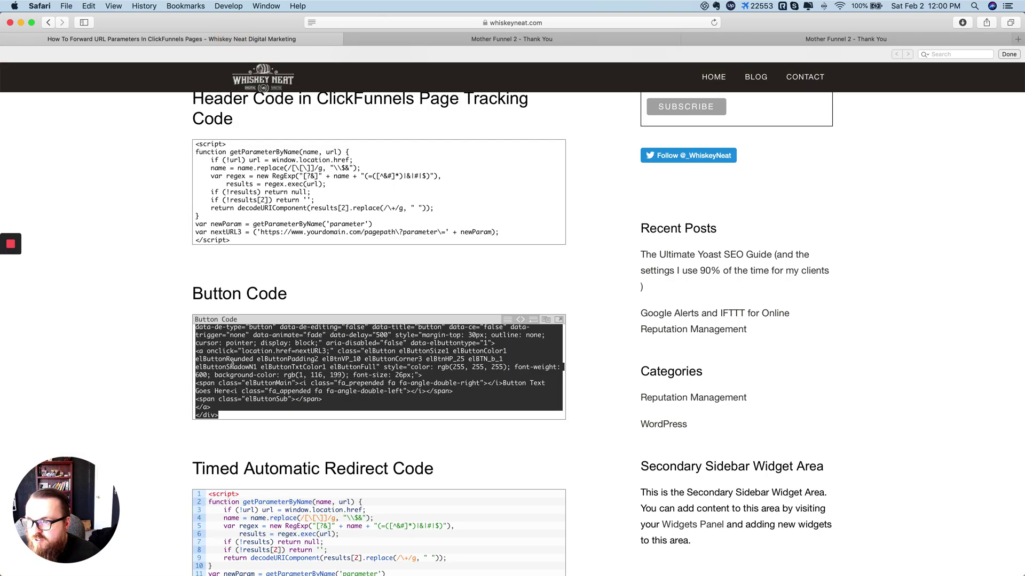
# Step: Open the Thank You page's Custom CSS, add blank lines below the 1200px height rule, and close it
pyautogui.click(540, 39)
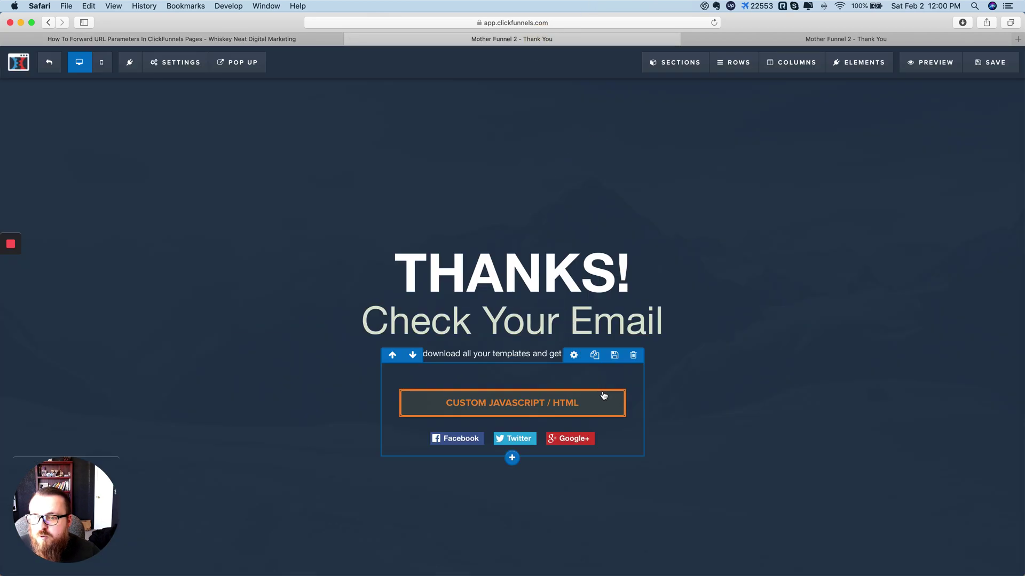
pyautogui.click(177, 62)
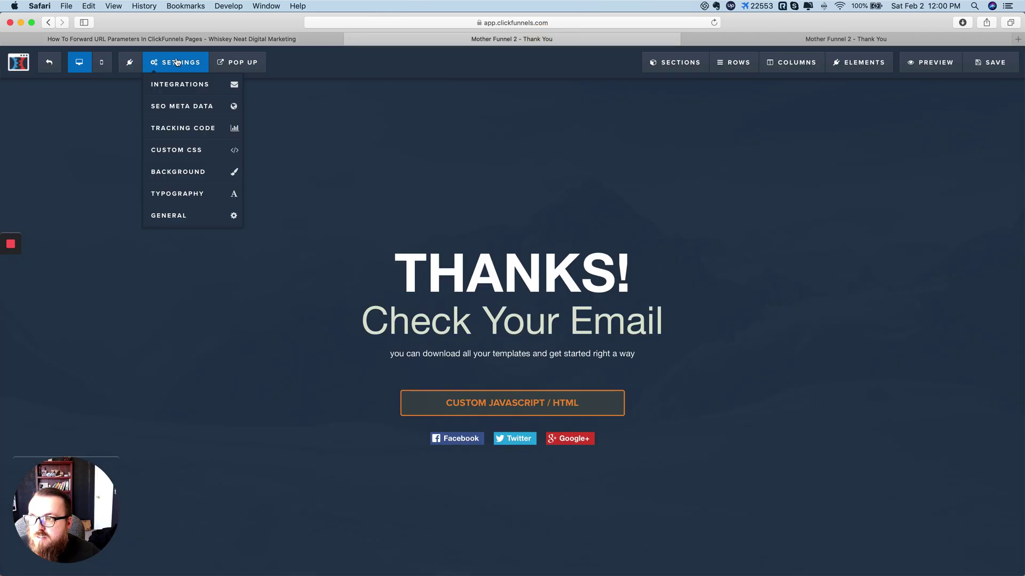
pyautogui.click(180, 152)
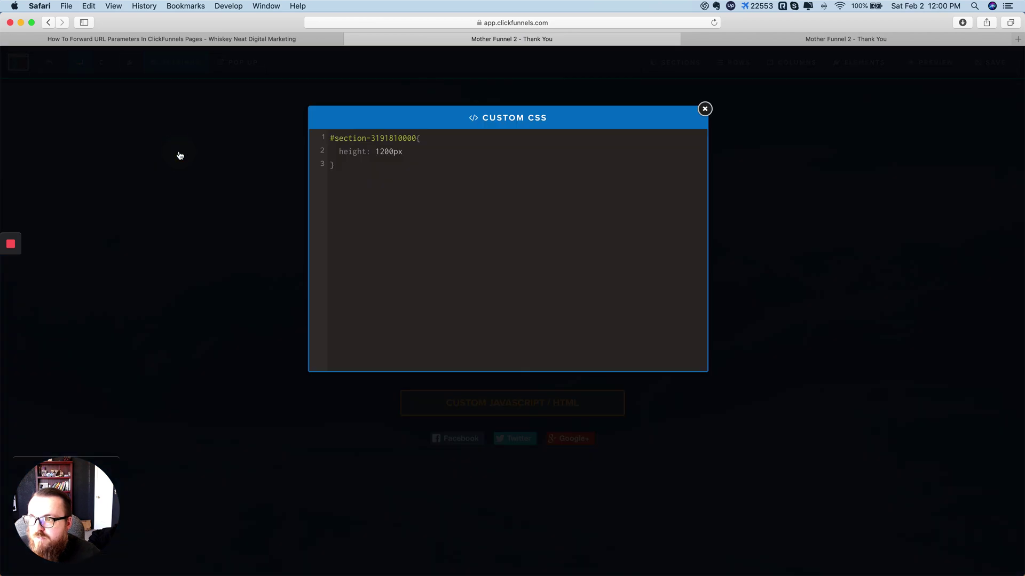
pyautogui.click(352, 218)
pyautogui.click(379, 171)
pyautogui.press('Return')
pyautogui.press('Return')
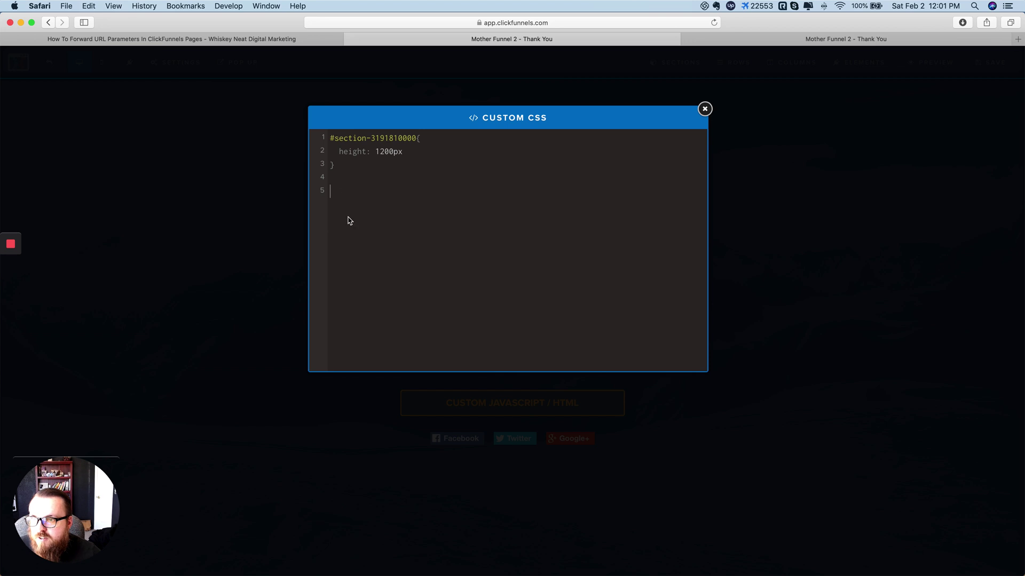
pyautogui.click(348, 193)
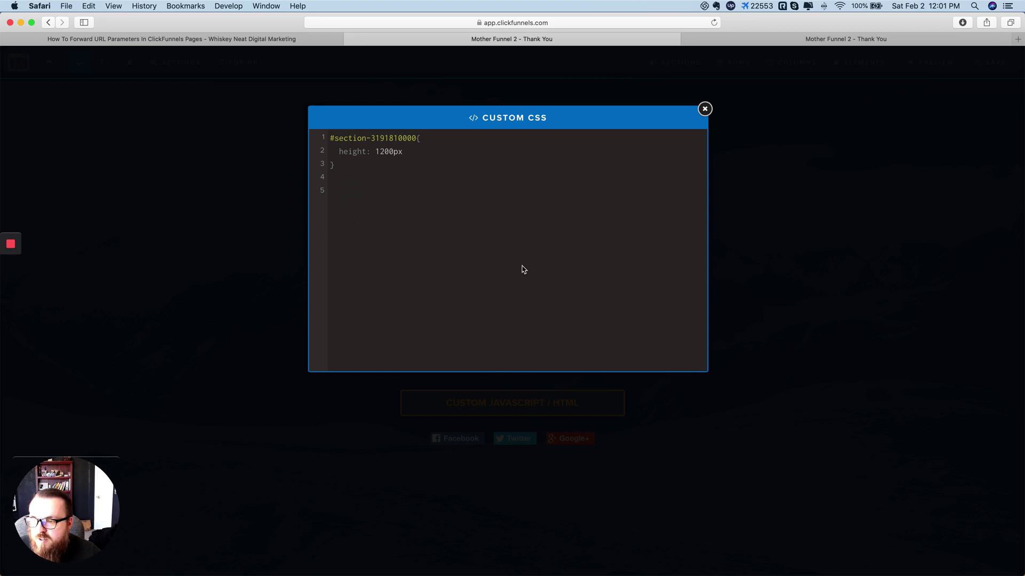
pyautogui.click(704, 109)
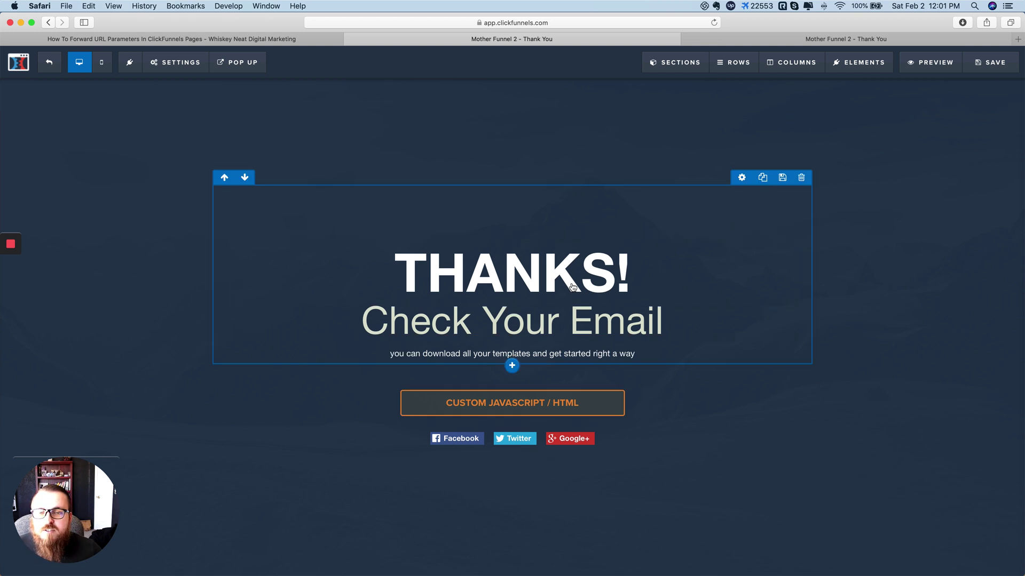
# Step: Check the live page, then scroll the Whiskey Neat blog to the Timed Automatic Redirect Code
pyautogui.moveTo(832, 59)
pyautogui.click(835, 39)
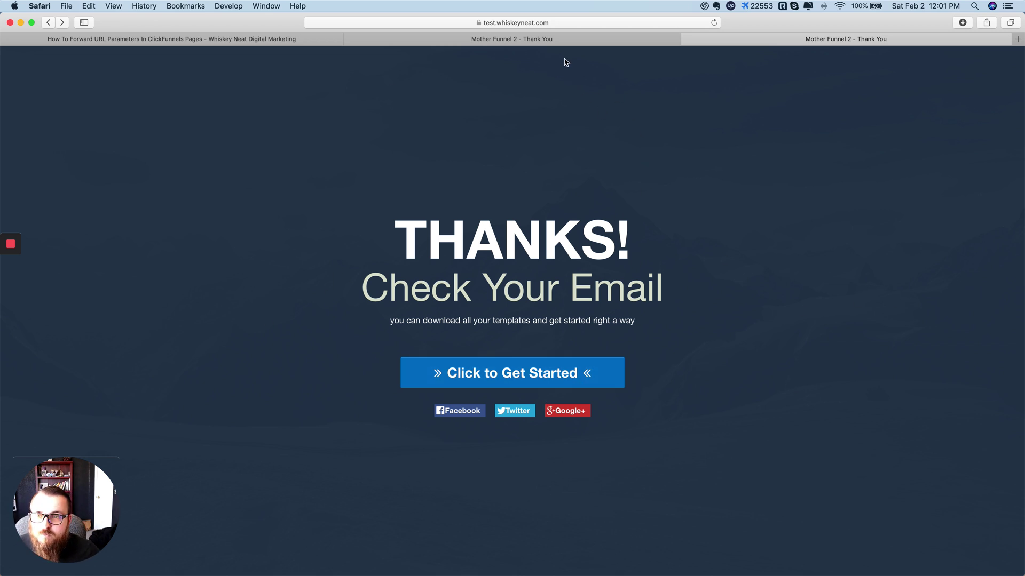
pyautogui.click(542, 41)
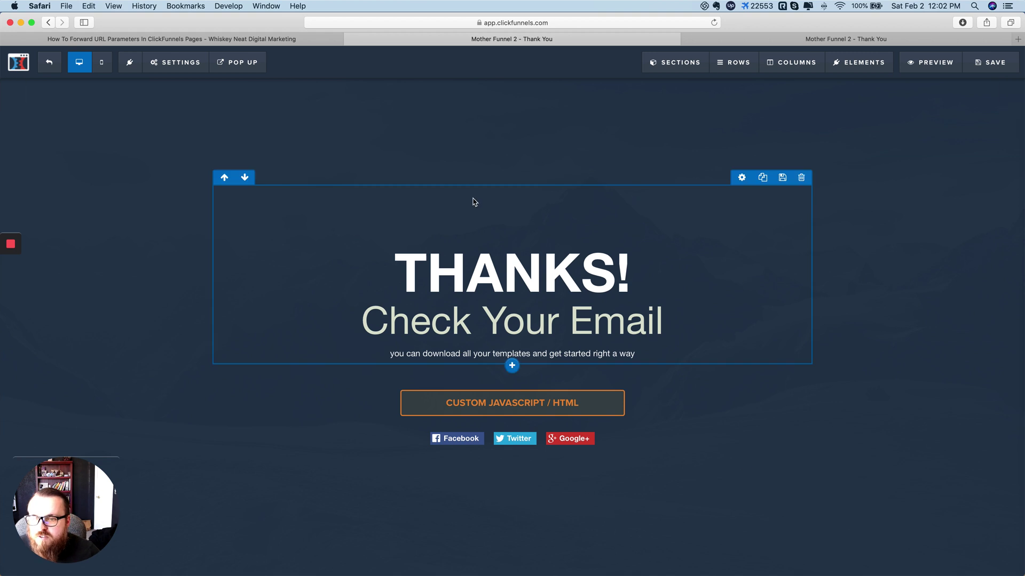
pyautogui.press('super+Tab')
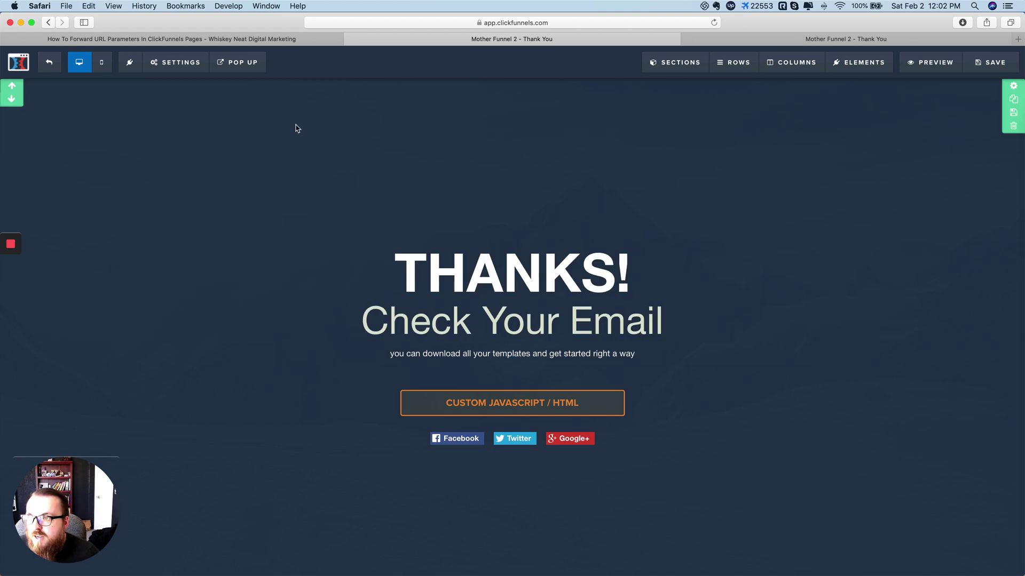
pyautogui.click(250, 40)
pyautogui.scroll(-5, 302, 464)
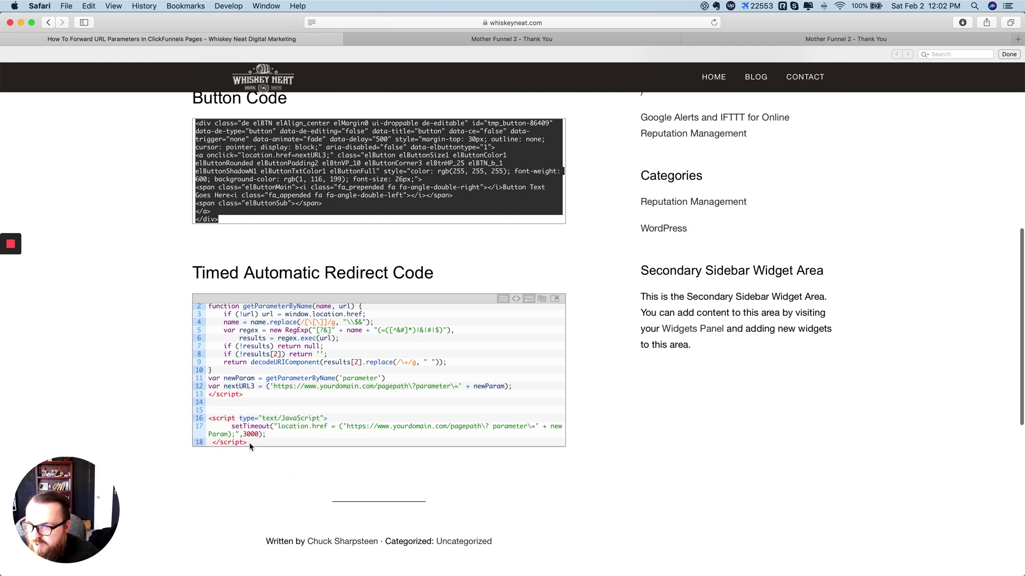
# Step: Paste the blog's setTimeout script below the existing script in the page's header tracking code
pyautogui.moveTo(251, 446); pyautogui.dragTo(210, 422)
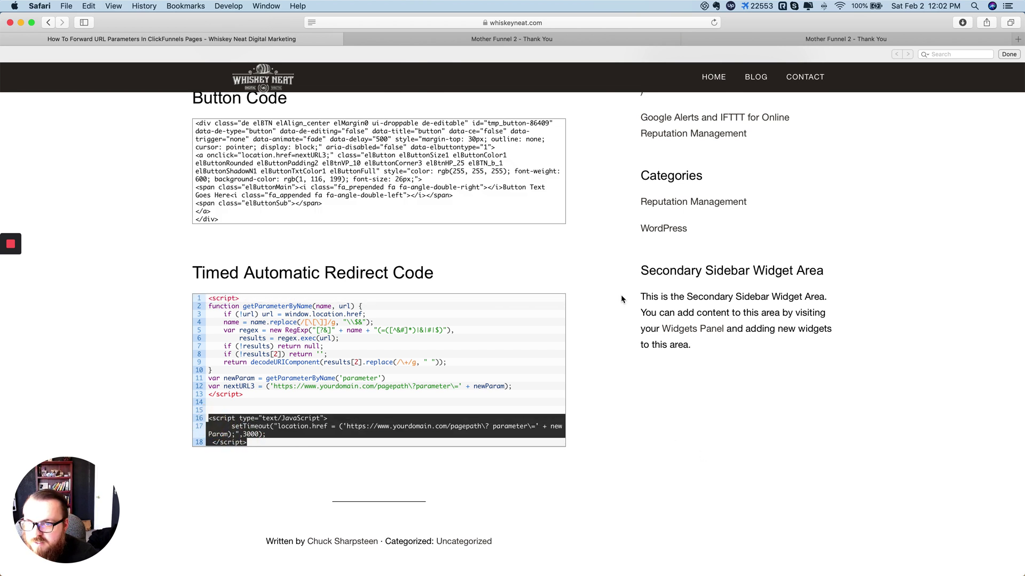
pyautogui.scroll(1, 620, 295)
pyautogui.click(617, 42)
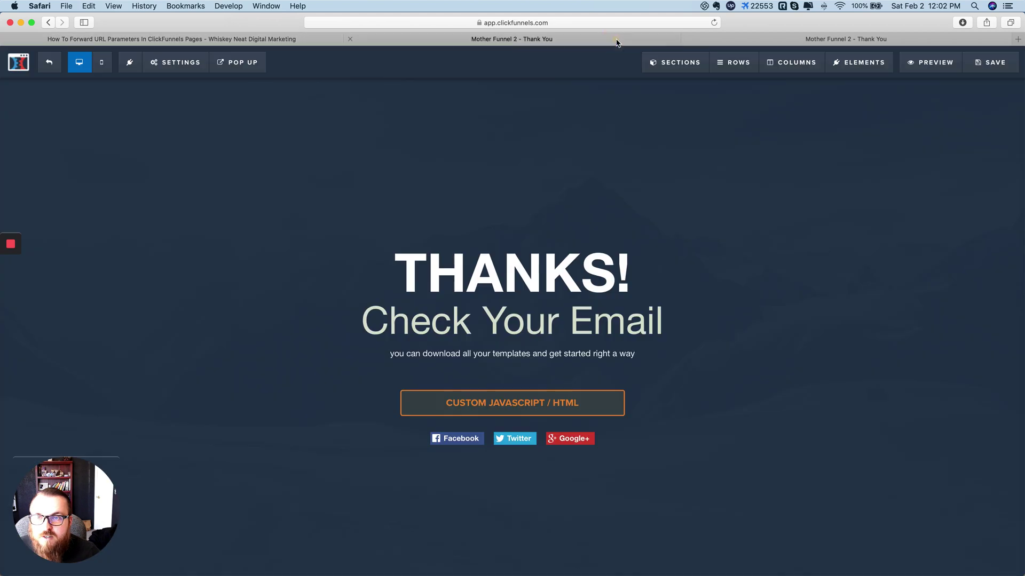
pyautogui.click(191, 71)
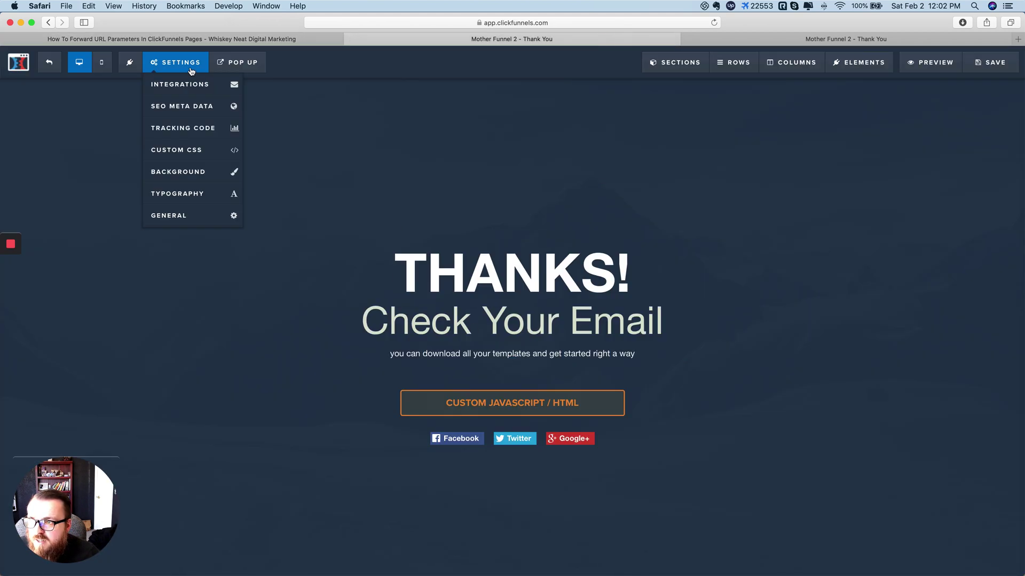
pyautogui.click(186, 129)
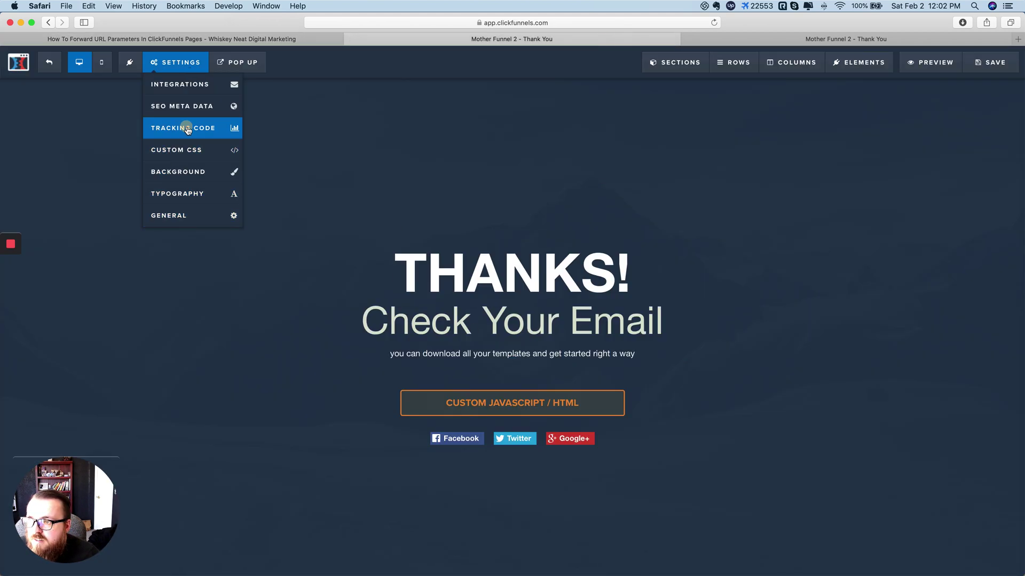
pyautogui.click(437, 291)
pyautogui.press('Return')
pyautogui.press('super+v')
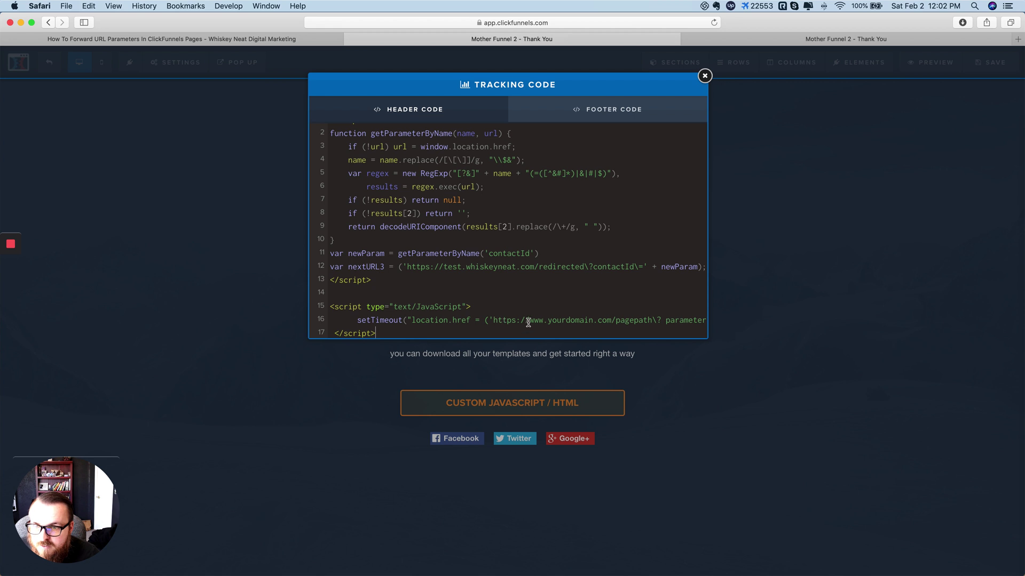
# Step: Replace the yourdomain placeholder with the test.whiskeyneat.com/redirected address and finish the line with 3000
pyautogui.moveTo(443, 266); pyautogui.dragTo(585, 268)
pyautogui.press('super+c')
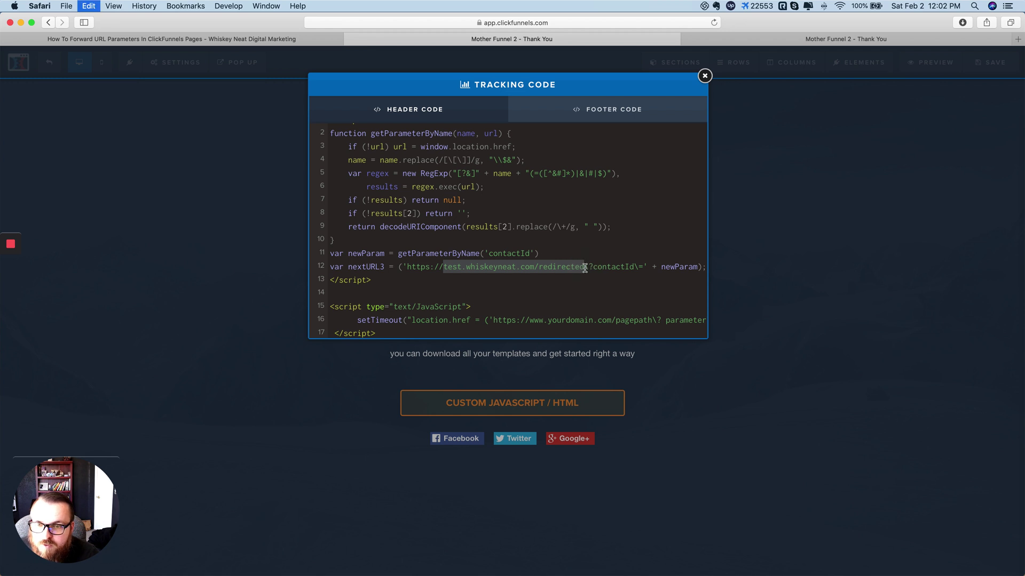
pyautogui.moveTo(652, 320); pyautogui.dragTo(492, 321)
pyautogui.press('super+v')
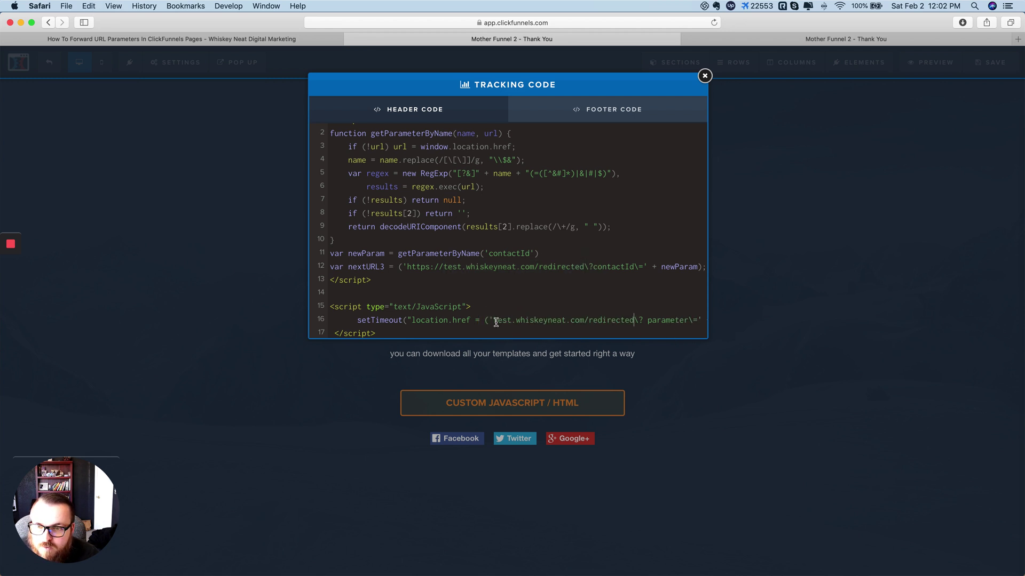
pyautogui.click(664, 321)
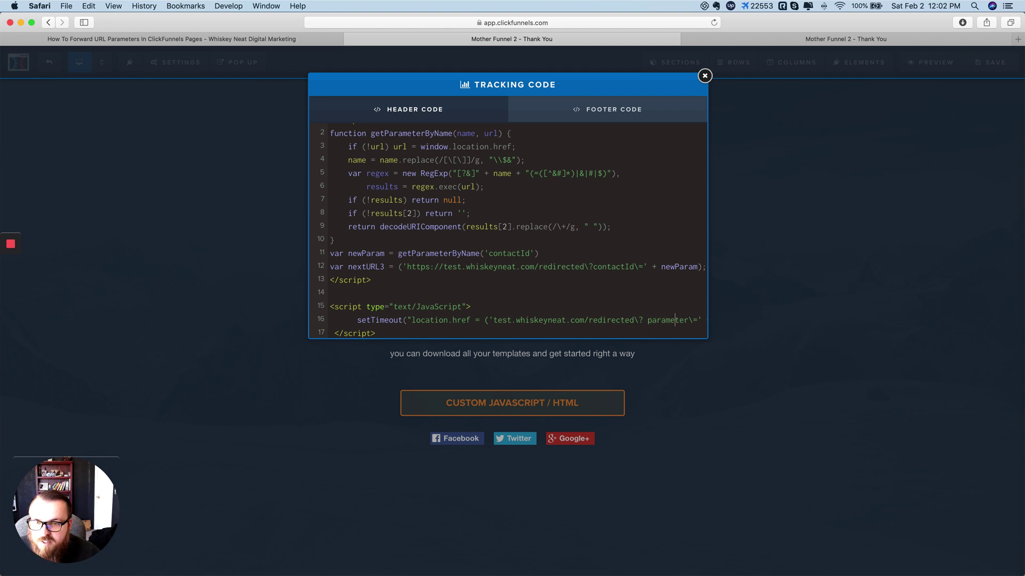
pyautogui.press('Right')
pyautogui.press('Right')
pyautogui.press('Right')
pyautogui.press('Right')
pyautogui.press('Right')
pyautogui.press('Right')
pyautogui.press('Right')
pyautogui.press('Right')
pyautogui.press('Right')
pyautogui.press('Right')
pyautogui.press('Right')
pyautogui.press('Right')
pyautogui.press('Right')
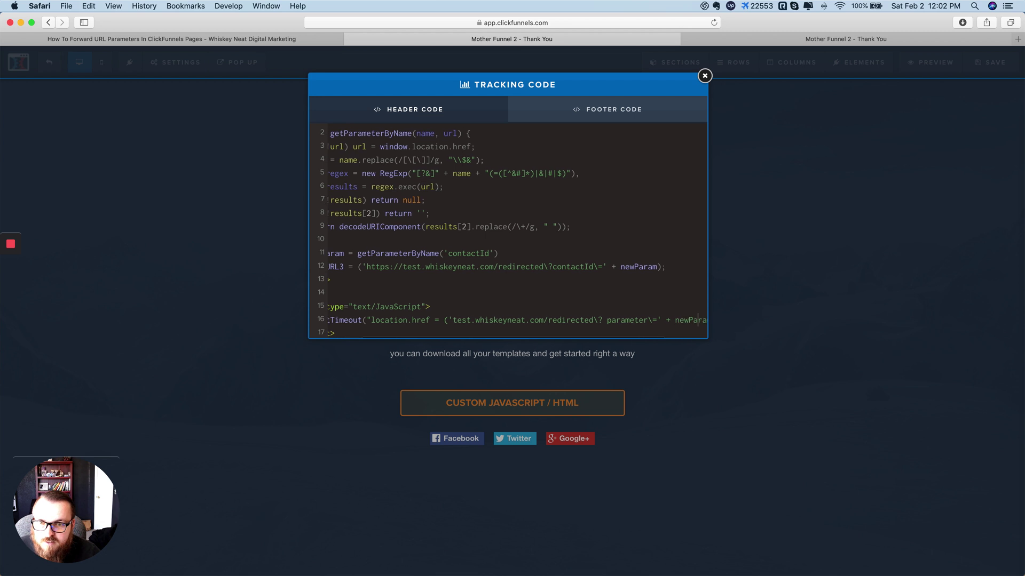
pyautogui.press('Right')
pyautogui.write(';",3000)')
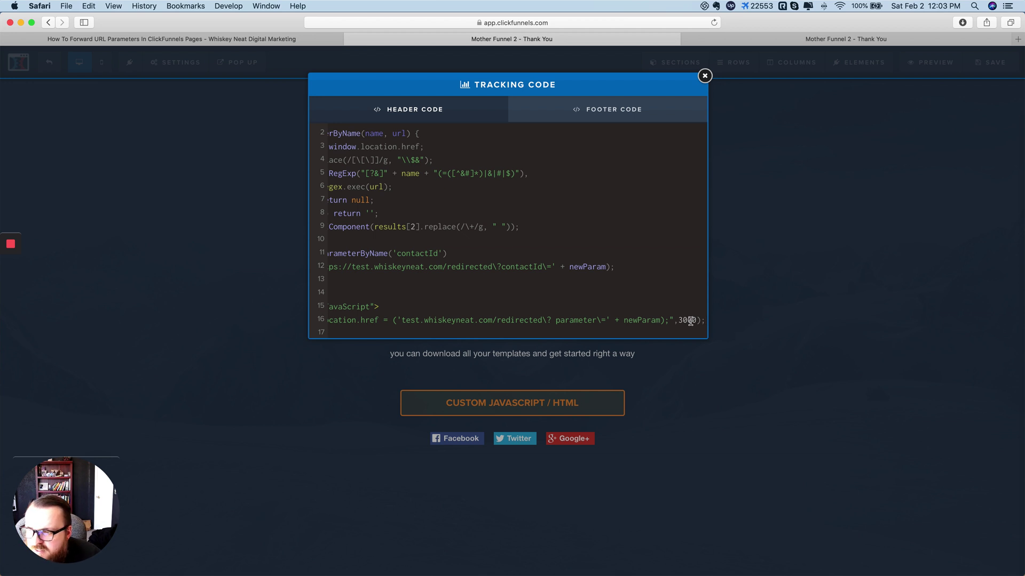
# Step: Change the redirect delay from 3000 to 5000, save the page, and view it live
pyautogui.click(691, 320)
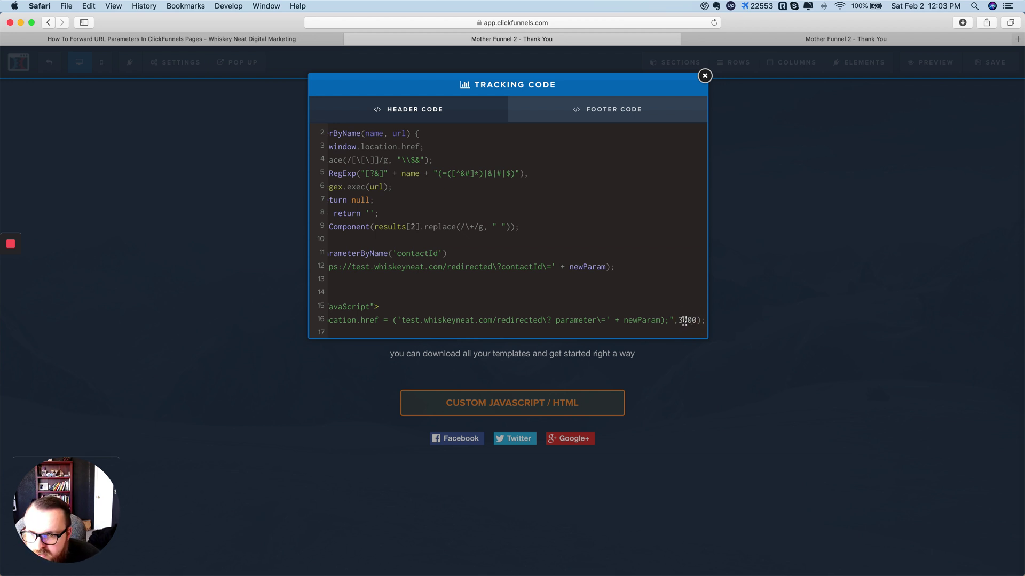
pyautogui.click(683, 320)
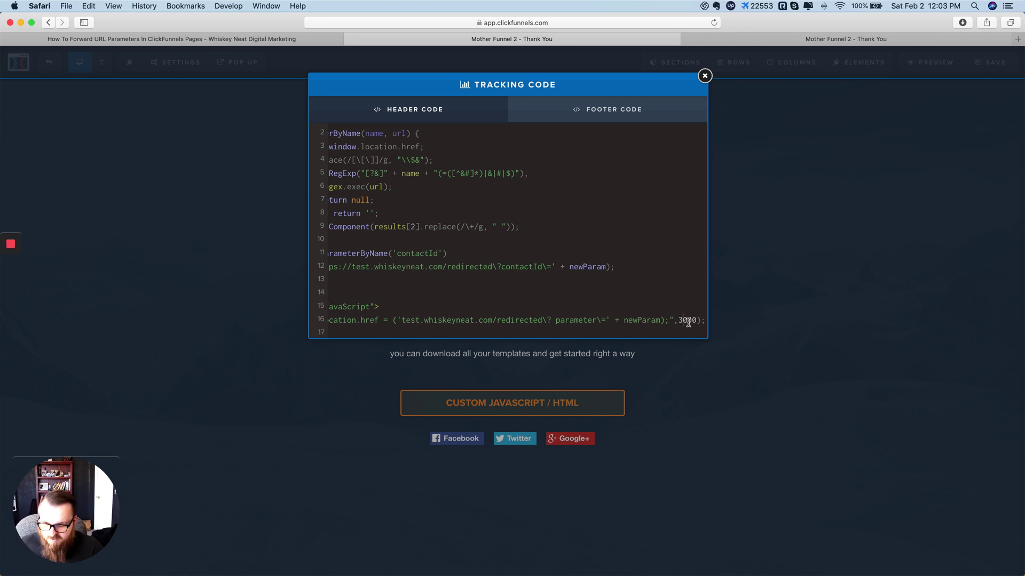
pyautogui.press('BackSpace')
pyautogui.write('5')
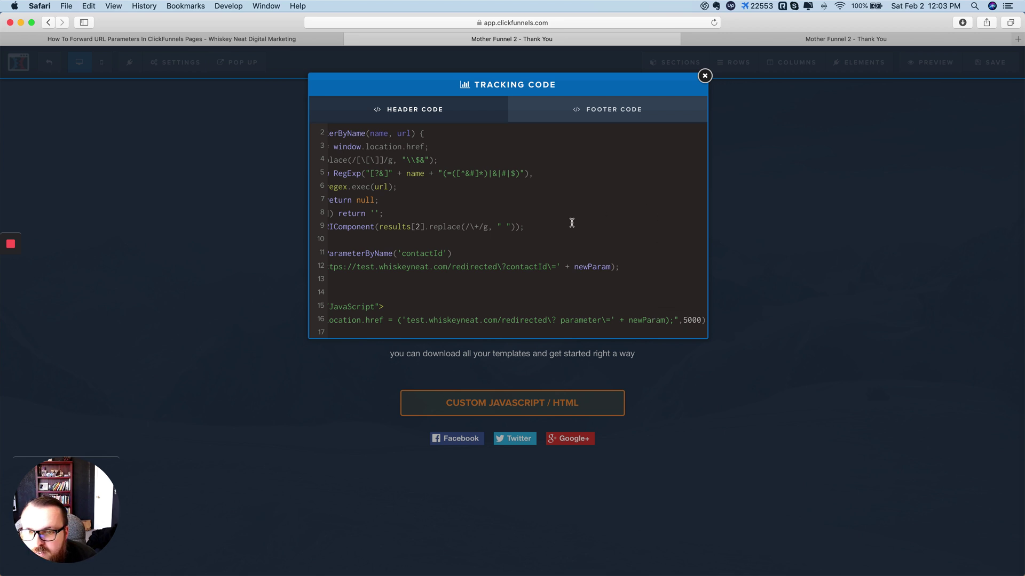
pyautogui.click(705, 76)
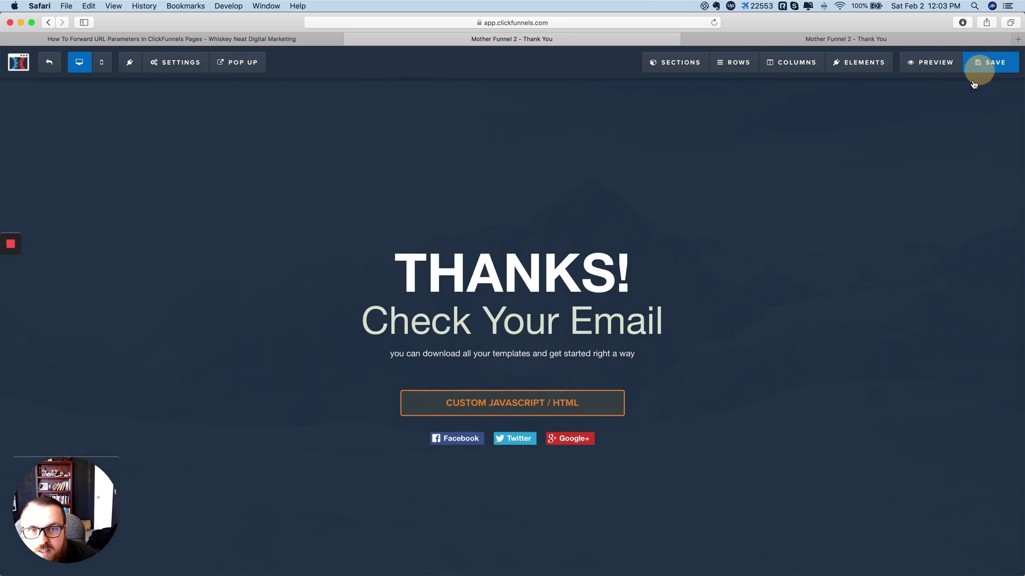
pyautogui.click(986, 62)
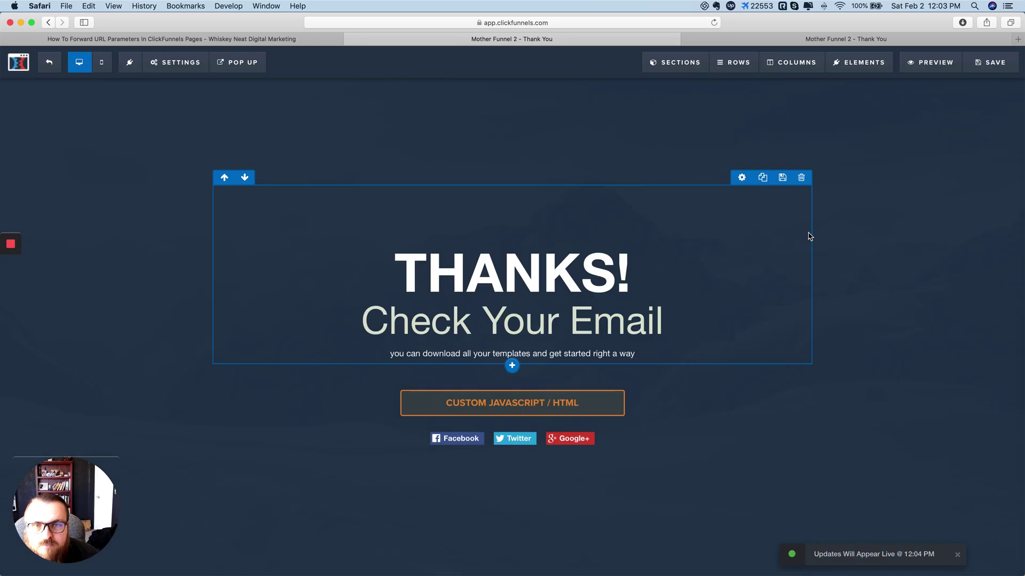
pyautogui.click(835, 39)
pyautogui.press('super+Tab')
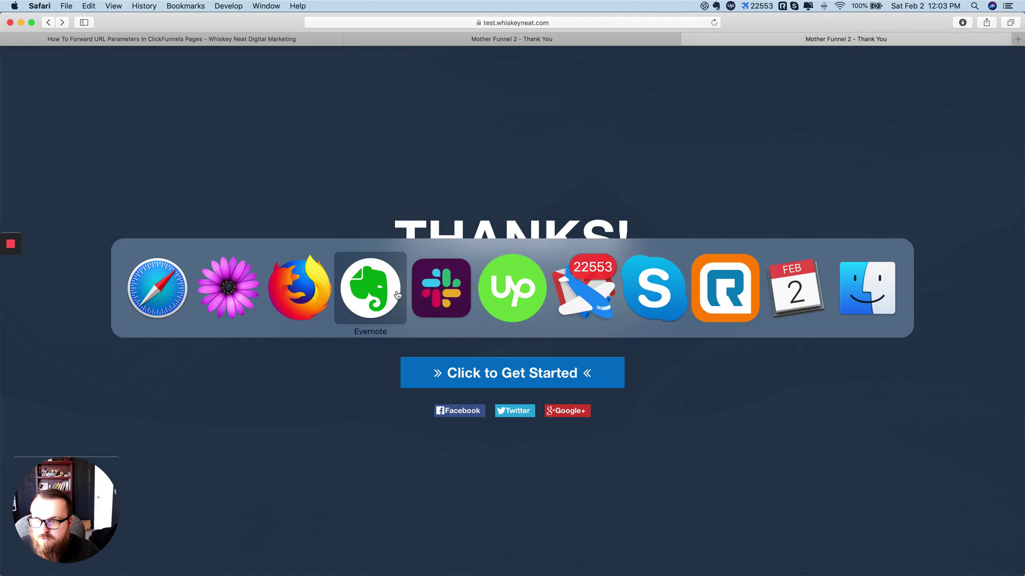
# Step: Copy the opt-in URL from TextMate and load it in Safari
pyautogui.click(243, 302)
pyautogui.press('super+c')
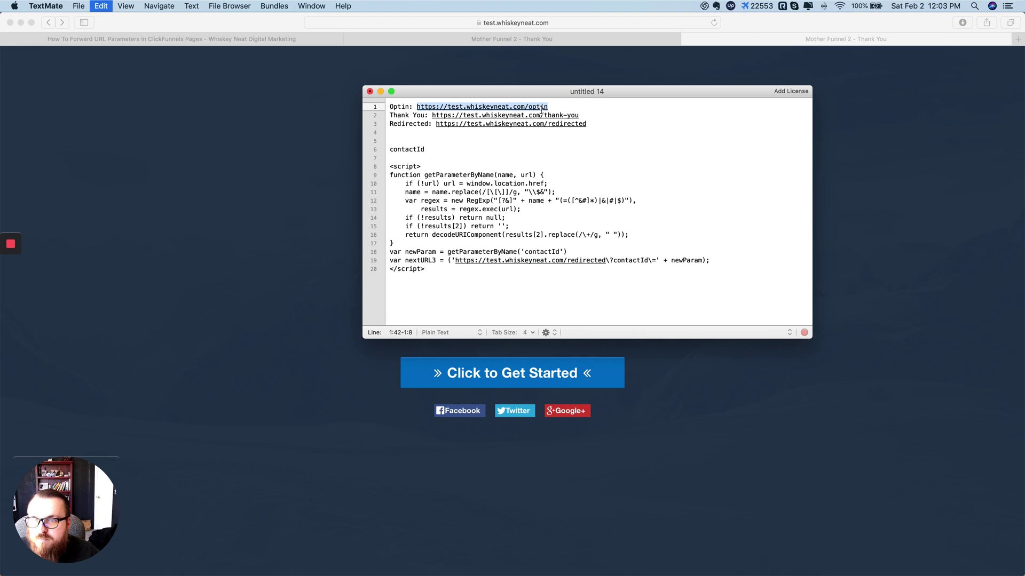
pyautogui.click(915, 127)
pyautogui.click(633, 24)
pyautogui.press('super+v')
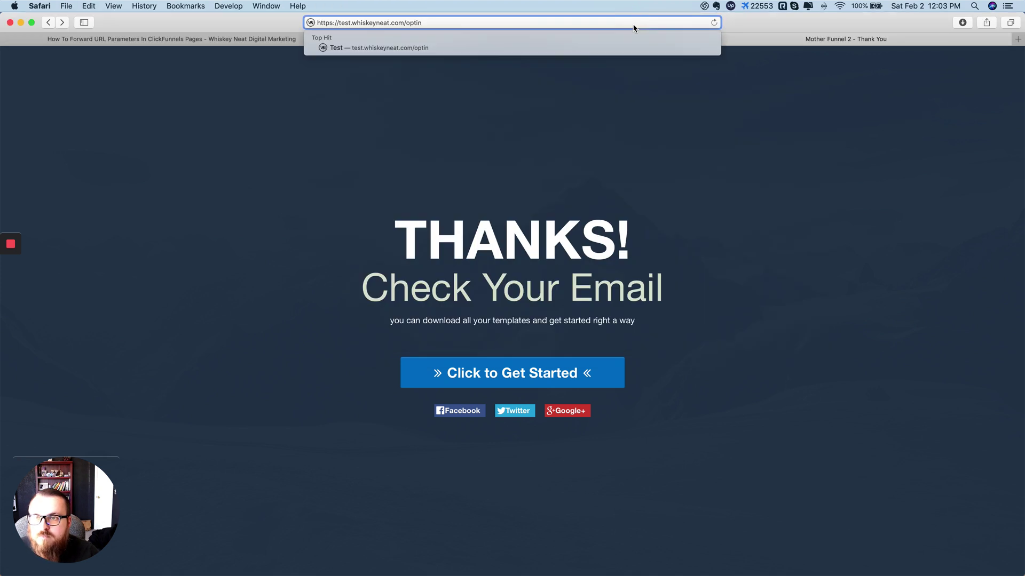
pyautogui.press('Return')
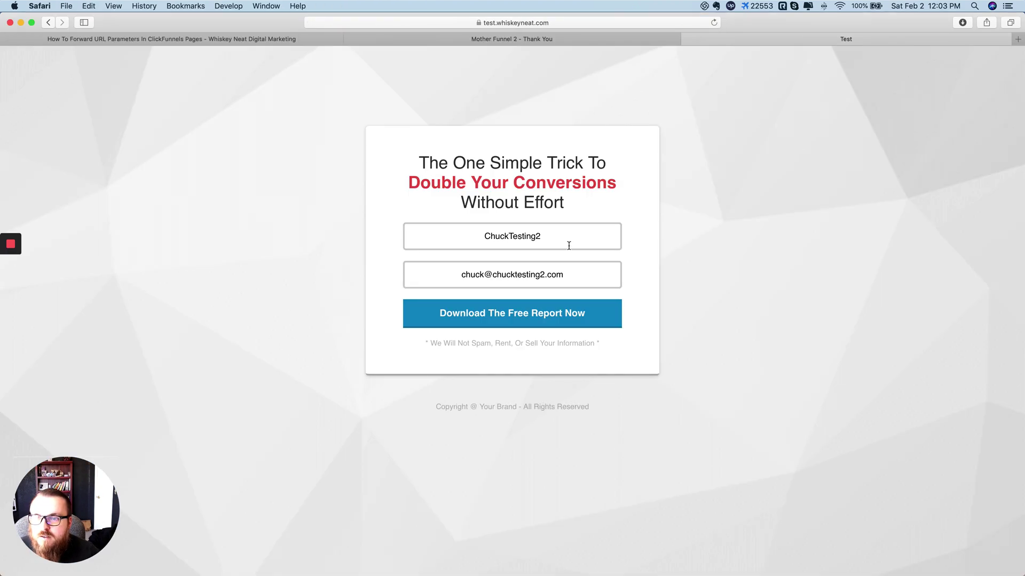
# Step: Submit the opt-in form with a new test name and email ending in 3
pyautogui.click(571, 240)
pyautogui.press('BackSpace')
pyautogui.write('3')
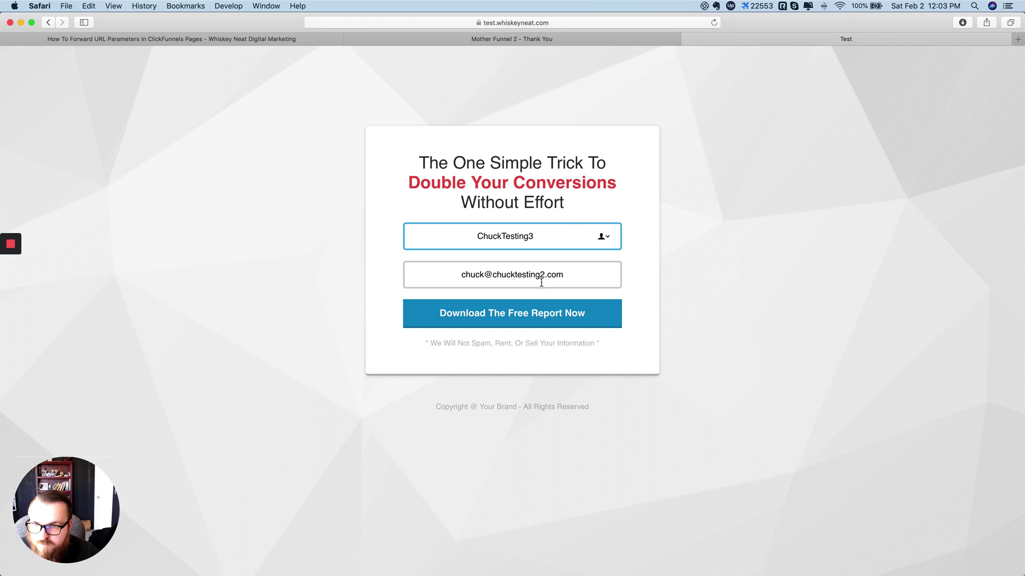
pyautogui.click(544, 276)
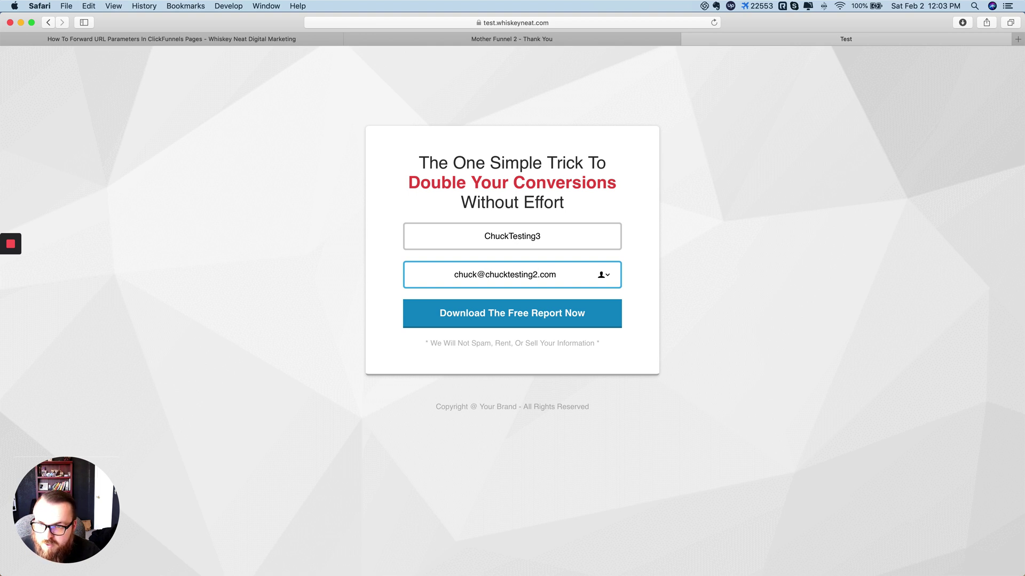
pyautogui.press('BackSpace')
pyautogui.write('3')
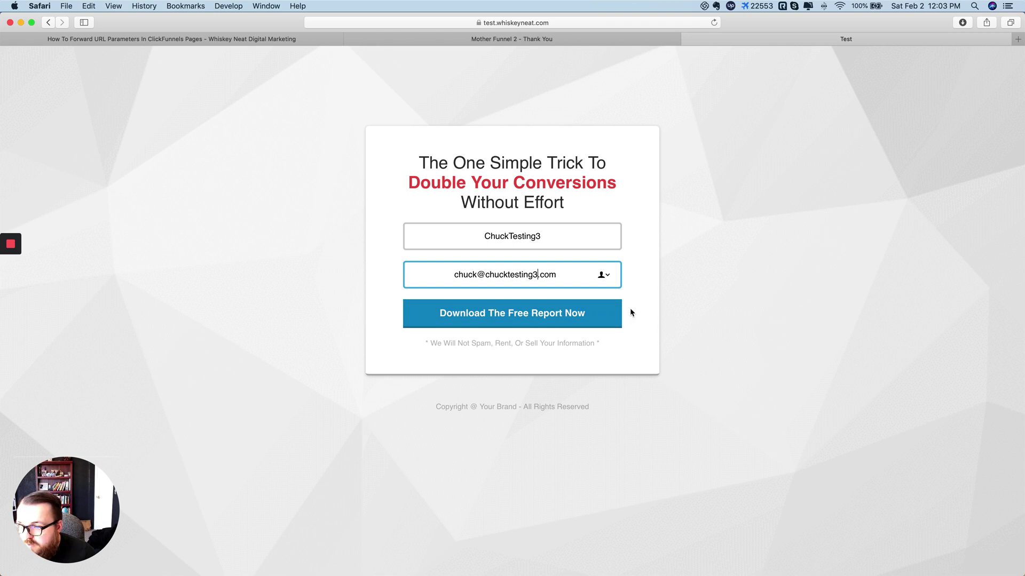
pyautogui.click(509, 321)
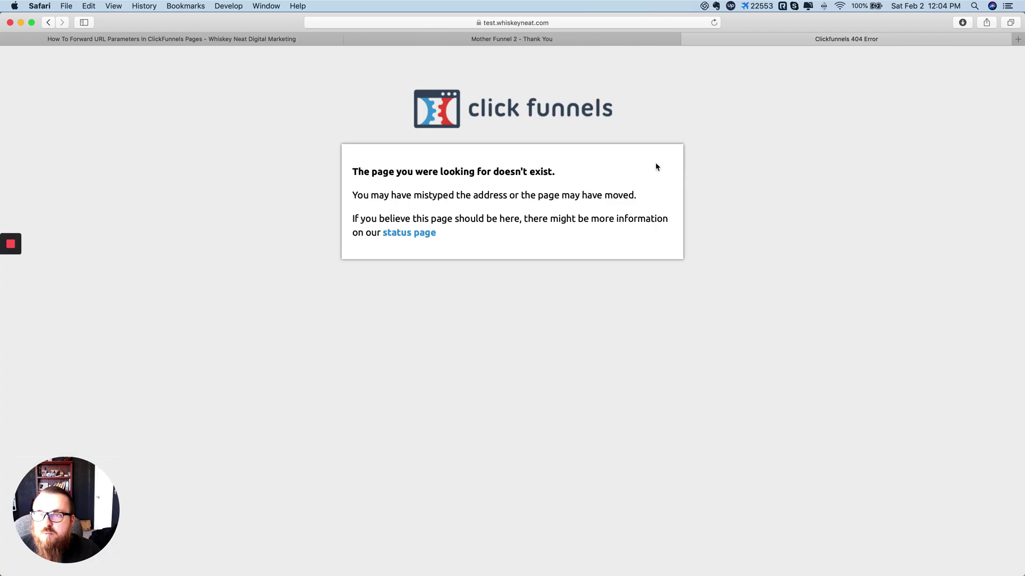
# Step: Inspect the 404 page's doubled-domain URL and its trailing parameter, then return to the page editor
pyautogui.click(544, 22)
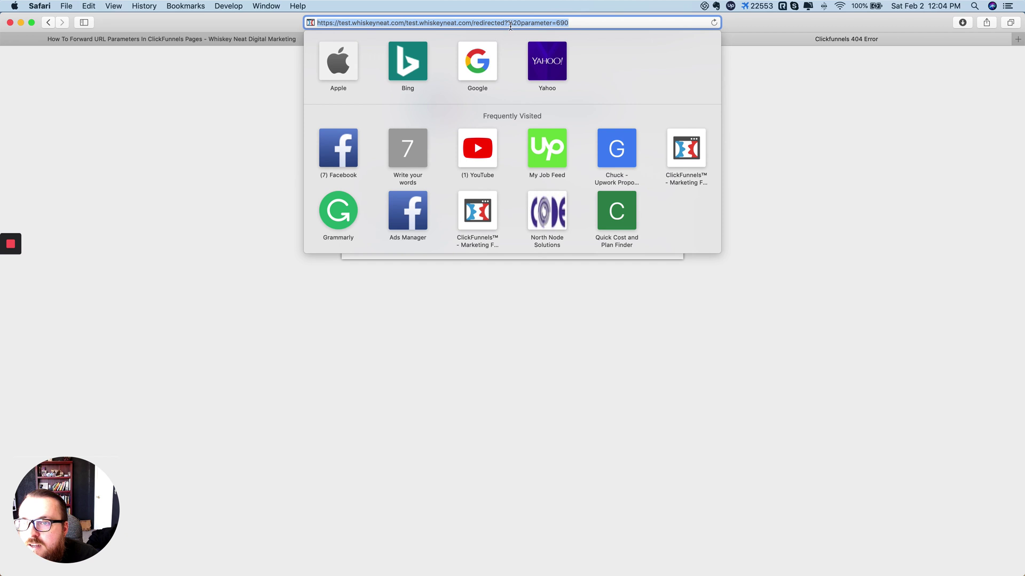
pyautogui.press('Right')
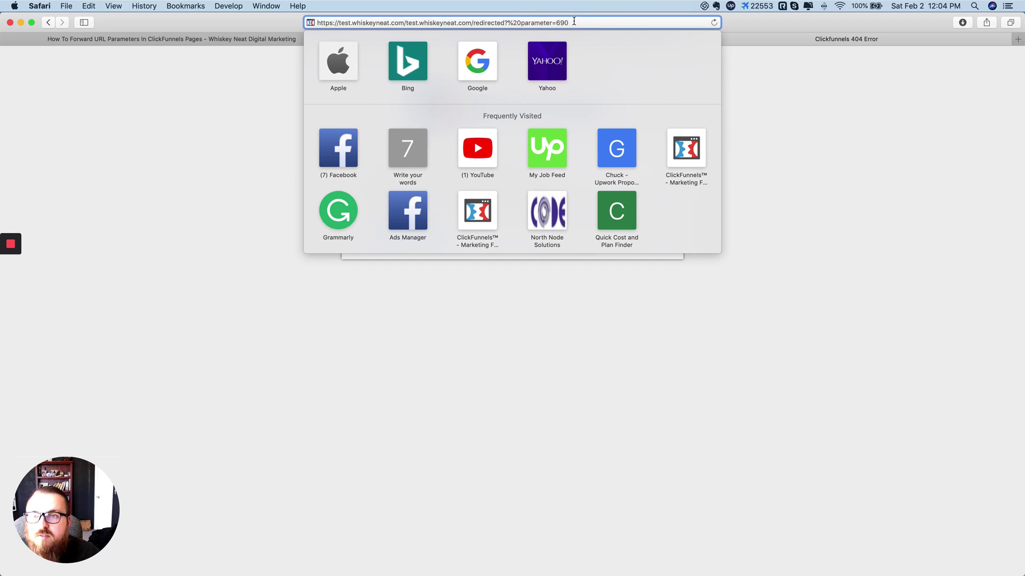
pyautogui.moveTo(574, 21); pyautogui.dragTo(526, 22)
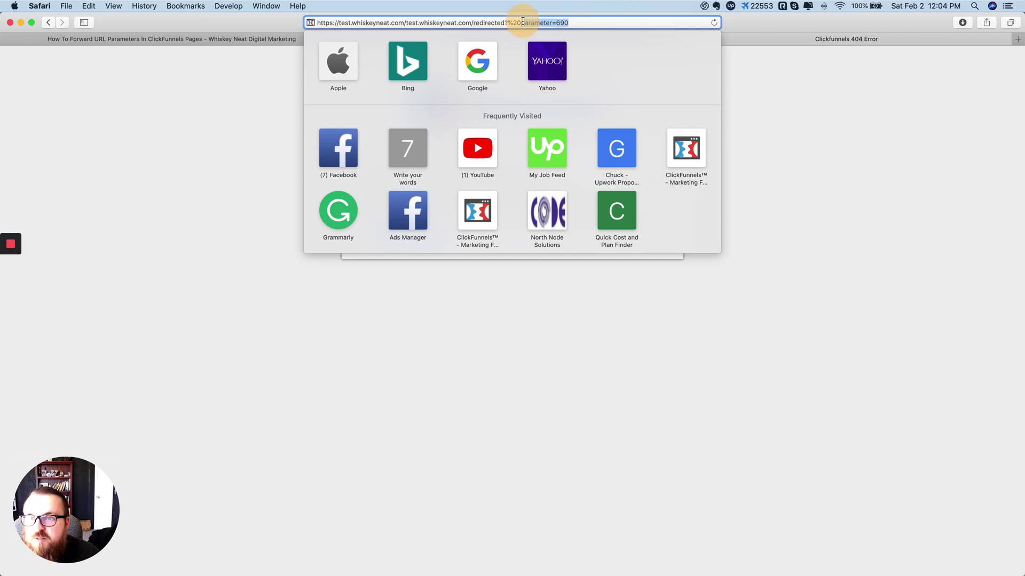
pyautogui.click(767, 97)
pyautogui.click(566, 40)
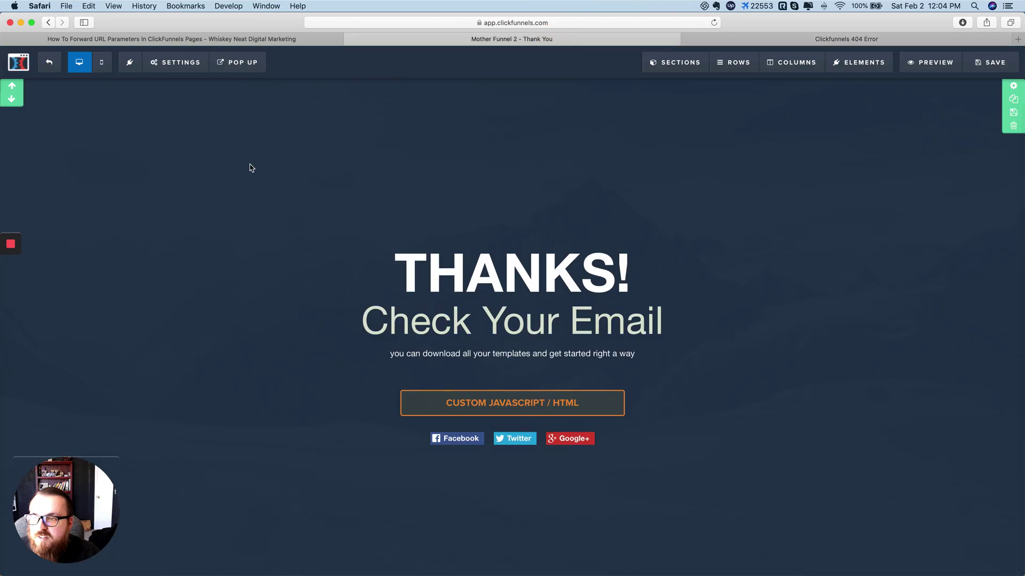
pyautogui.click(176, 63)
pyautogui.click(177, 137)
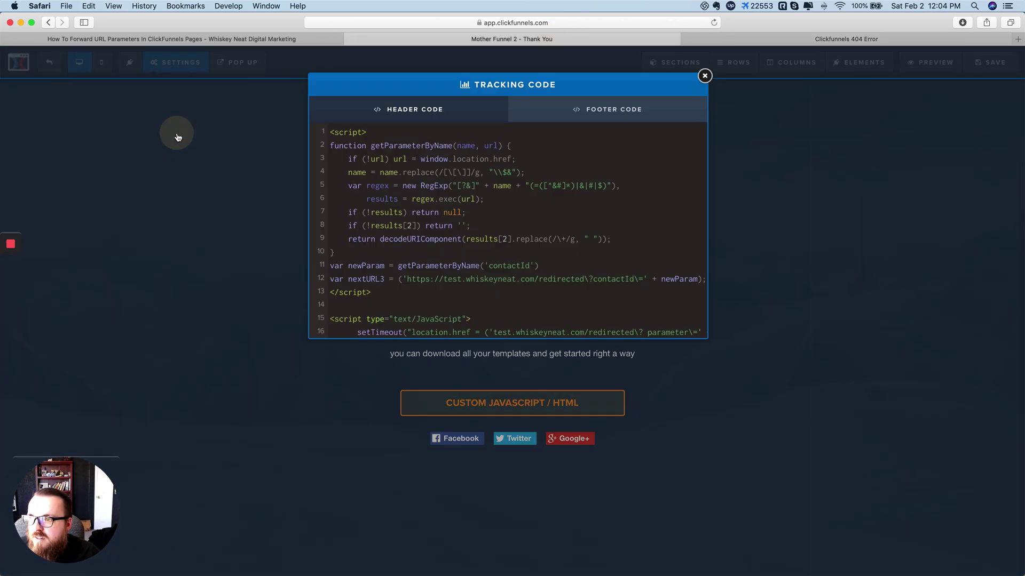
pyautogui.scroll(-1, 481, 256)
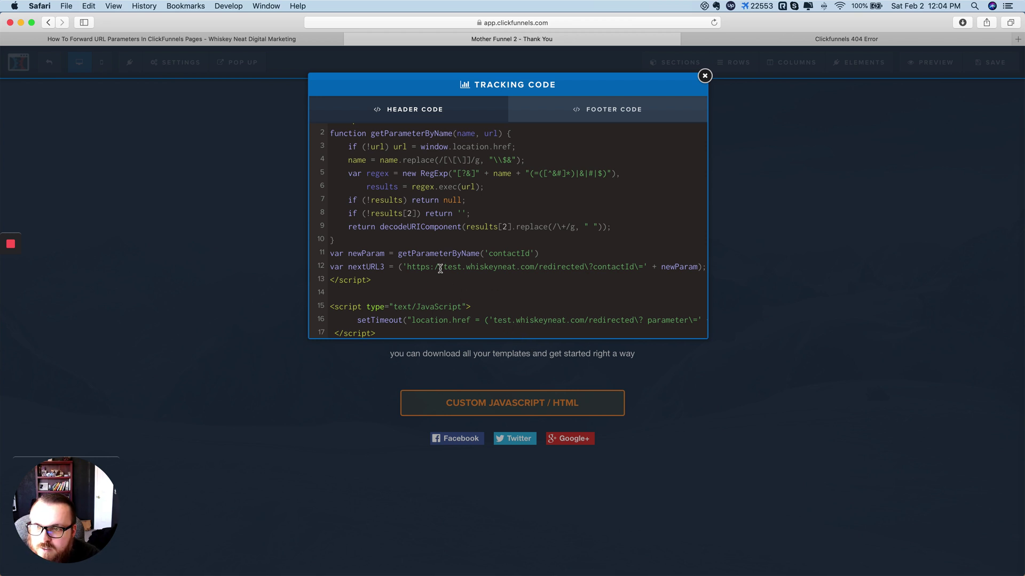
pyautogui.moveTo(443, 266); pyautogui.dragTo(407, 267)
pyautogui.press('super+c')
pyautogui.click(492, 320)
pyautogui.press('super+v')
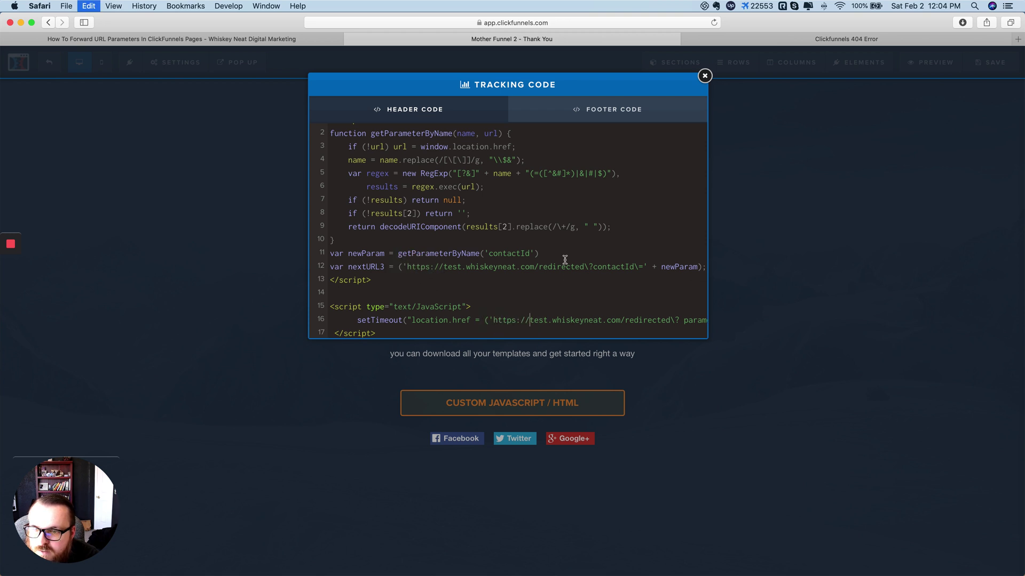
# Step: Save the Thank You page and return to the 404 tab
pyautogui.click(704, 77)
pyautogui.click(990, 62)
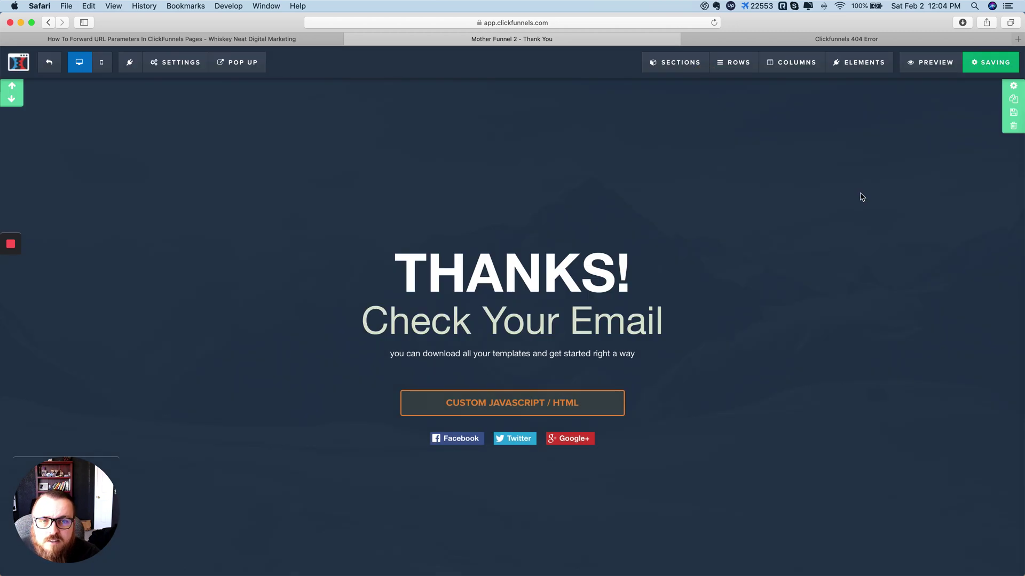
pyautogui.click(835, 39)
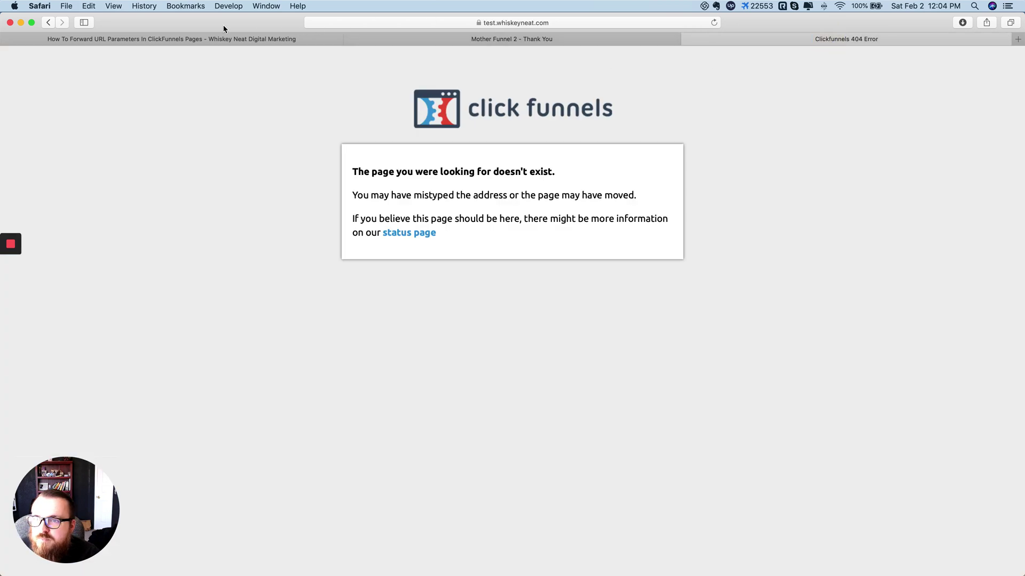
# Step: Go back to the live Thank You page, reload it and check its address
pyautogui.click(50, 23)
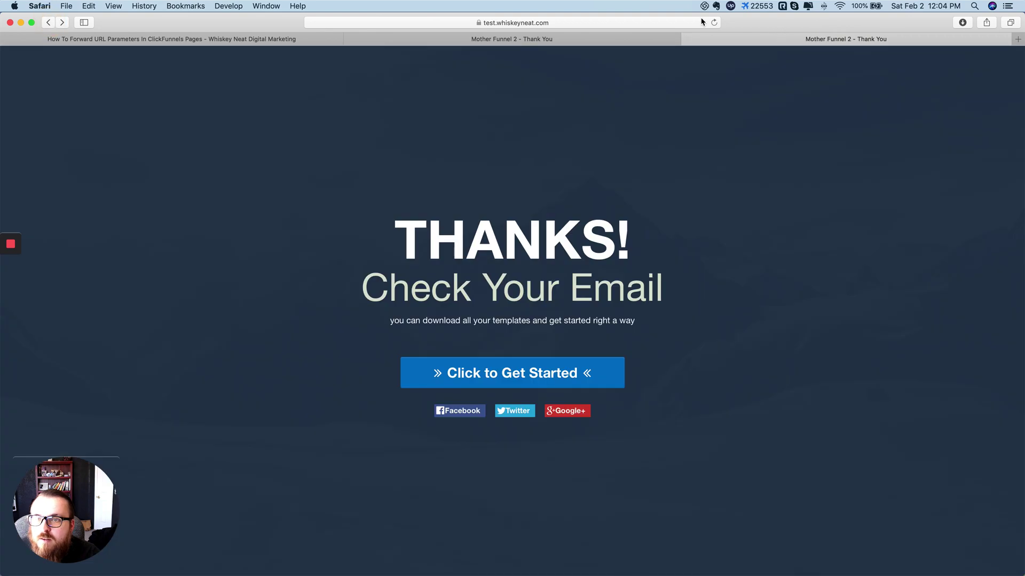
pyautogui.click(714, 22)
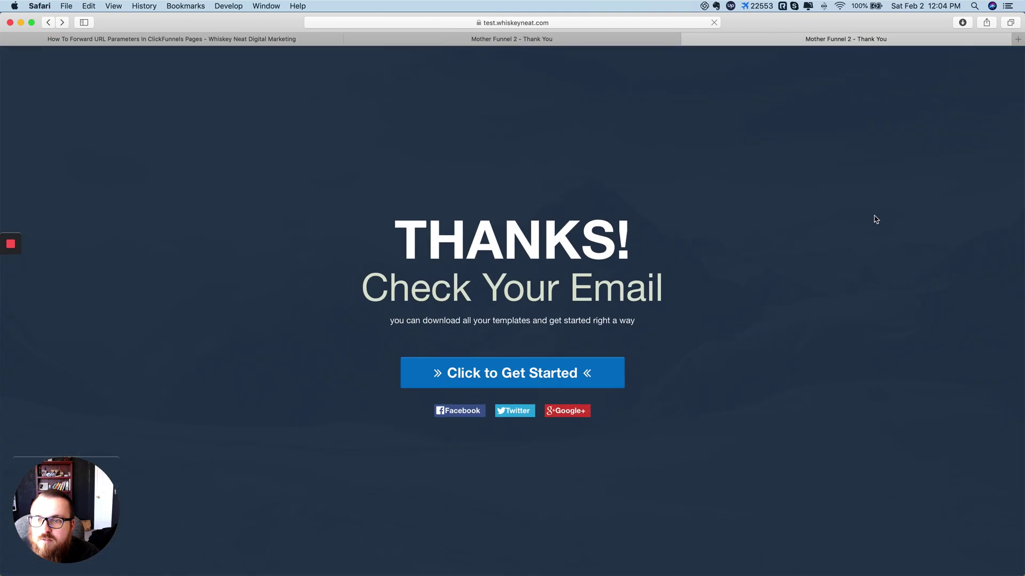
pyautogui.click(604, 27)
pyautogui.click(908, 139)
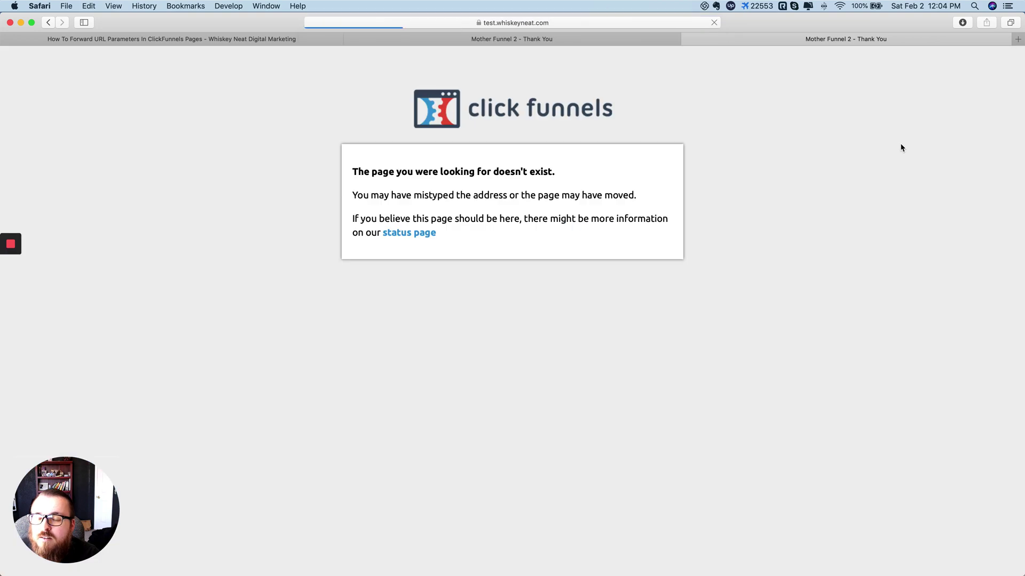
# Step: Inspect the loaded page's full URL, then return to the Mother Funnel 2 editor
pyautogui.click(546, 23)
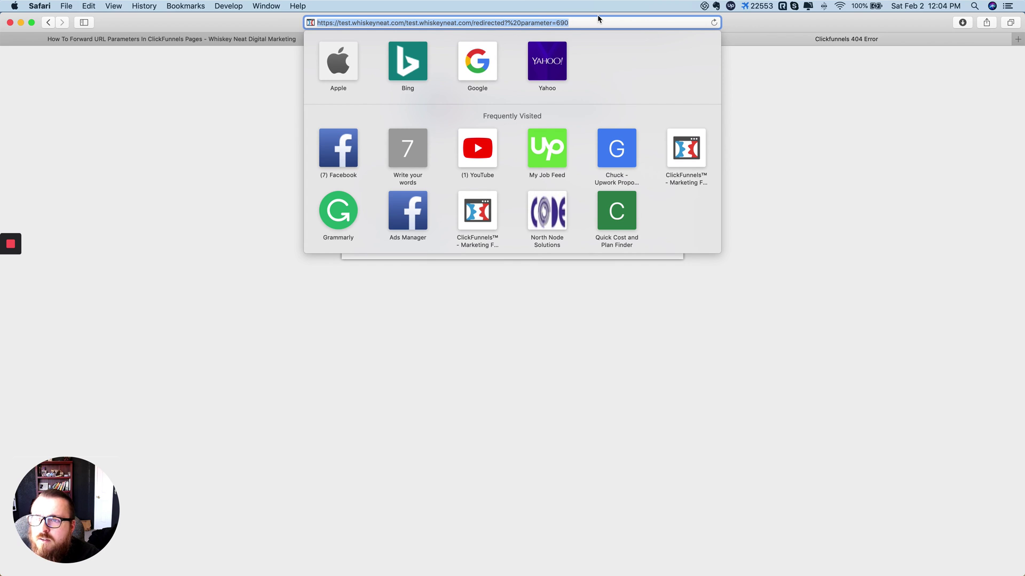
pyautogui.click(801, 149)
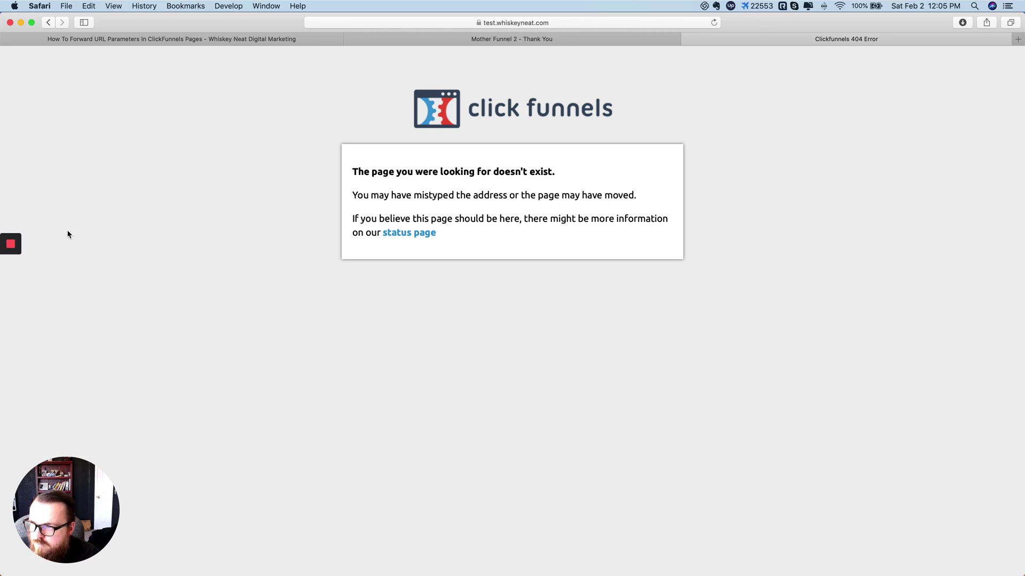
pyautogui.moveTo(11, 243)
pyautogui.click(11, 268)
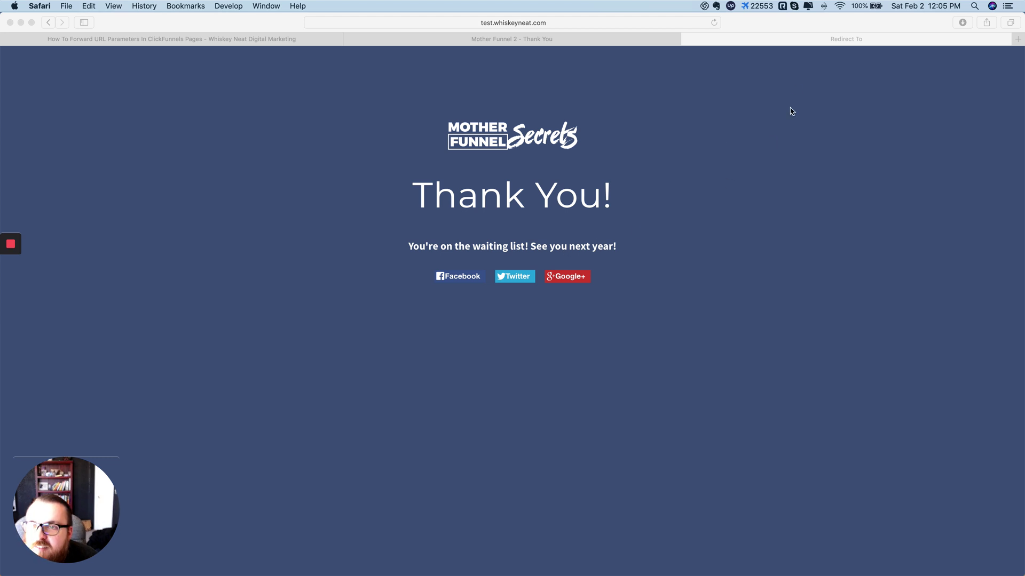
pyautogui.click(567, 40)
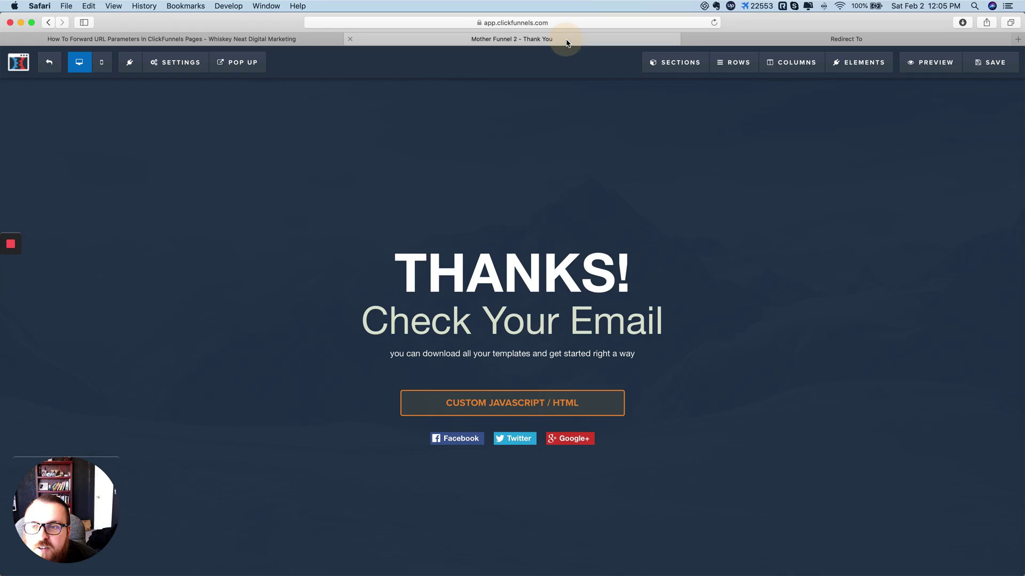
# Step: Delete the stray space after 'redirected?' on line 16 of the header tracking code
pyautogui.click(180, 62)
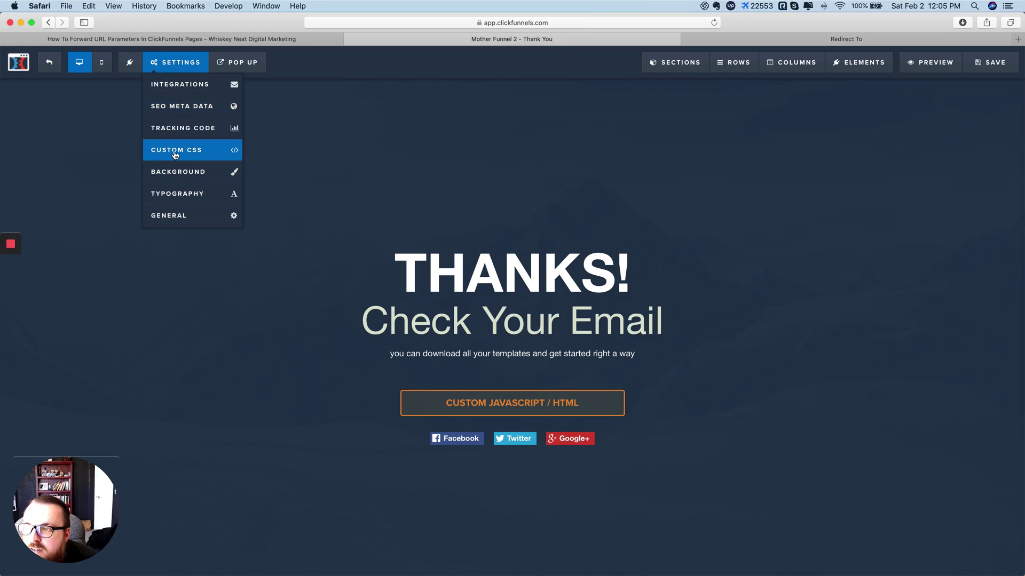
pyautogui.click(172, 129)
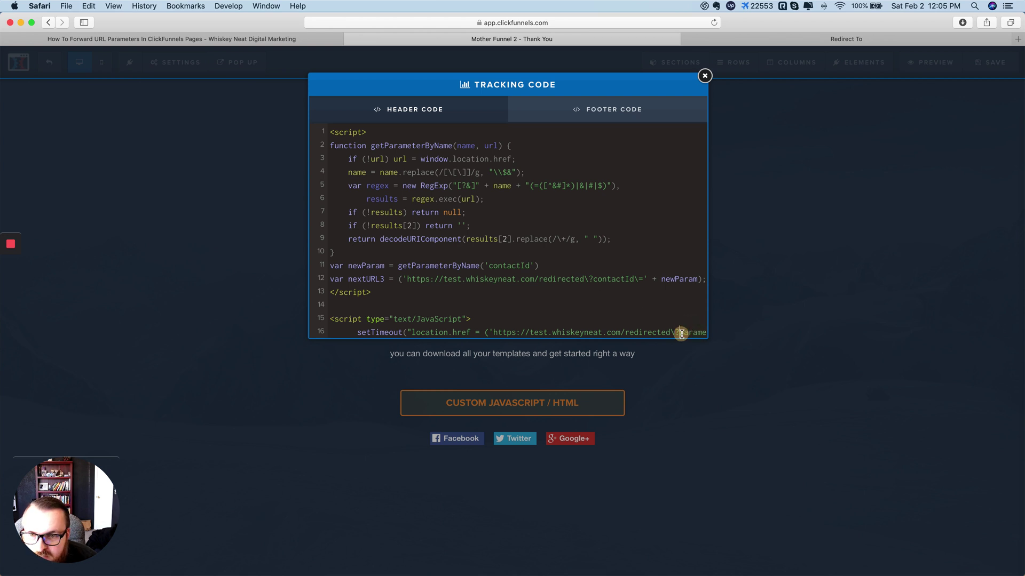
pyautogui.scroll(-1, 678, 272)
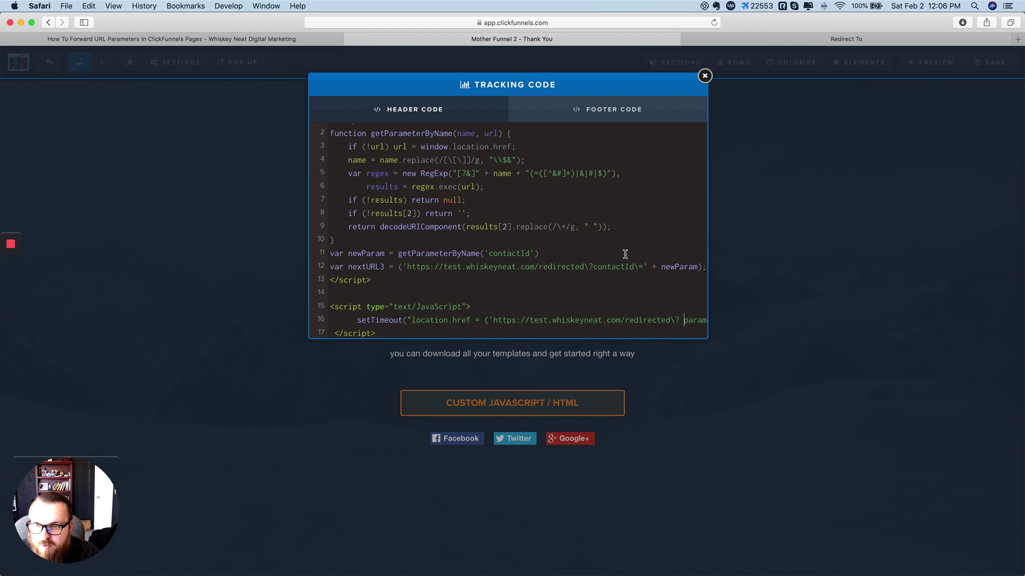
pyautogui.press('BackSpace')
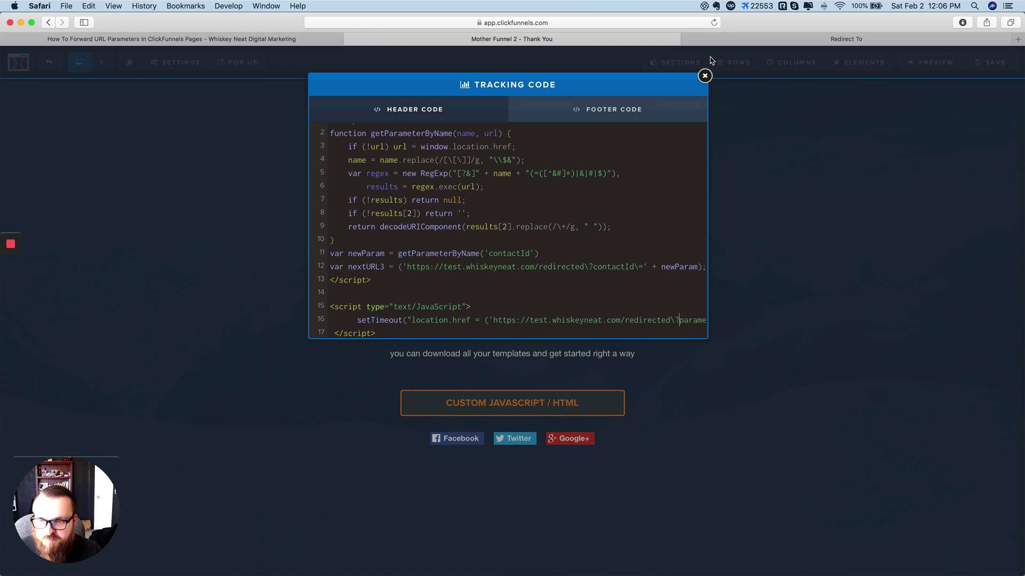
pyautogui.click(703, 76)
# Step: Check that the Redirect To tab's URL ends in parameter=690, then return to the editor
pyautogui.click(865, 39)
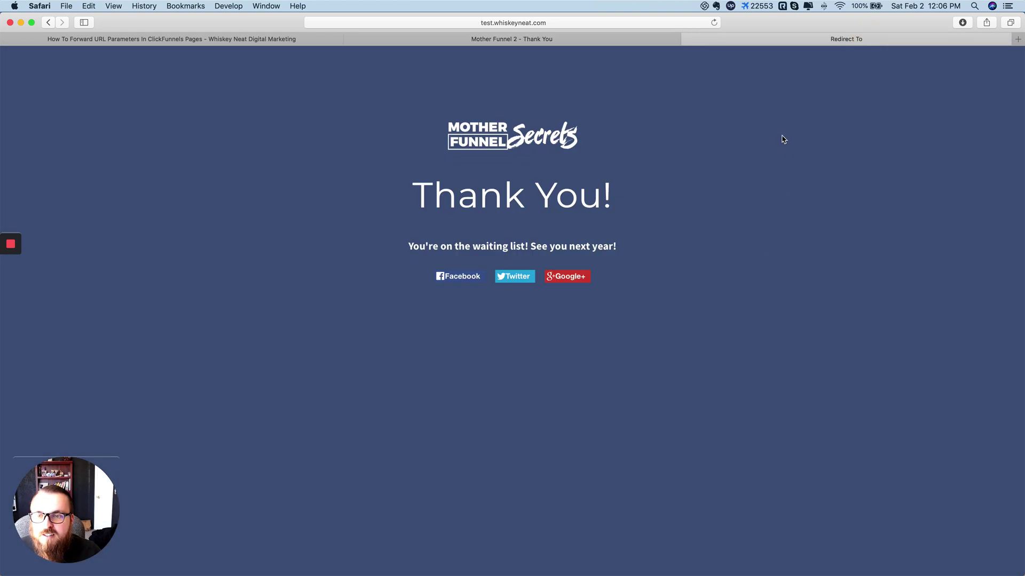
pyautogui.click(538, 23)
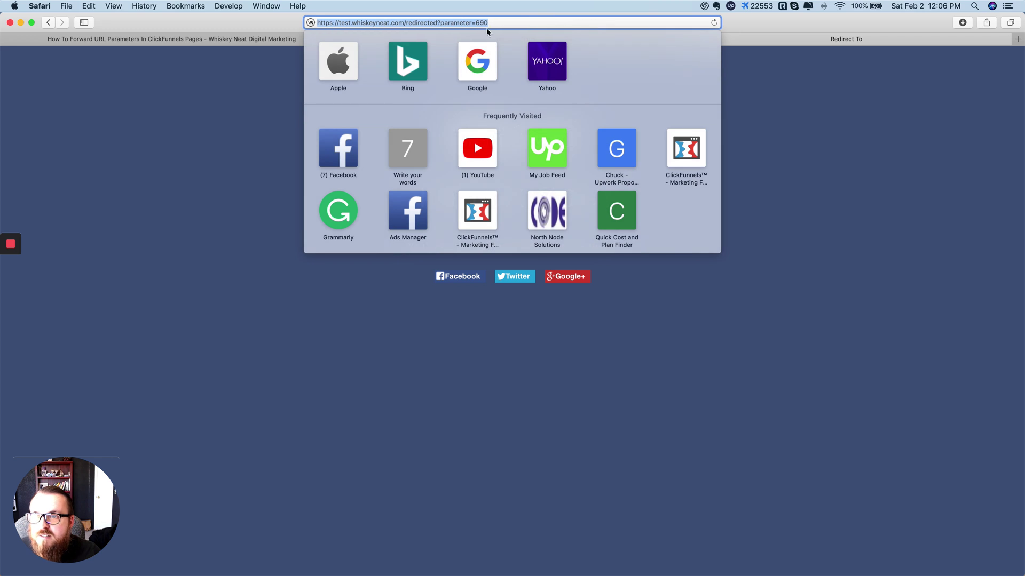
pyautogui.moveTo(488, 22); pyautogui.dragTo(440, 21)
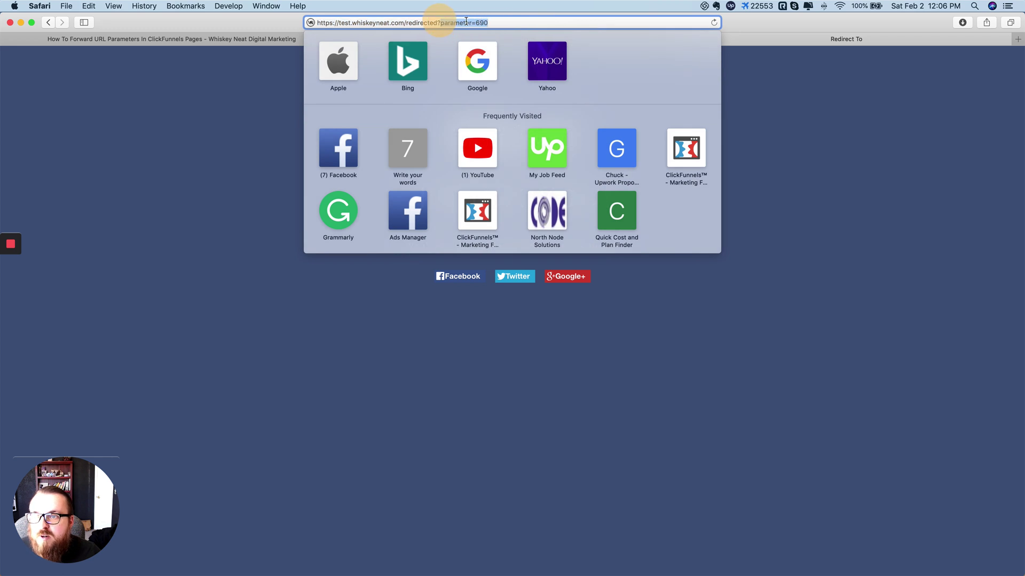
pyautogui.click(780, 172)
pyautogui.click(495, 41)
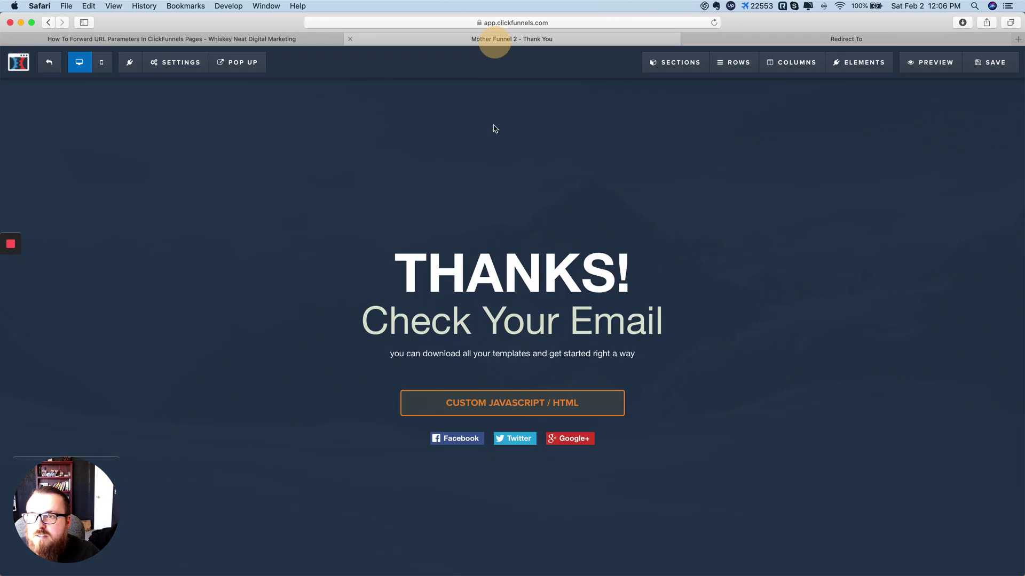
# Step: With the tracking code open, compare against the Redirect To tab's URL and its 'parameter' word
pyautogui.click(185, 64)
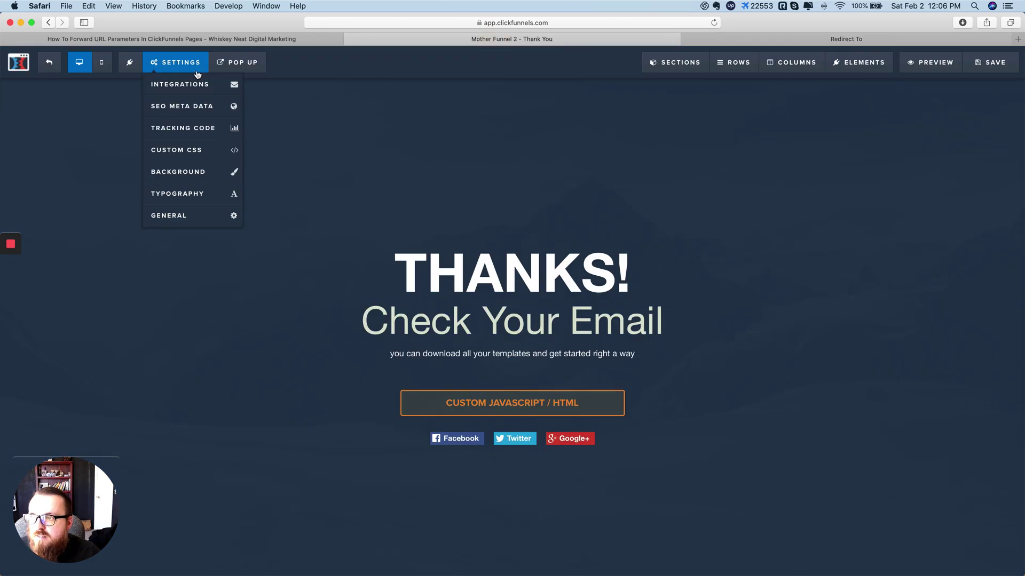
pyautogui.click(177, 129)
pyautogui.scroll(-1, 515, 269)
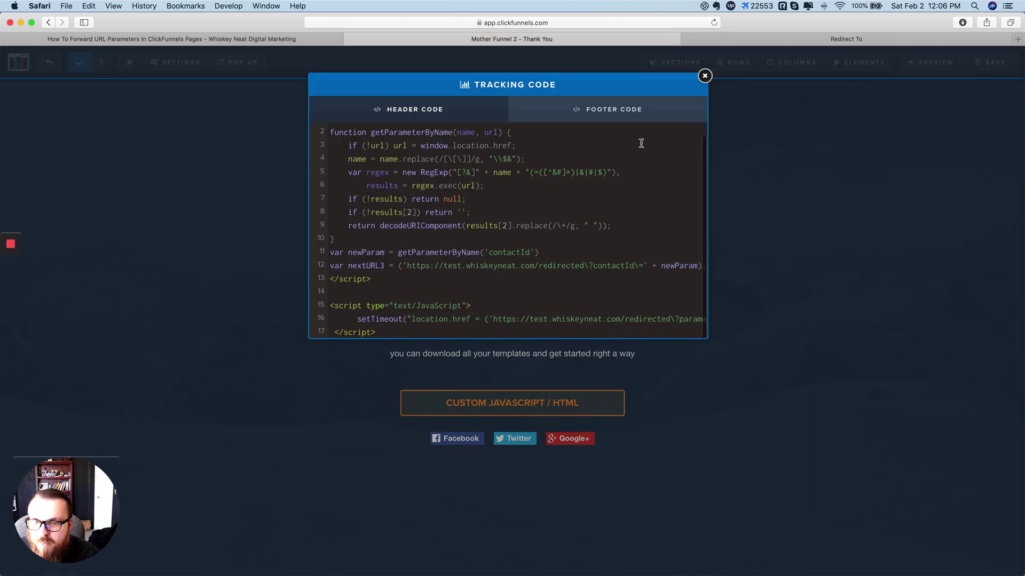
pyautogui.click(779, 38)
pyautogui.click(571, 21)
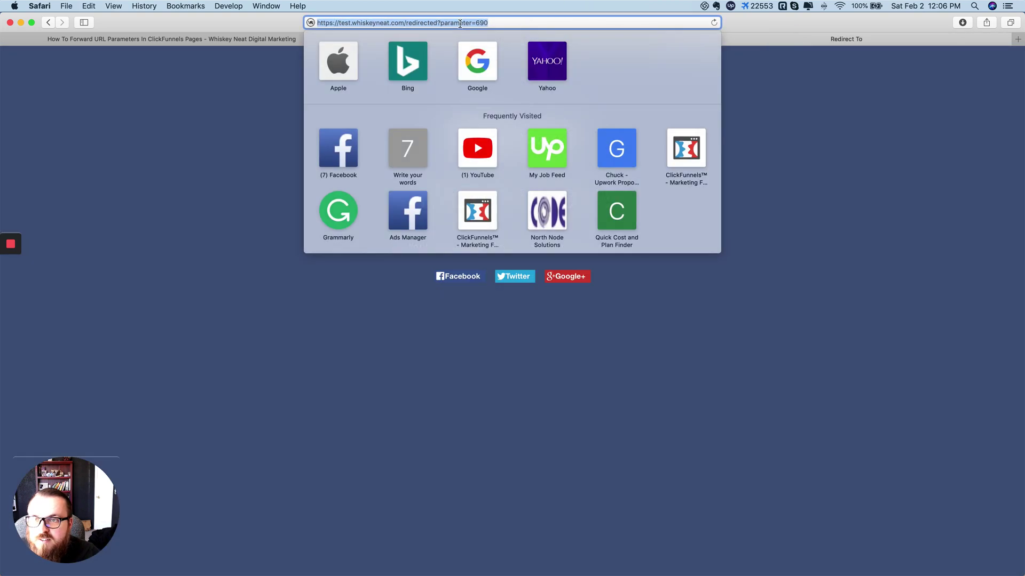
pyautogui.doubleClick(460, 23)
pyautogui.click(639, 80)
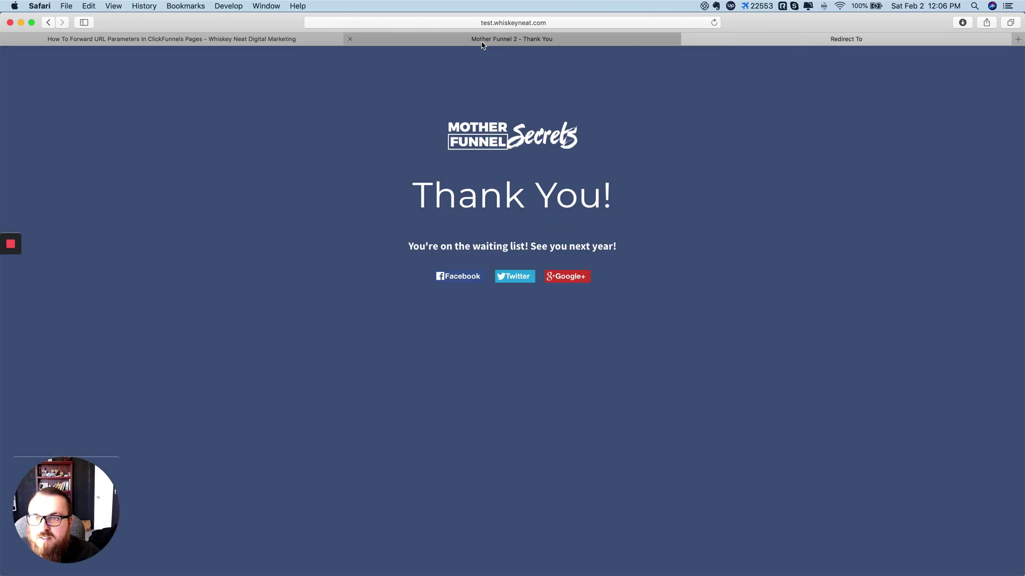
pyautogui.click(480, 40)
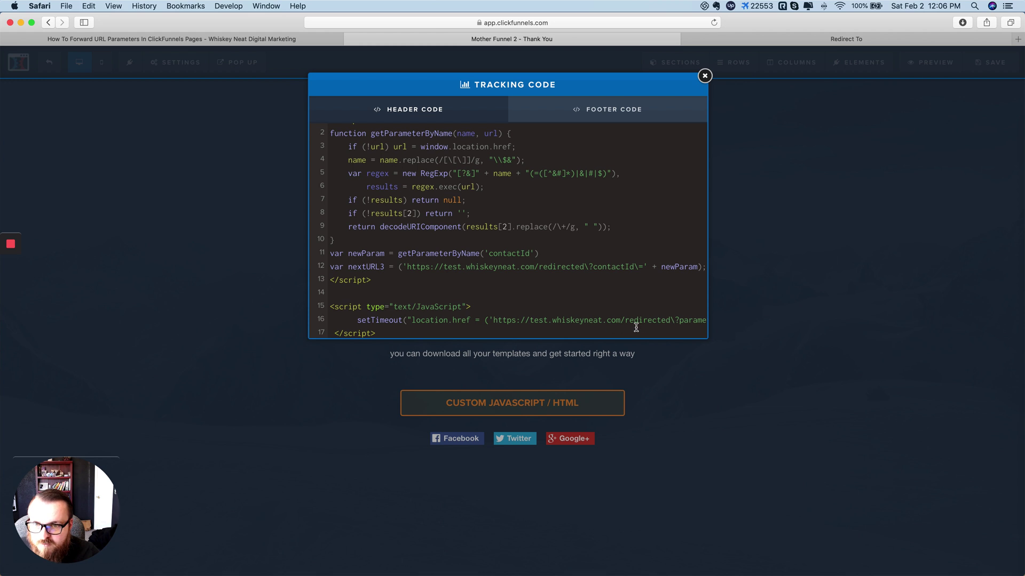
# Step: Replace 'parameter' on line 16 with 'contactId' from line 12 and save the page
pyautogui.doubleClick(614, 268)
pyautogui.press('super+c')
pyautogui.moveTo(678, 320); pyautogui.dragTo(696, 320)
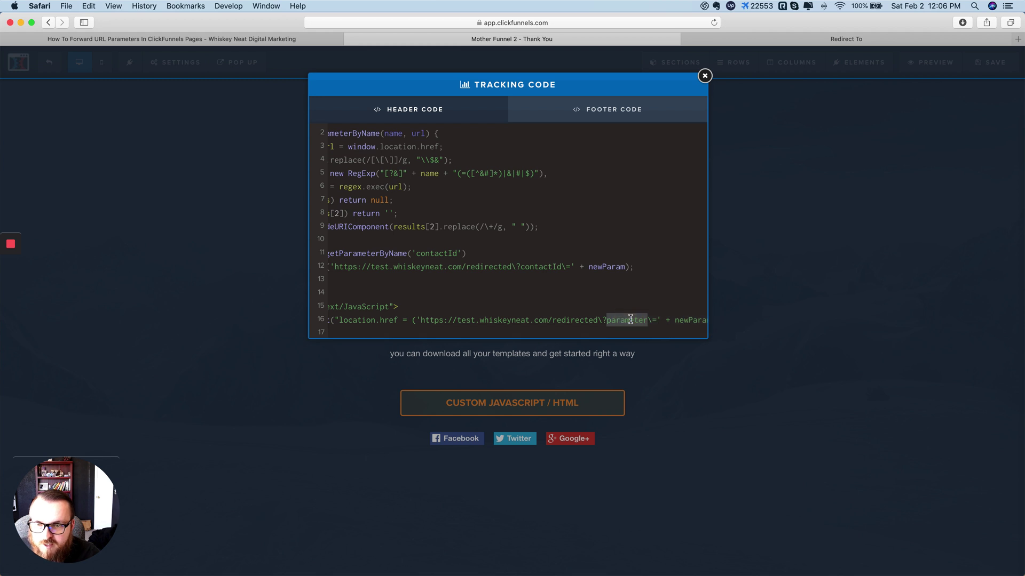
pyautogui.press('super+v')
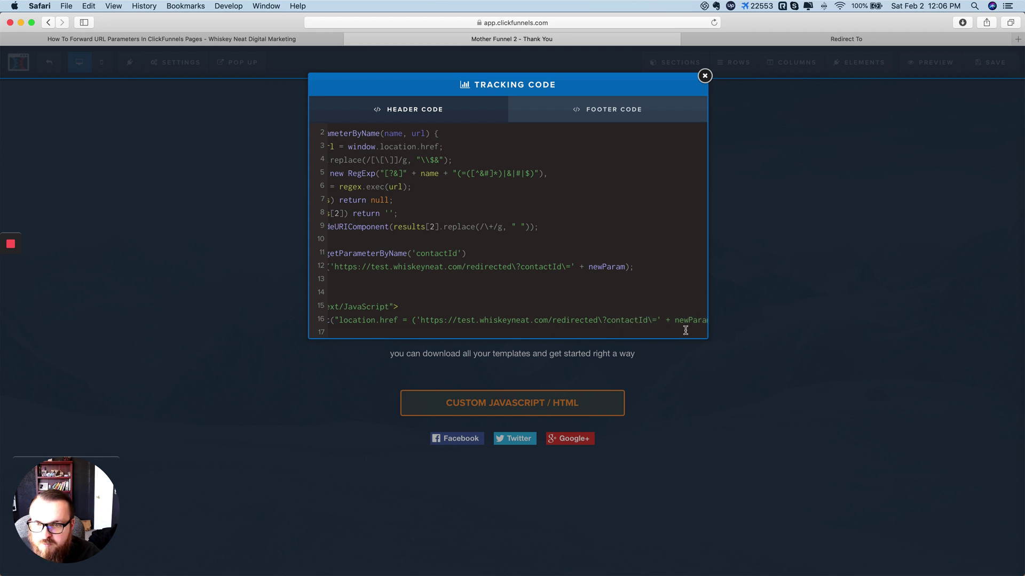
pyautogui.click(705, 76)
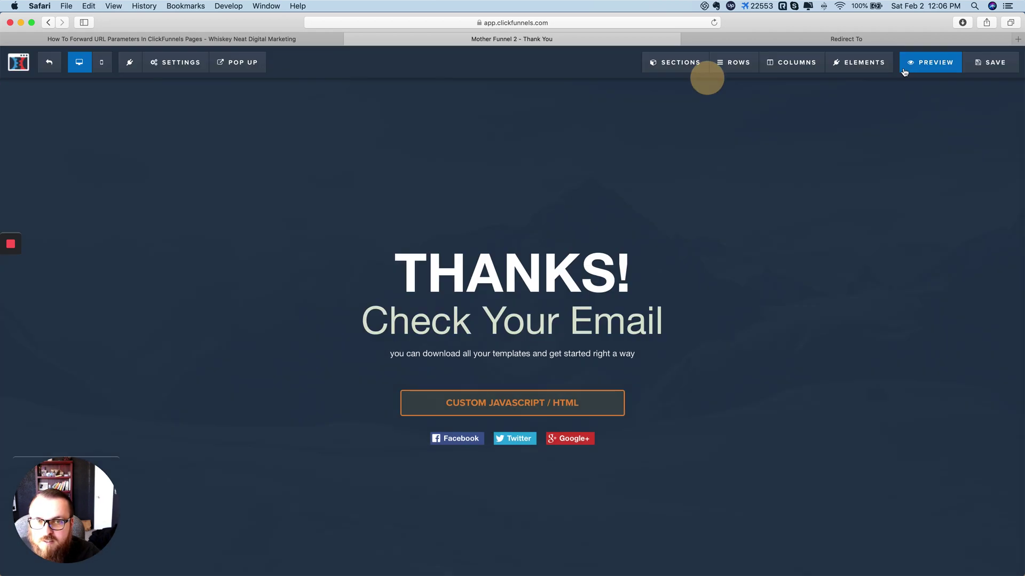
pyautogui.click(990, 62)
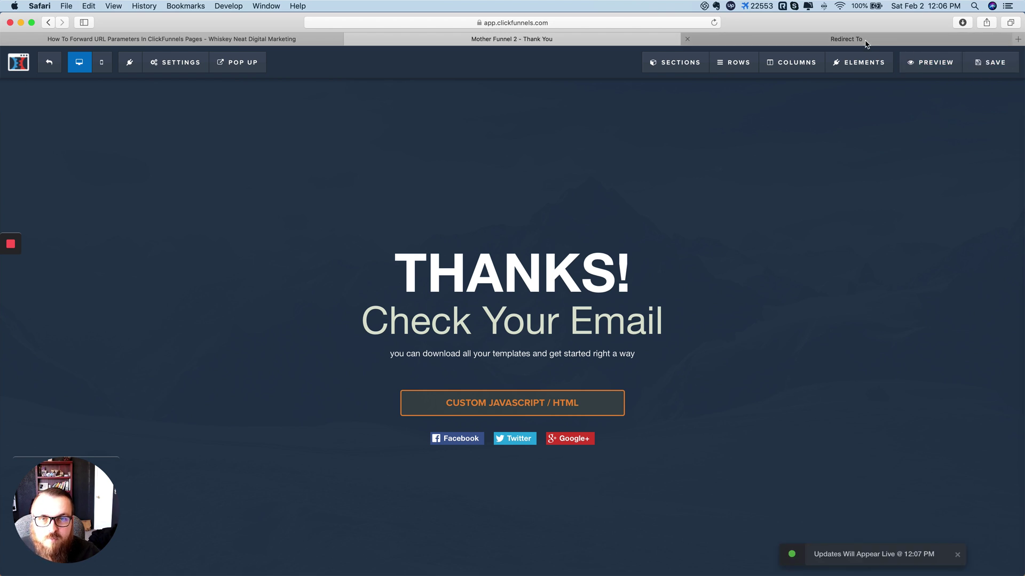
pyautogui.click(861, 39)
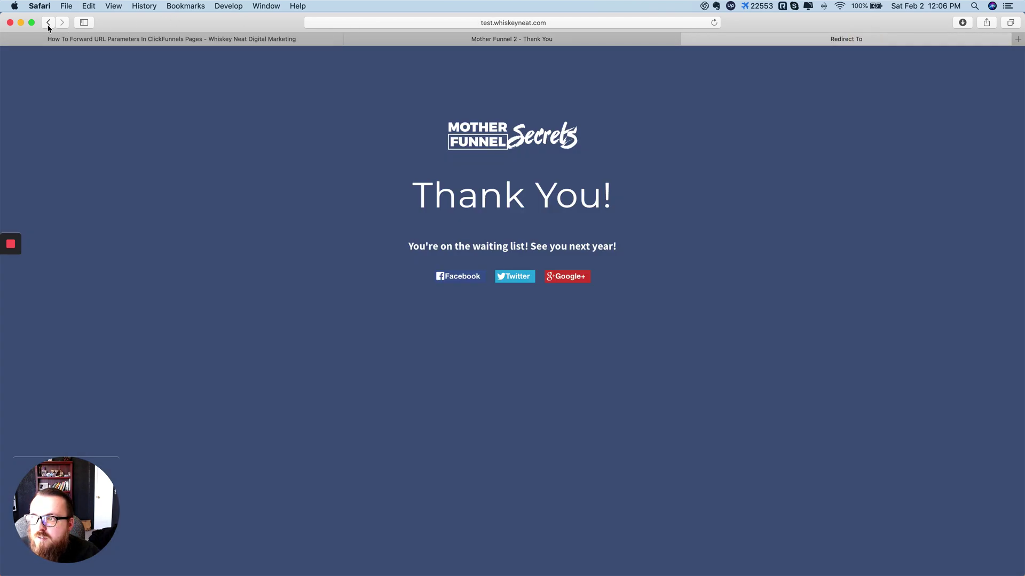
# Step: Go back to the THANKS! Check Your Email page, reload it and follow the redirect
pyautogui.click(48, 24)
pyautogui.click(713, 22)
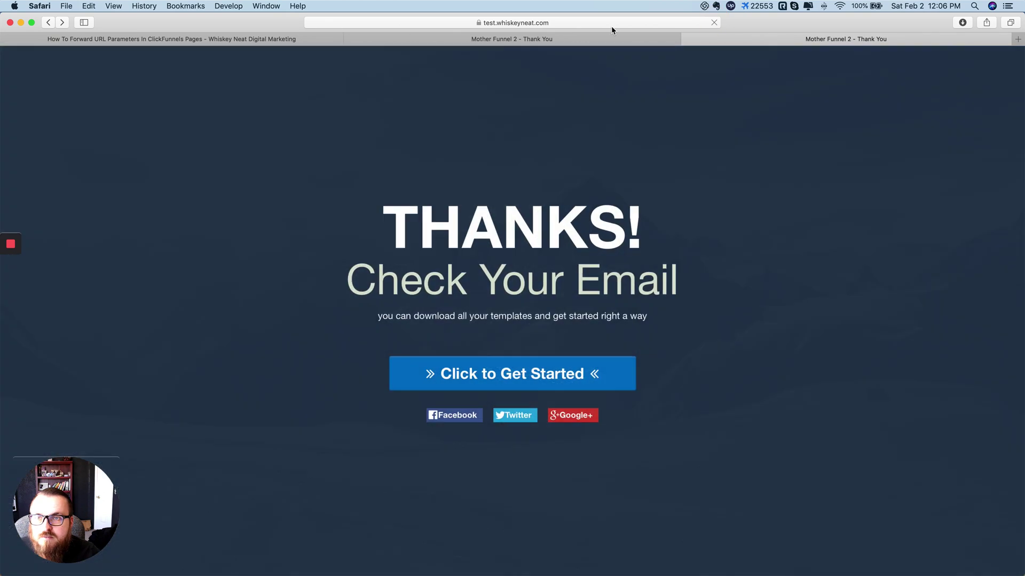
pyautogui.click(613, 22)
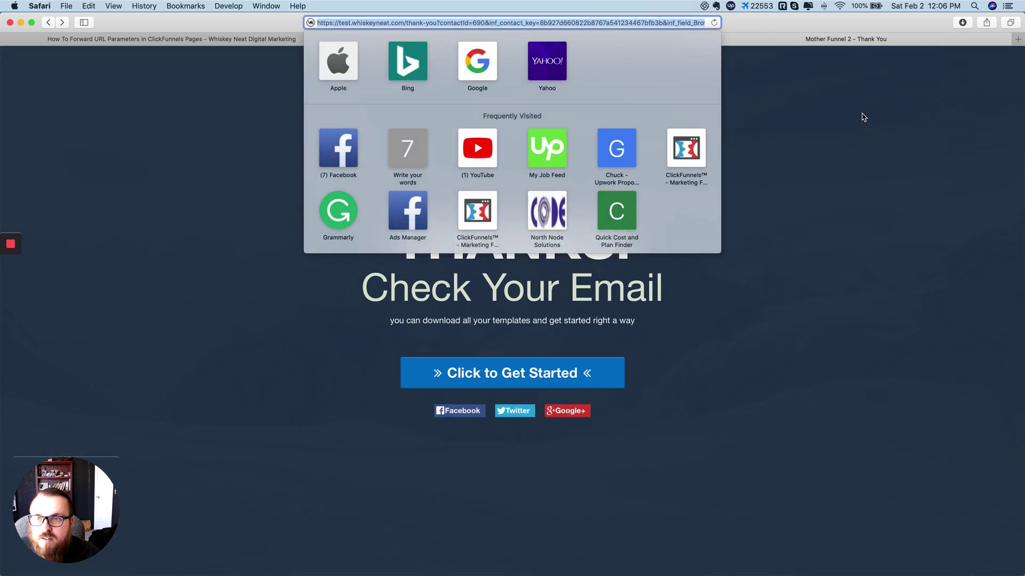
pyautogui.click(862, 116)
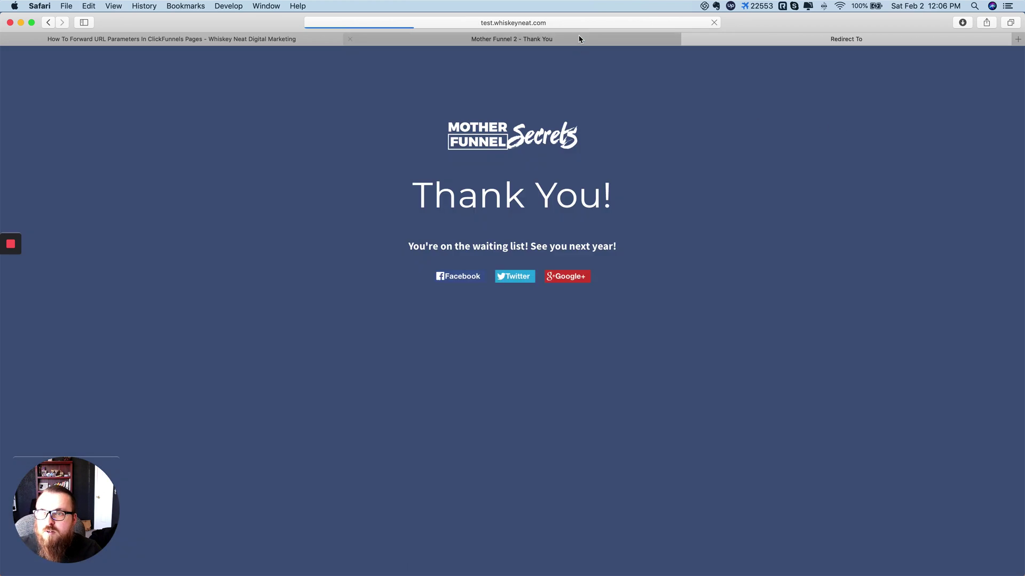
pyautogui.click(582, 22)
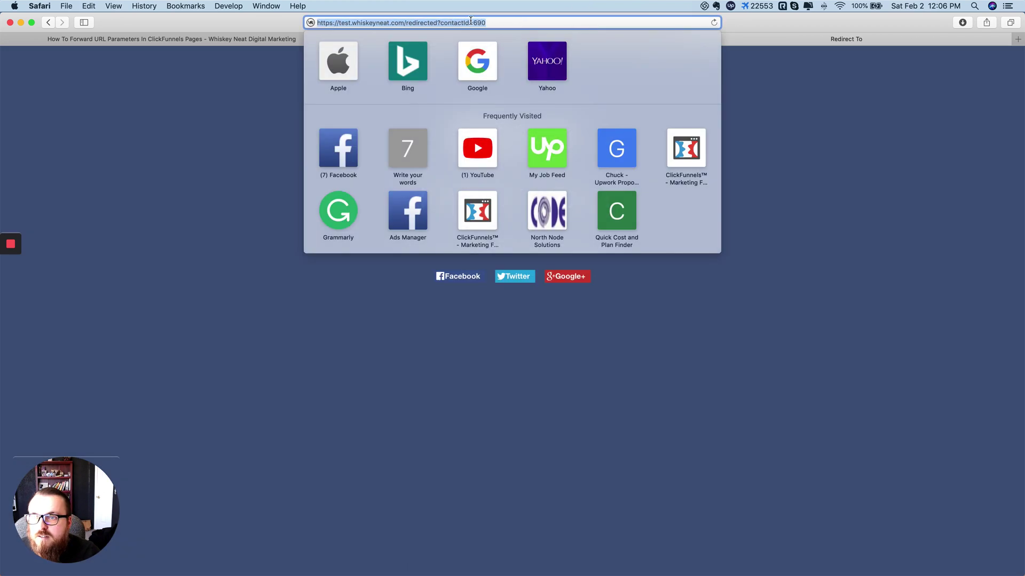
pyautogui.click(847, 271)
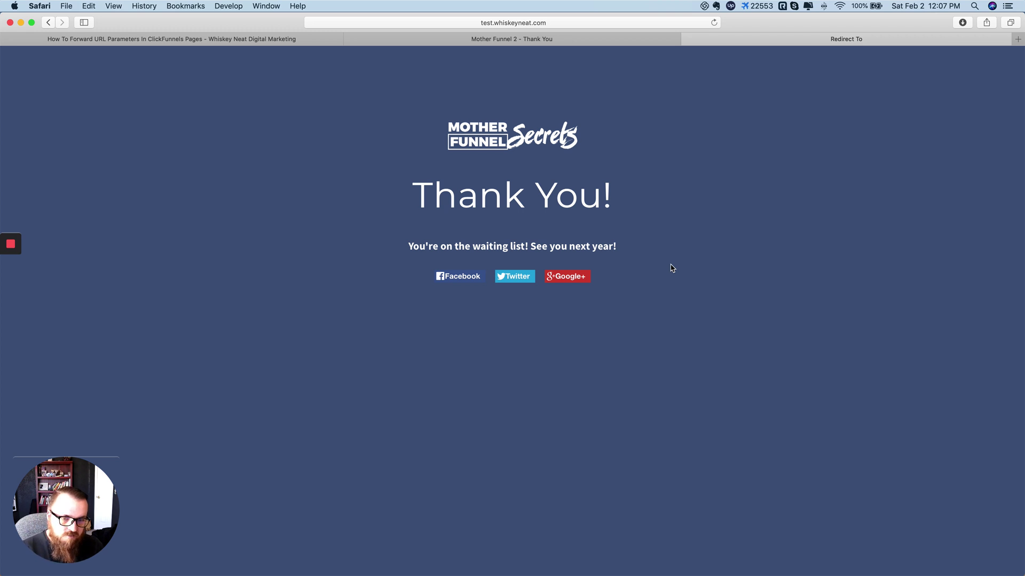
# Step: Confirm the redirected URL reads test.whiskeyneat.com/redirected?contactId=690
pyautogui.click(536, 22)
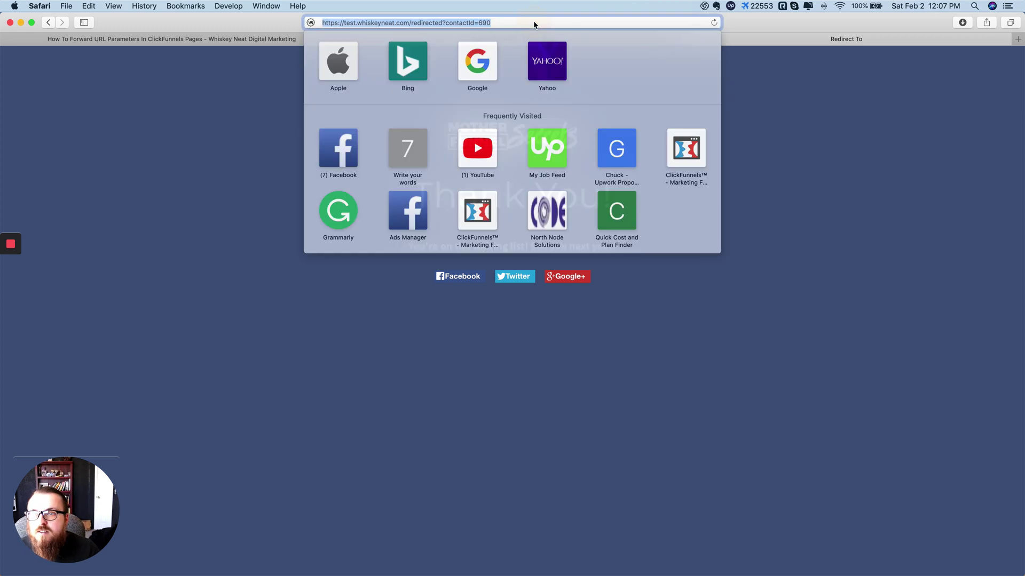
pyautogui.doubleClick(462, 24)
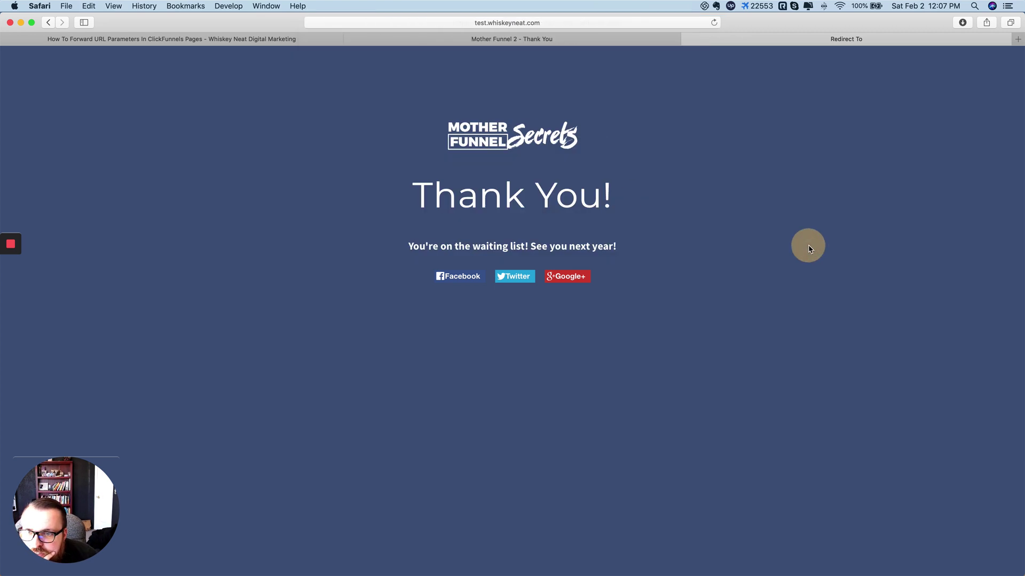
pyautogui.click(807, 245)
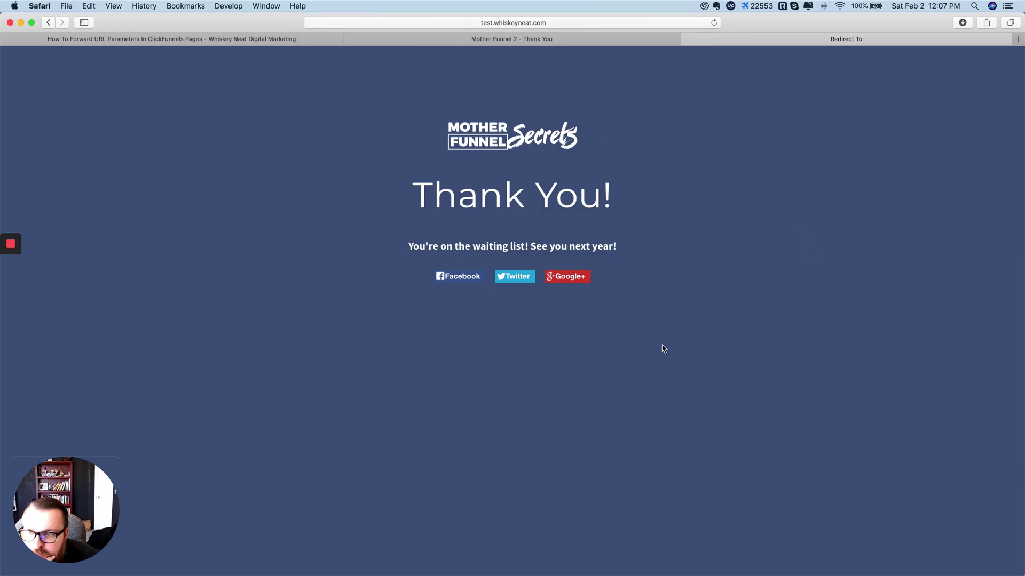